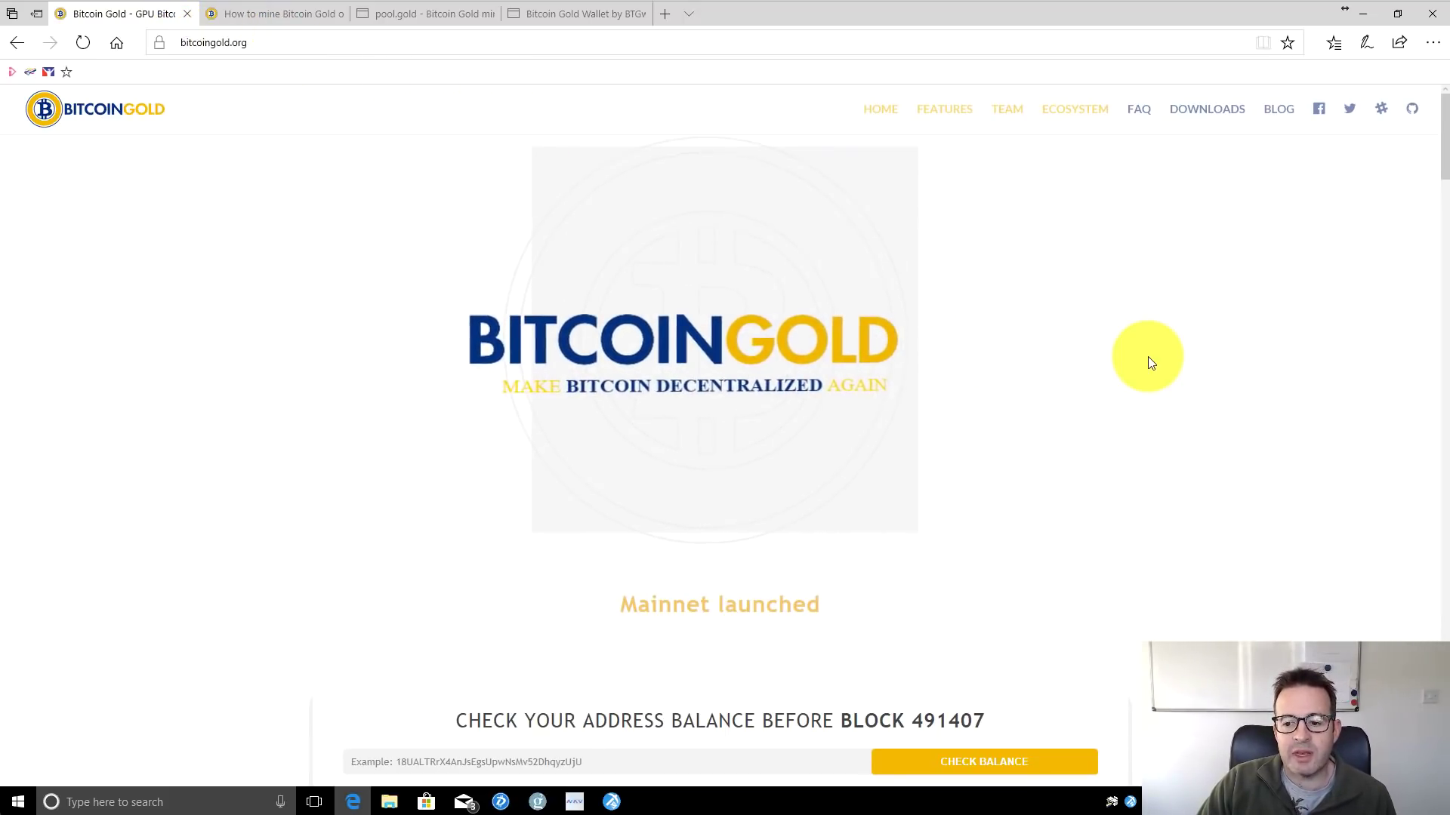
Look through the Bitcoin Gold home page down to the coin comparison table, and bring up the pool mining guide.
scroll(1148, 356, down, 2)
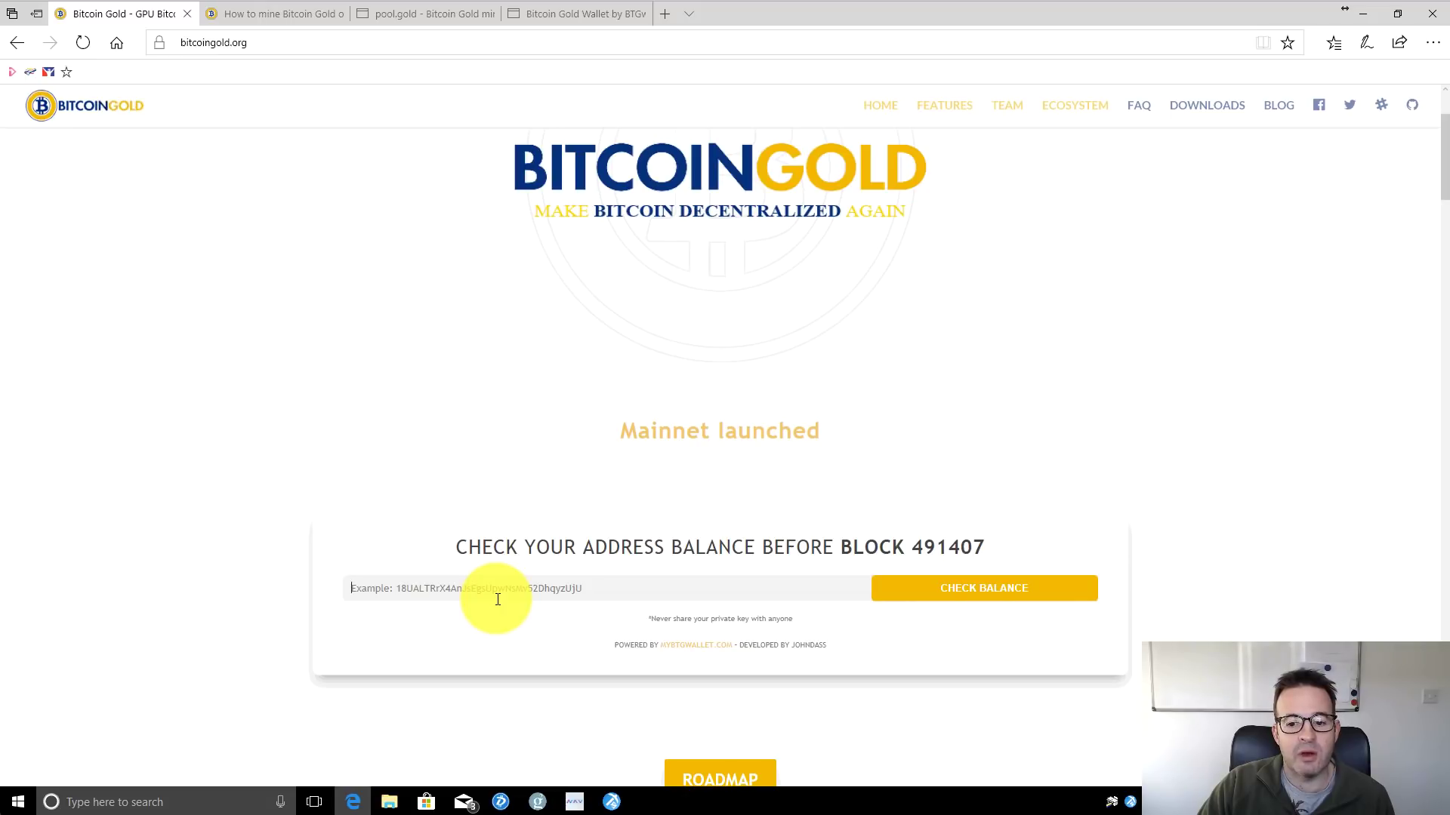
scroll(497, 599, up, 2)
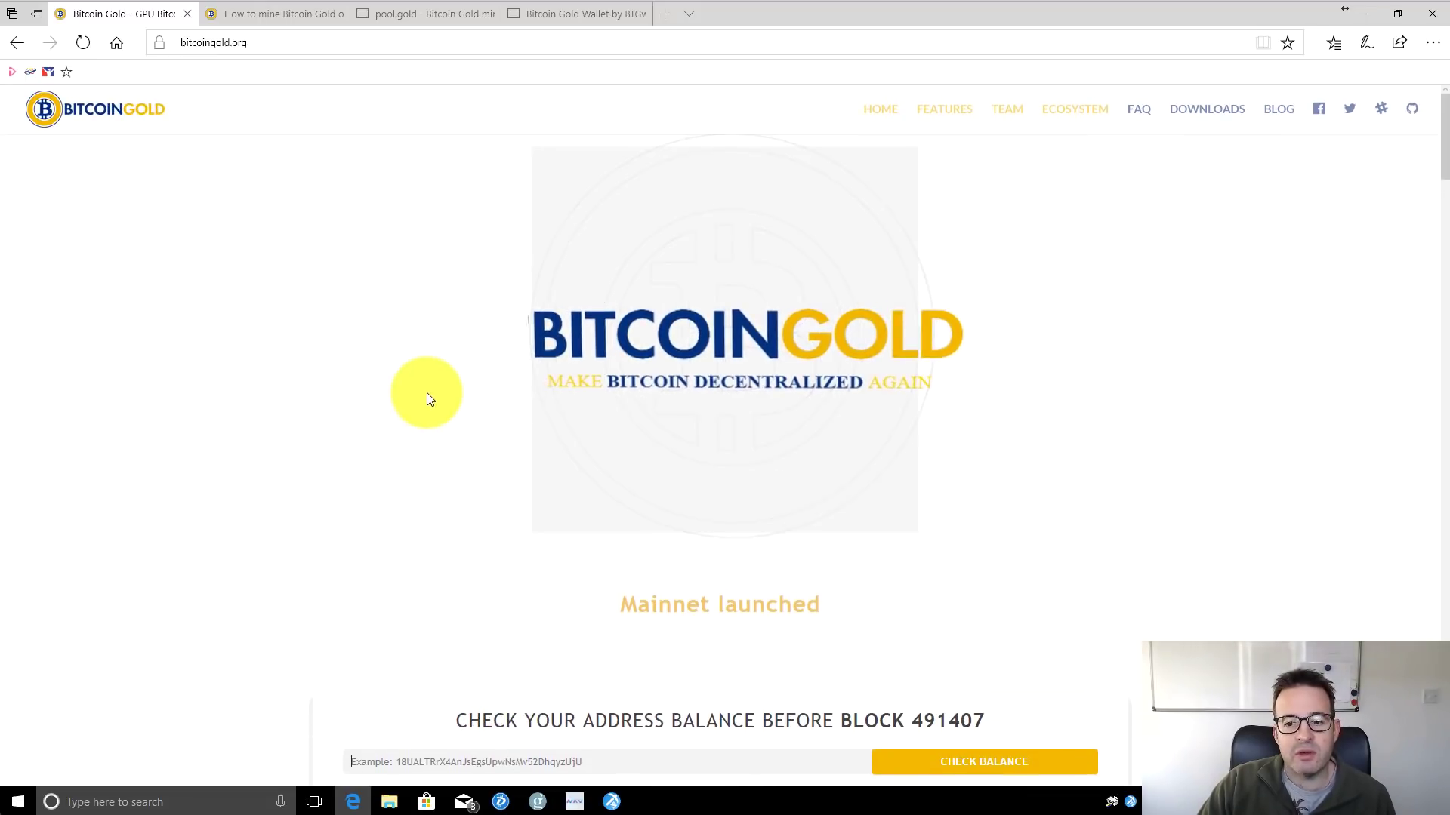
scroll(427, 398, down, 6)
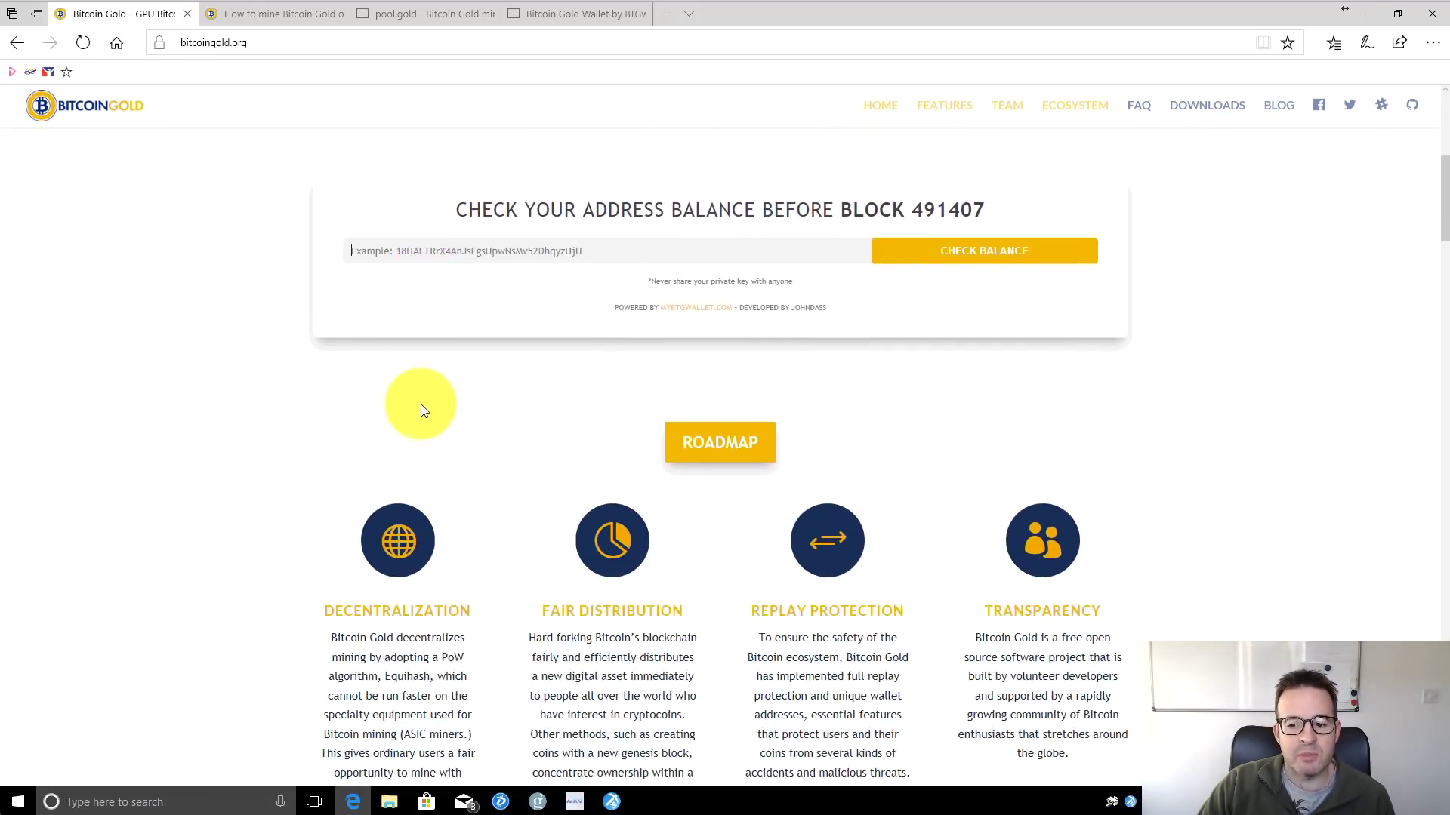
scroll(420, 410, down, 7)
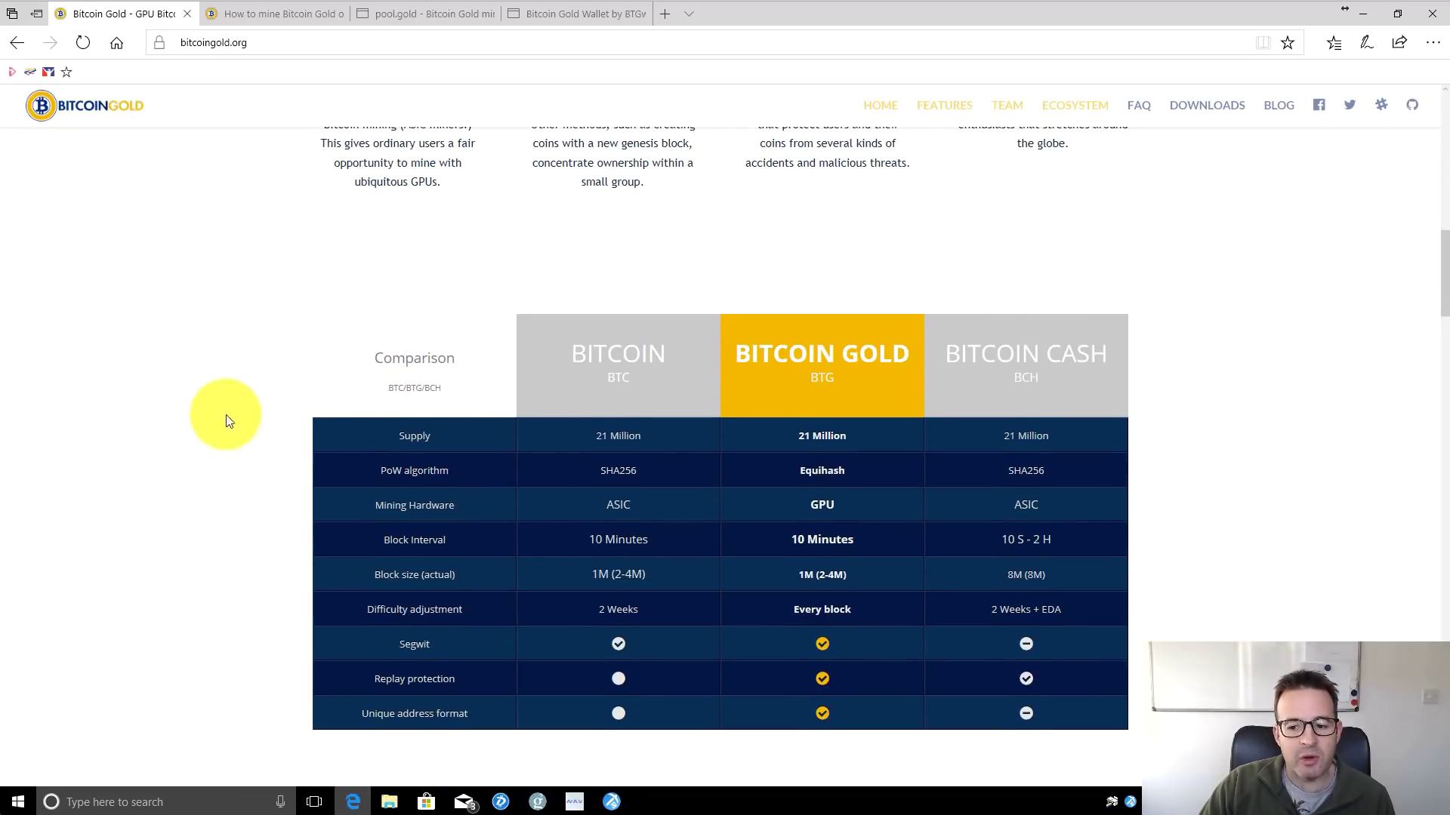
click(268, 15)
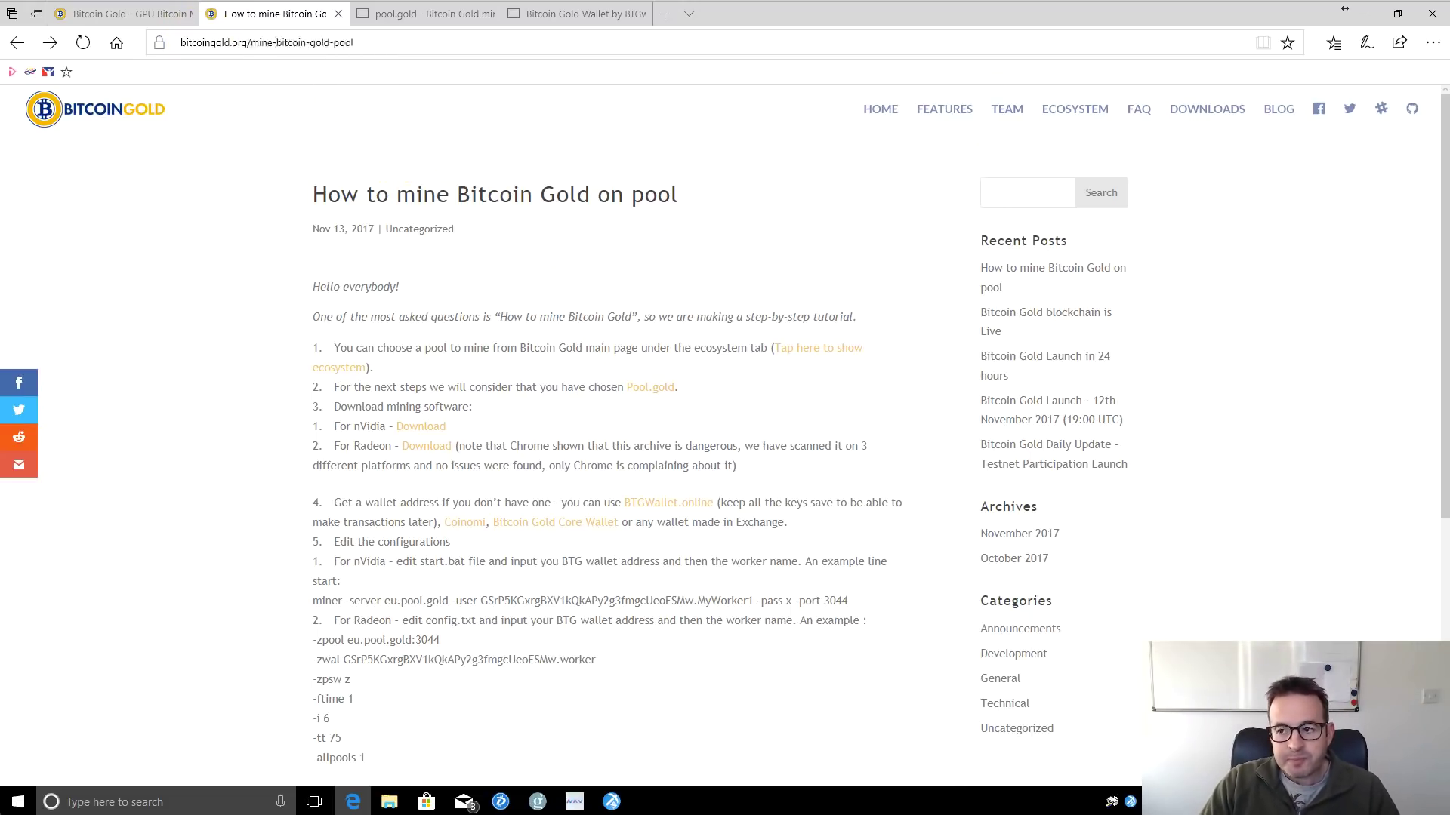
Open the bitcoingold.txt notes file from the desktop in Notepad.
click(1365, 12)
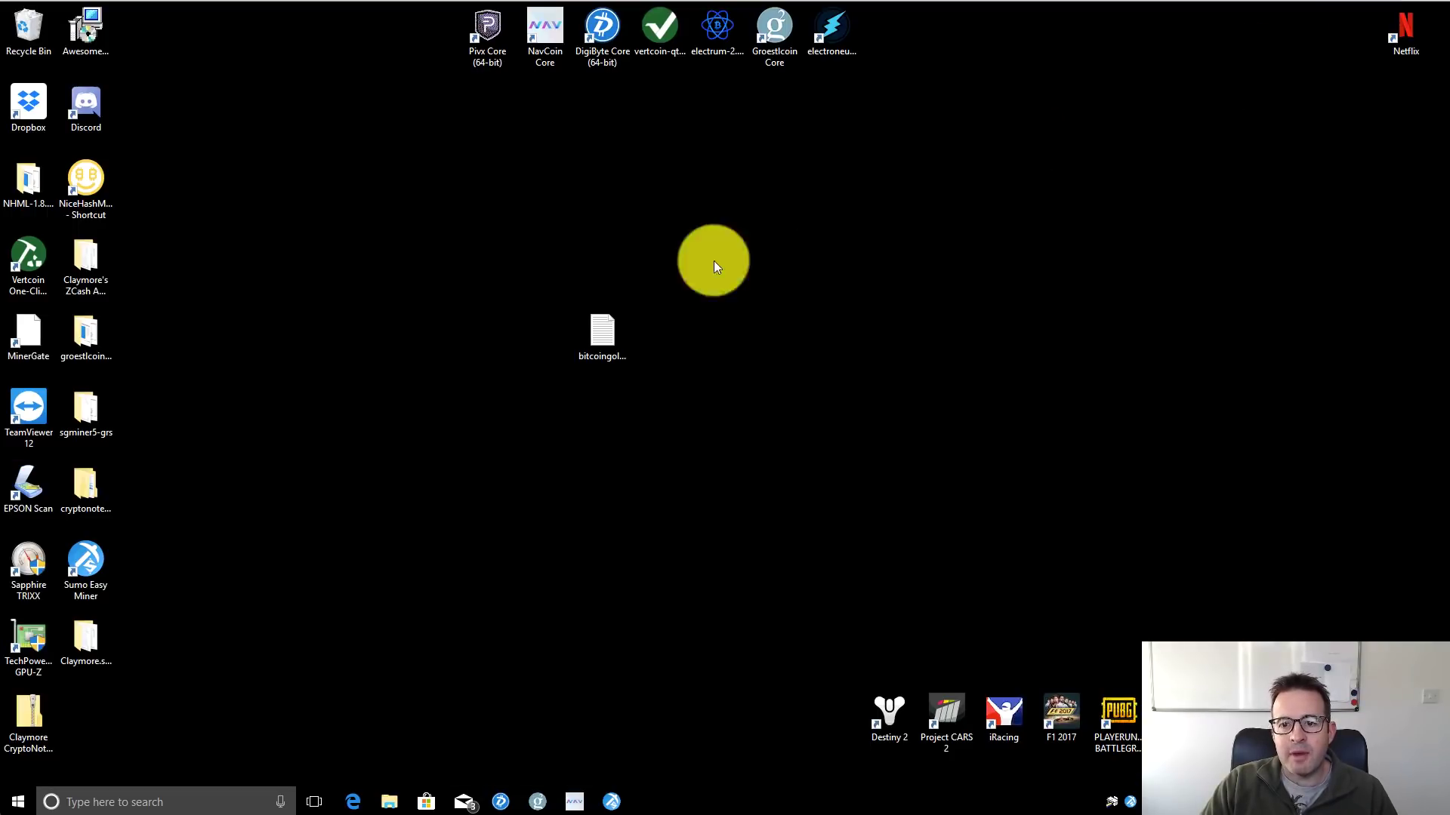
double_click(606, 331)
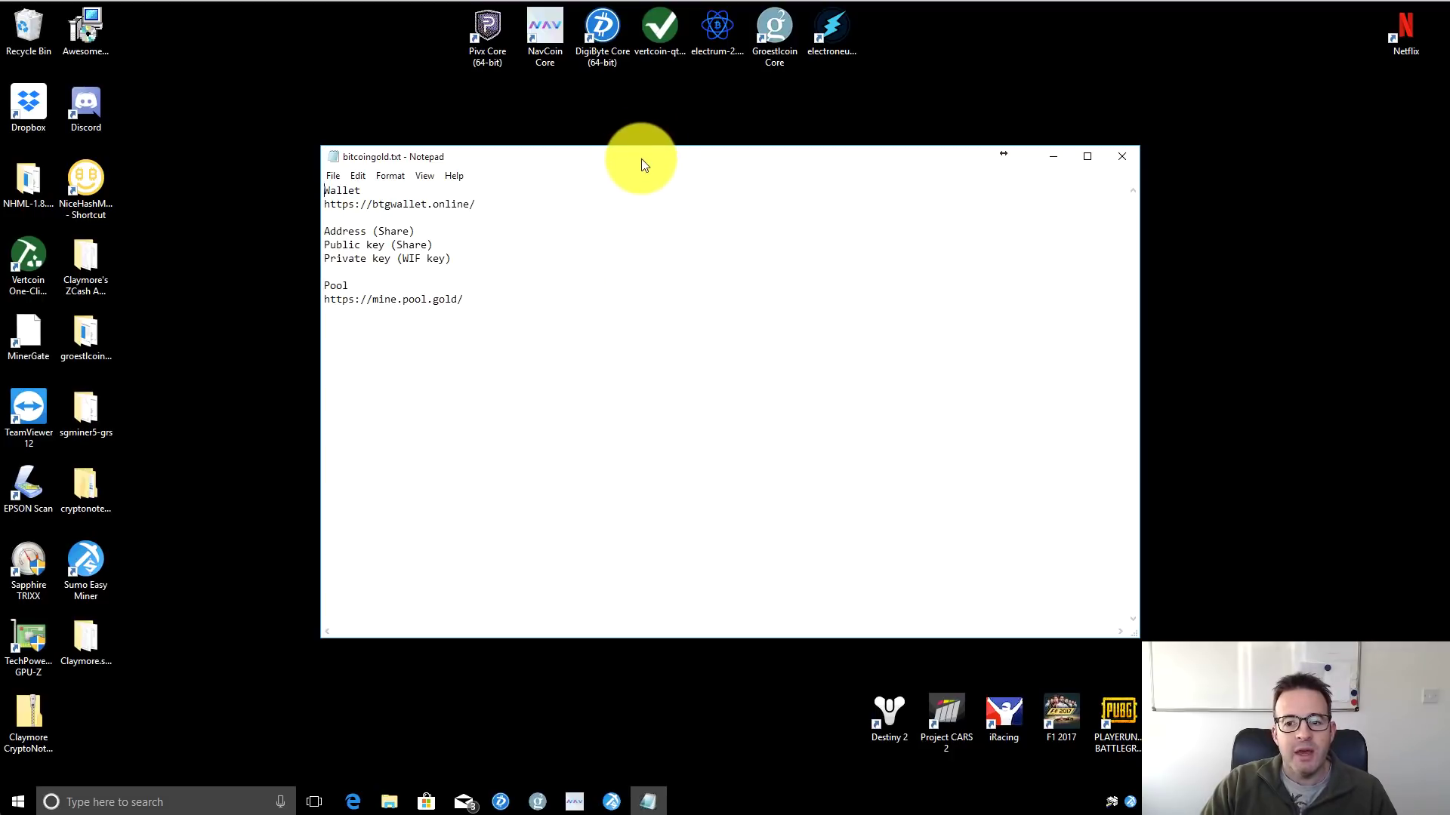
drag(641, 159, 637, 148)
click(520, 359)
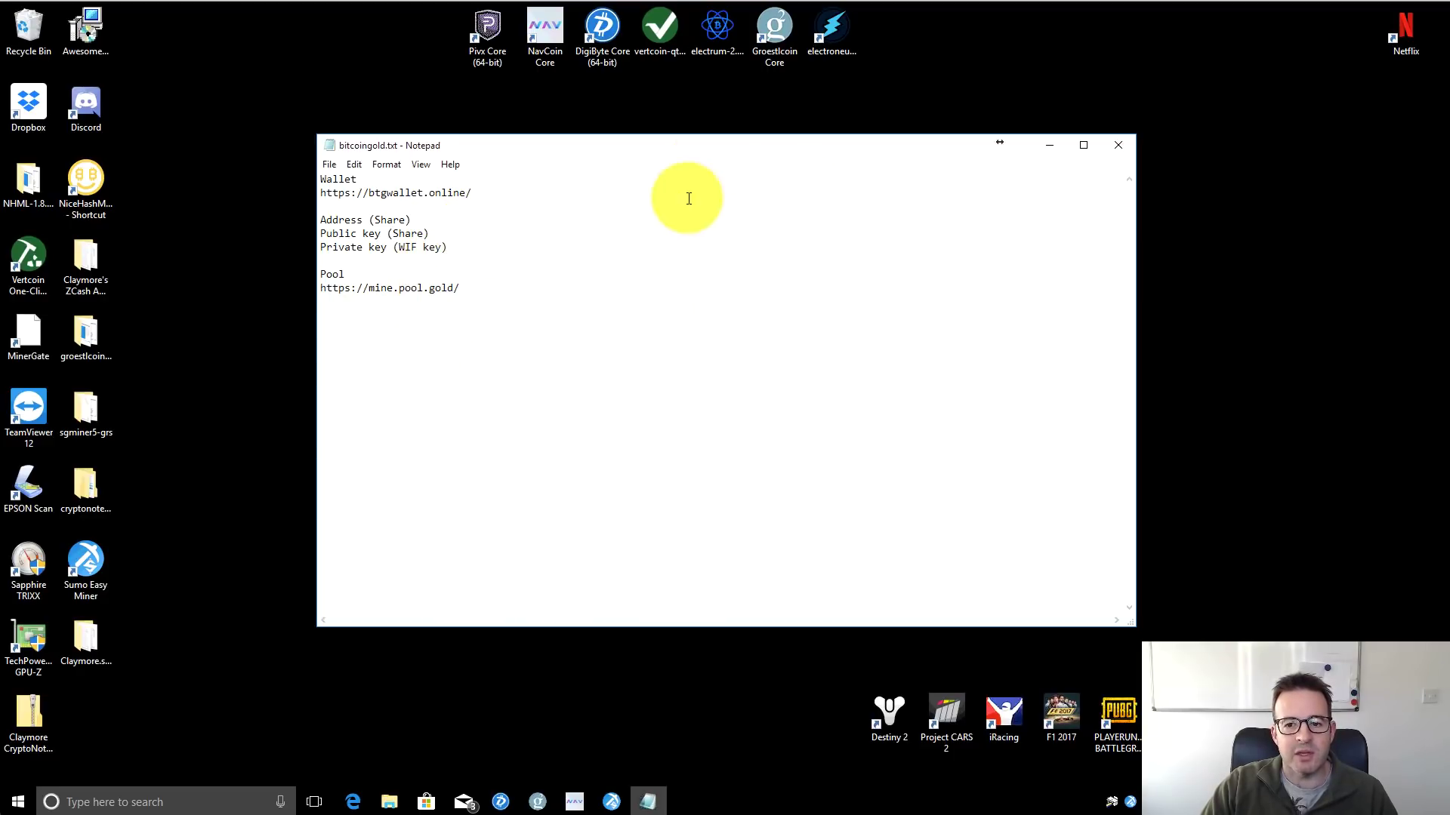
Switch to the browser and generate a new regular wallet address on BTGwallet.online with the default options.
click(357, 806)
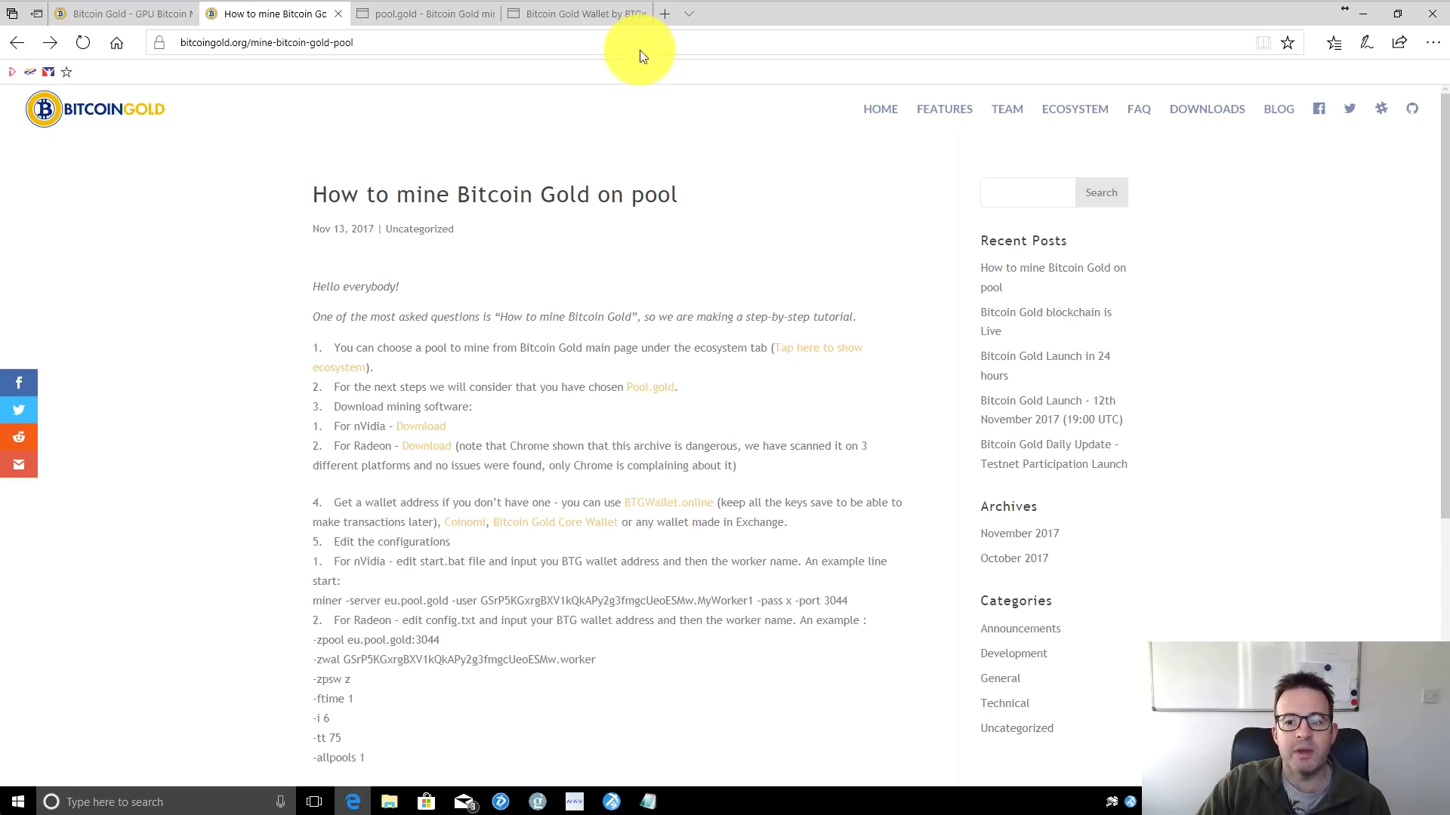
click(570, 12)
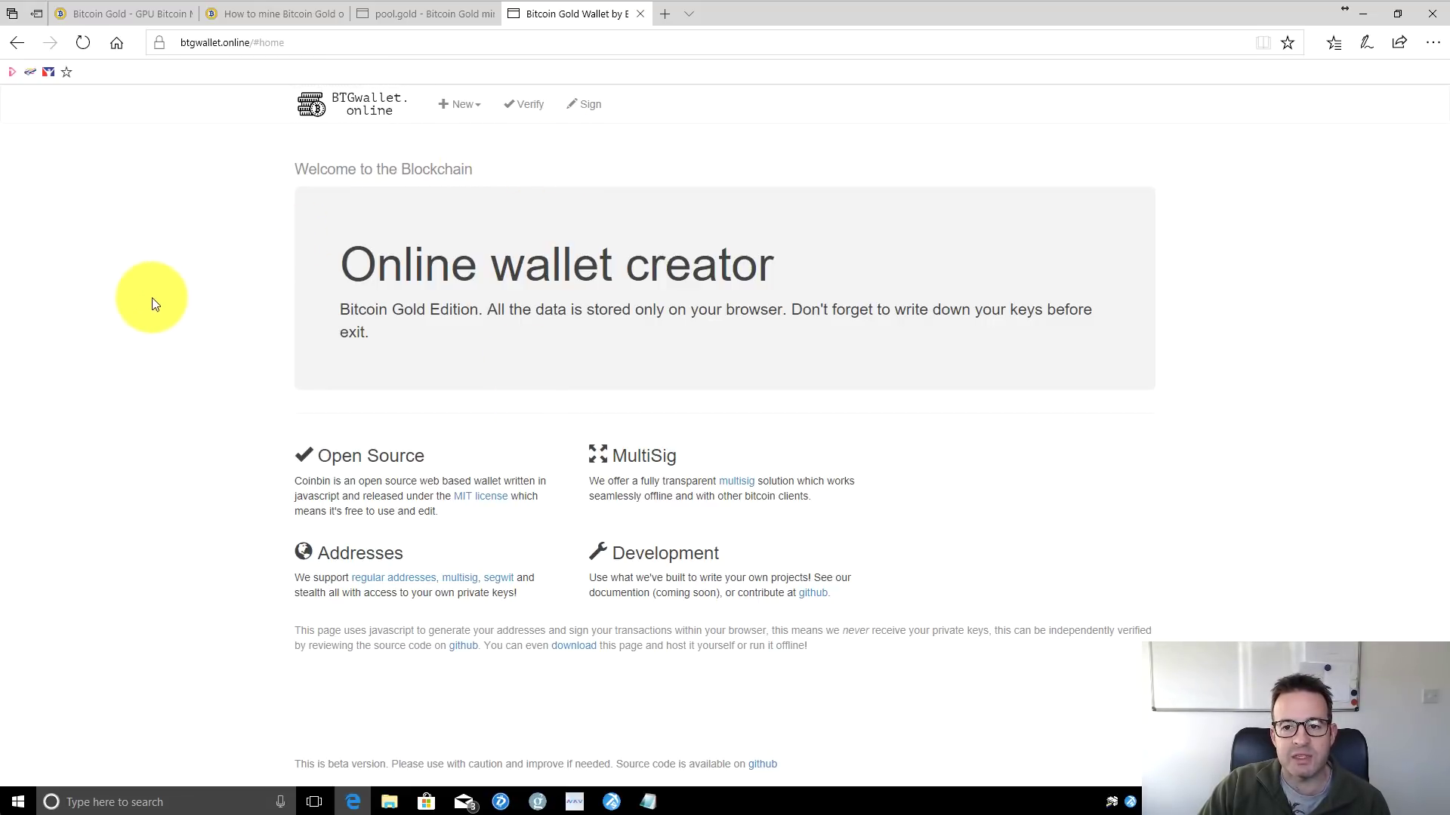
click(464, 110)
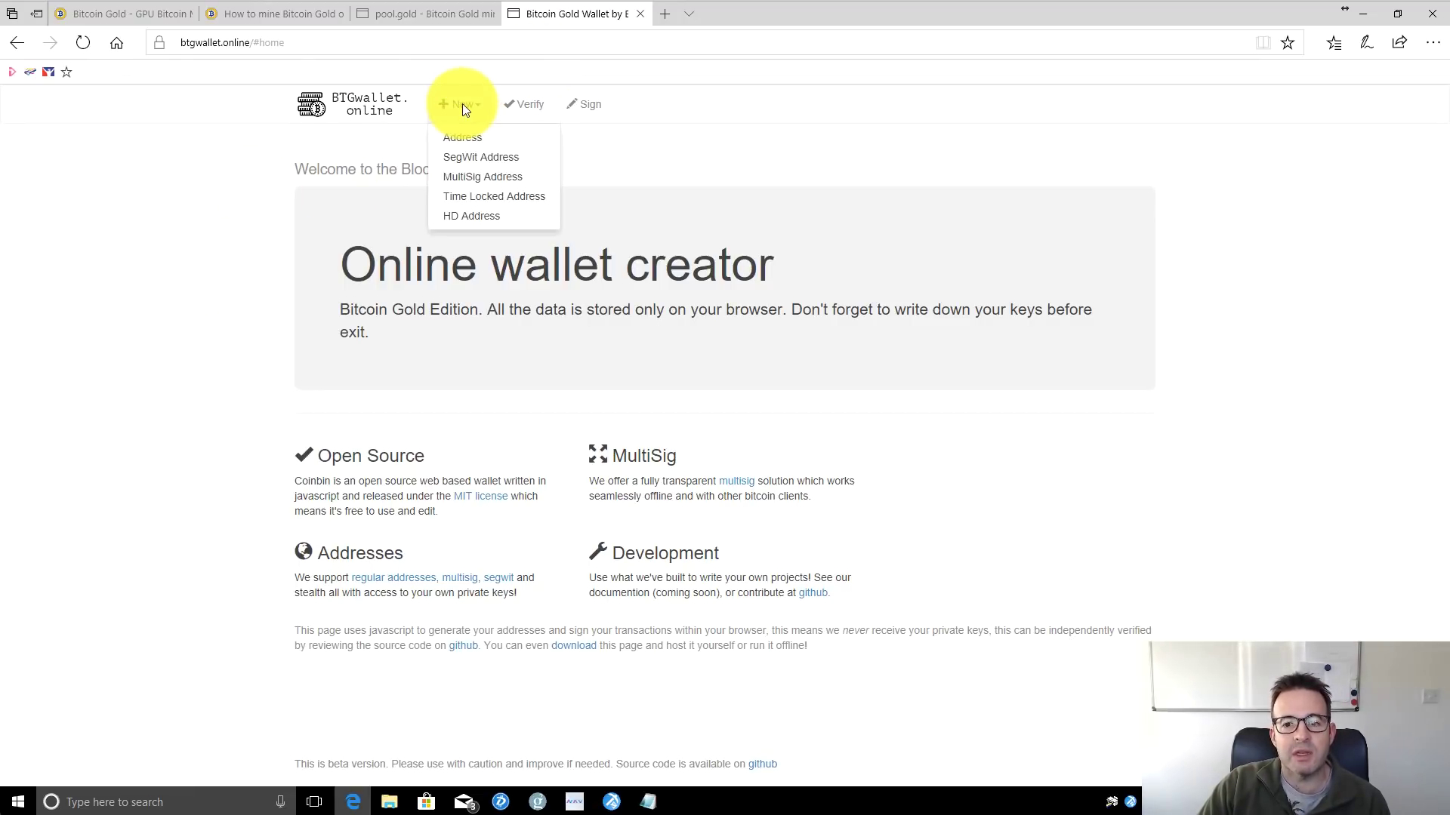
click(466, 138)
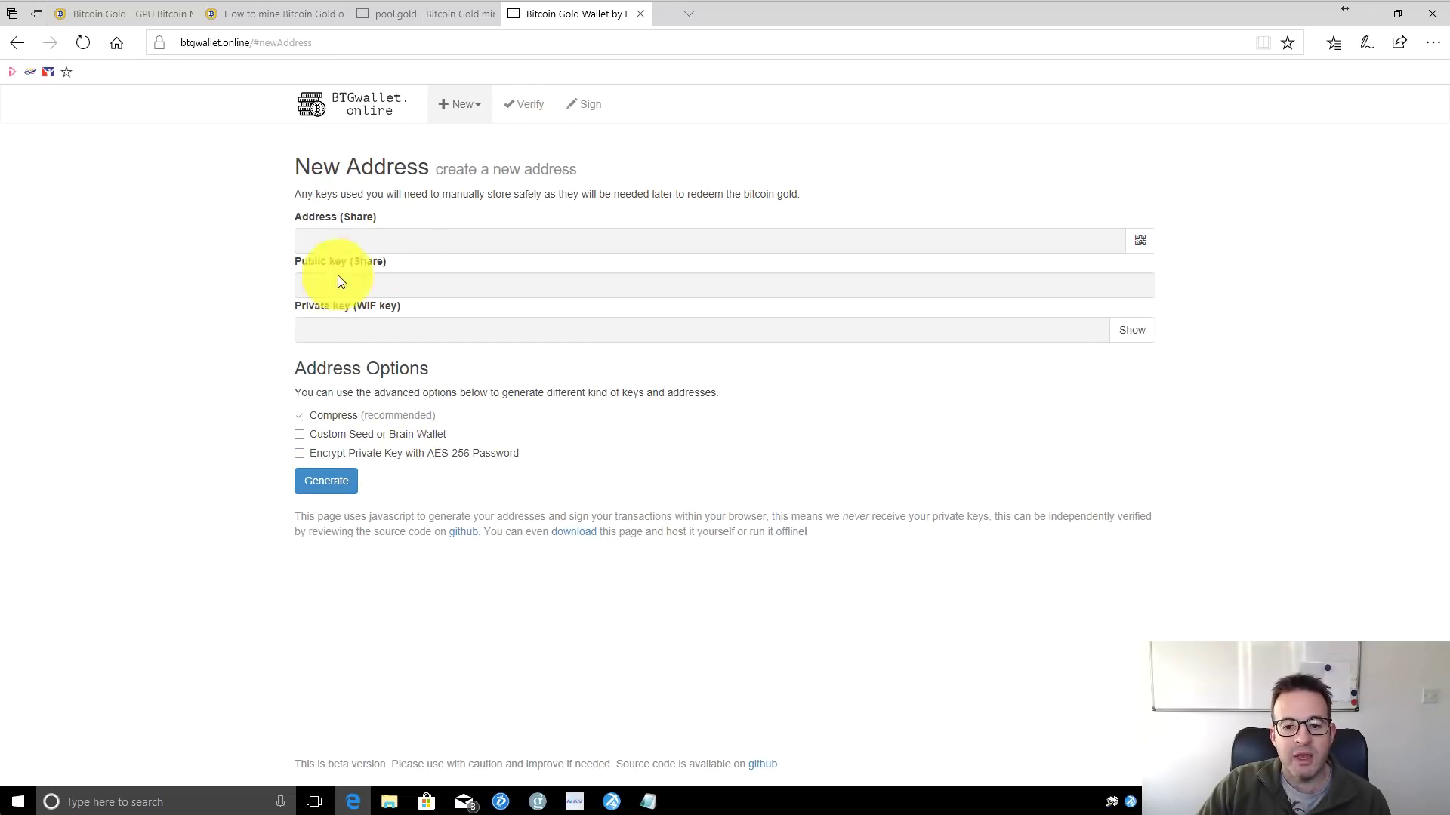
click(327, 486)
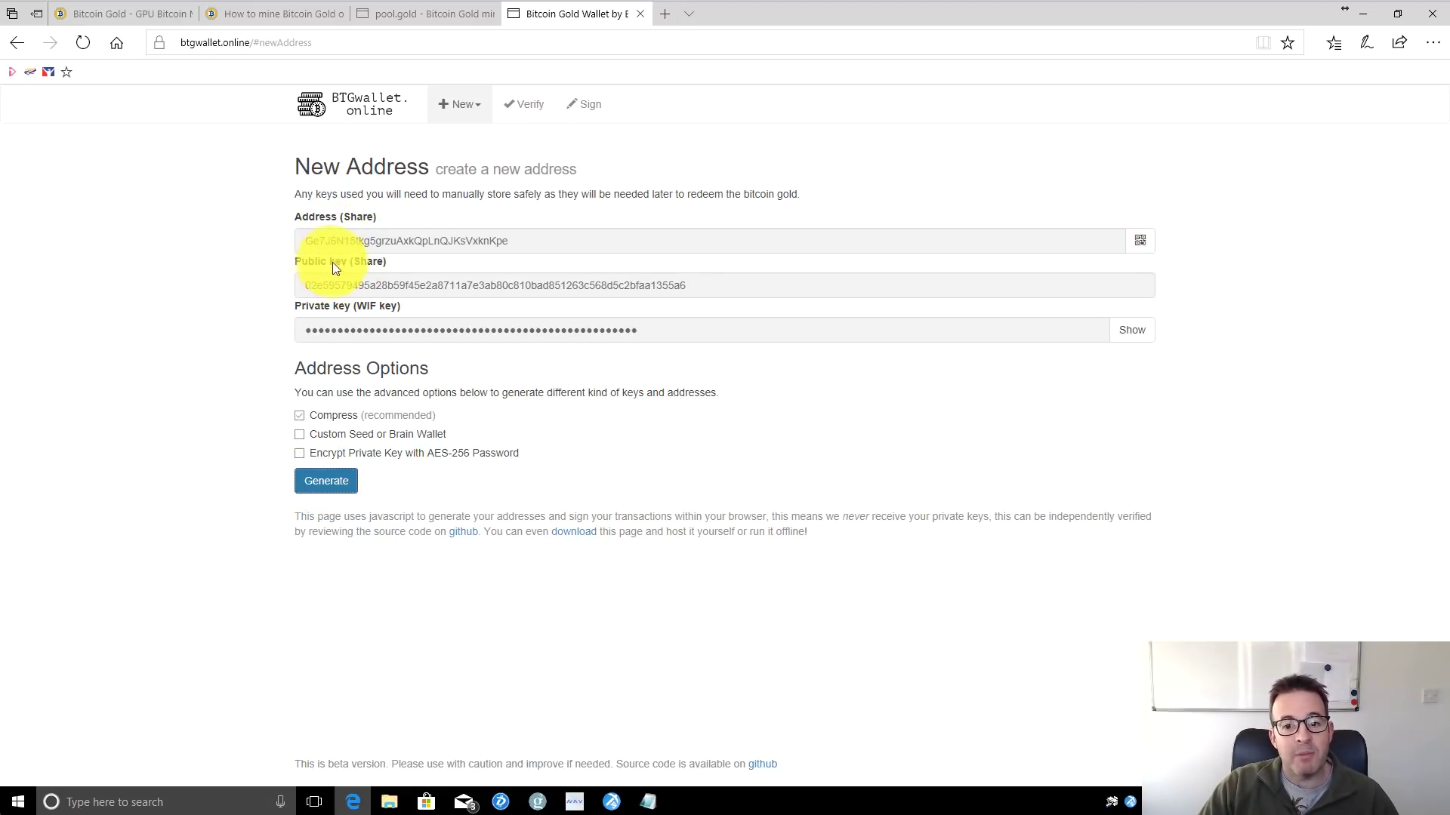
Copy the generated wallet address into the Address (Share) line of bitcoingold.txt in Notepad.
double_click(376, 238)
key(ctrl+c)
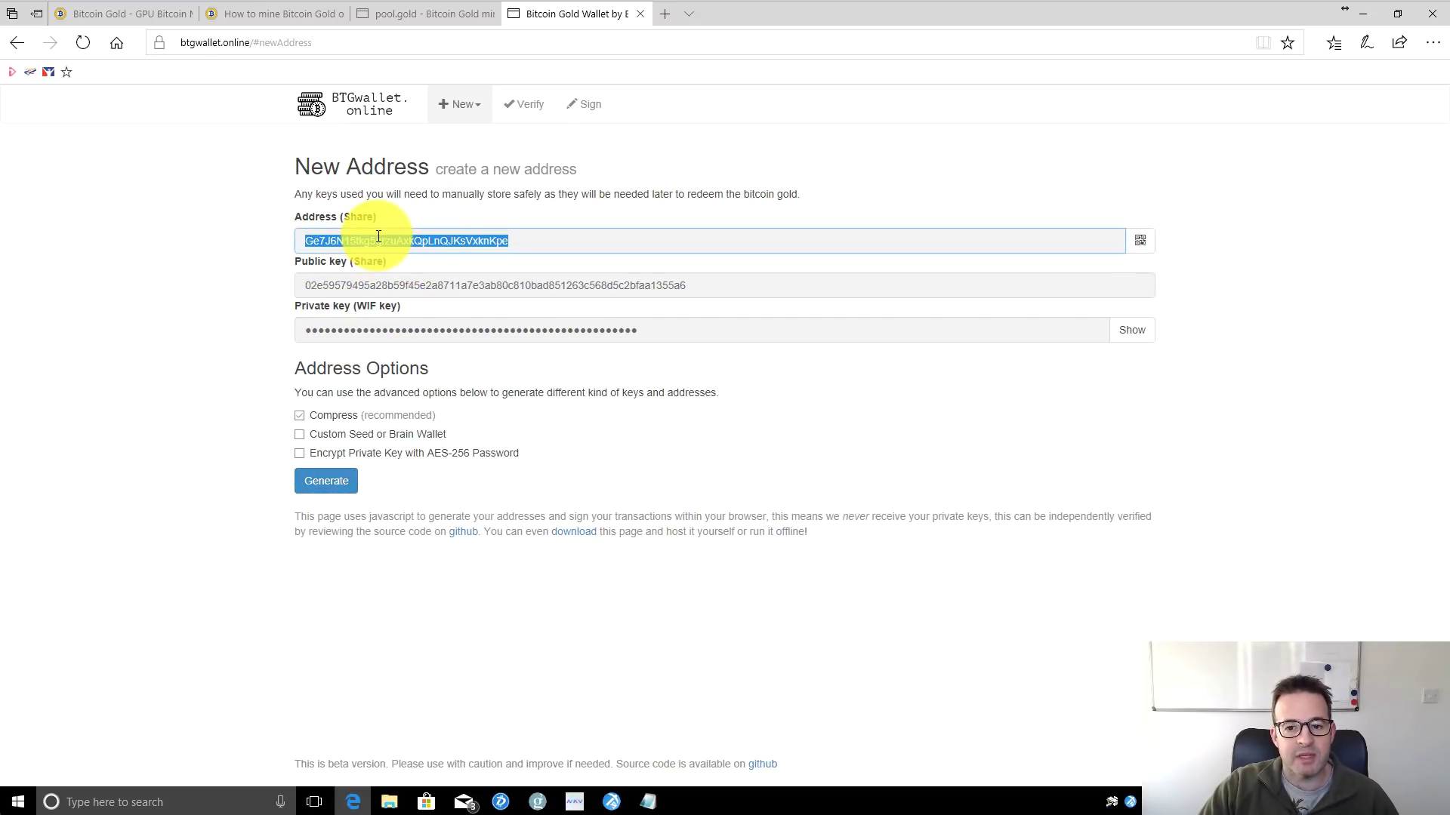
right_click(376, 238)
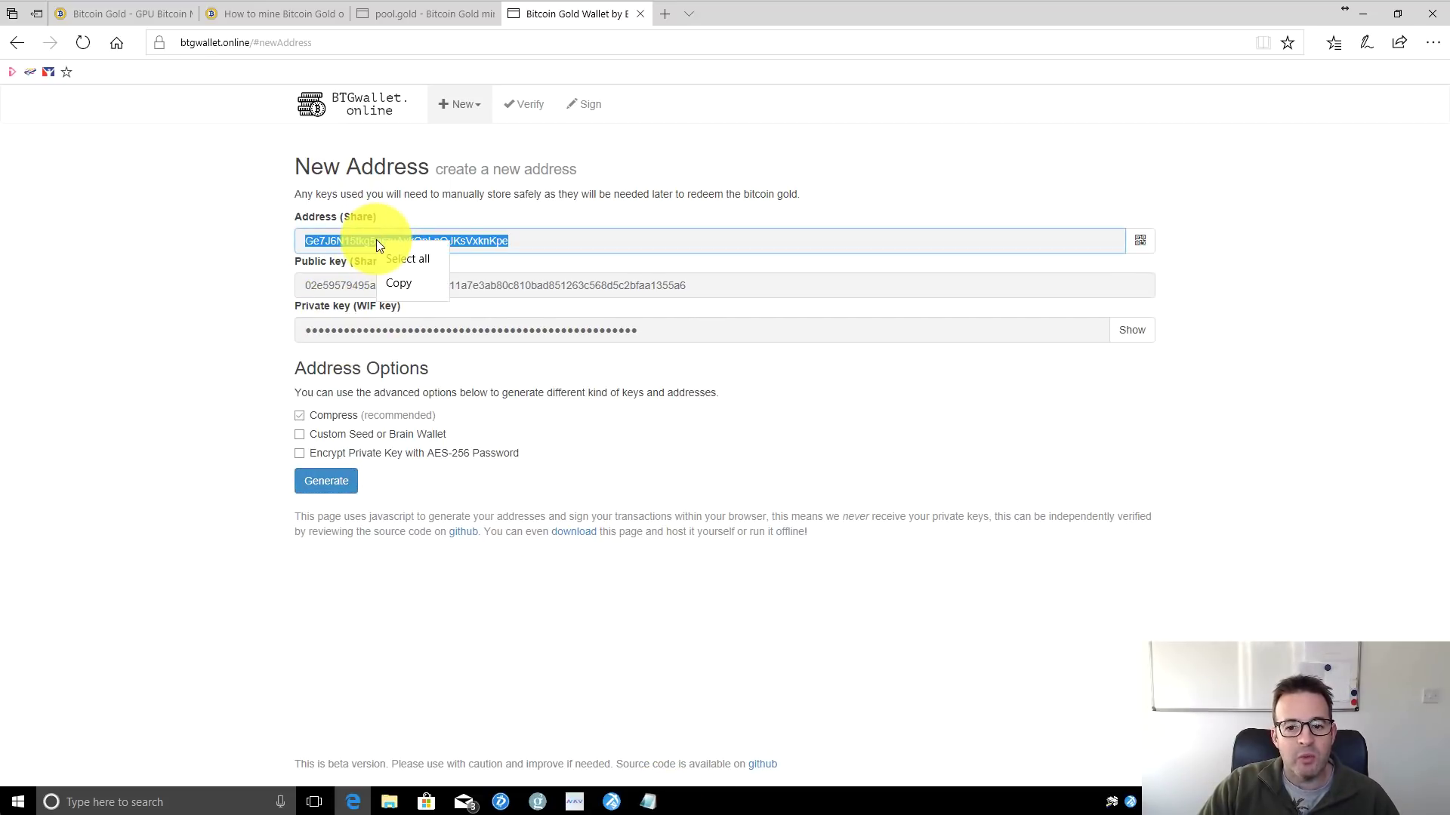
click(408, 282)
click(651, 802)
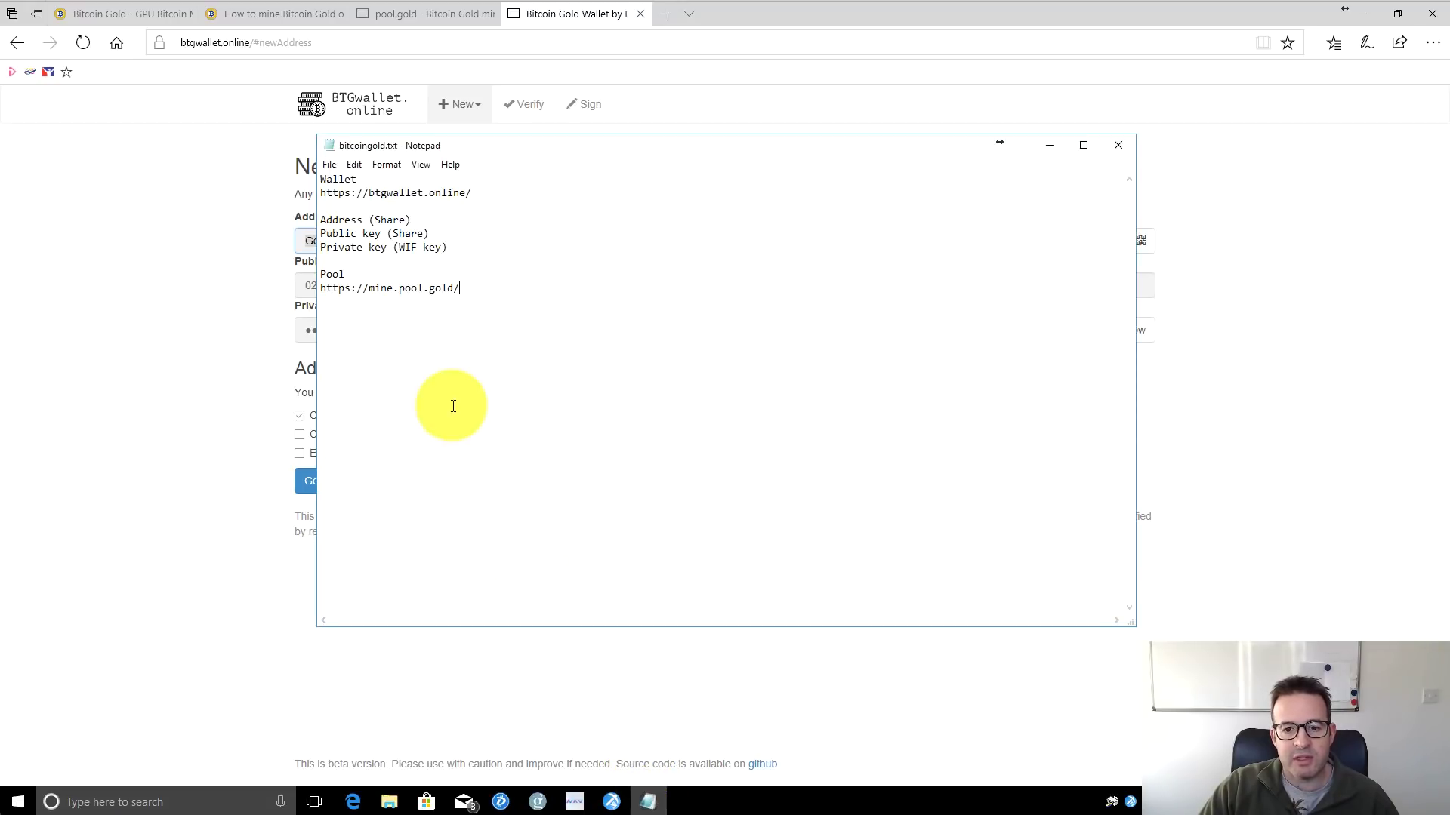
click(455, 219)
right_click(454, 219)
click(489, 283)
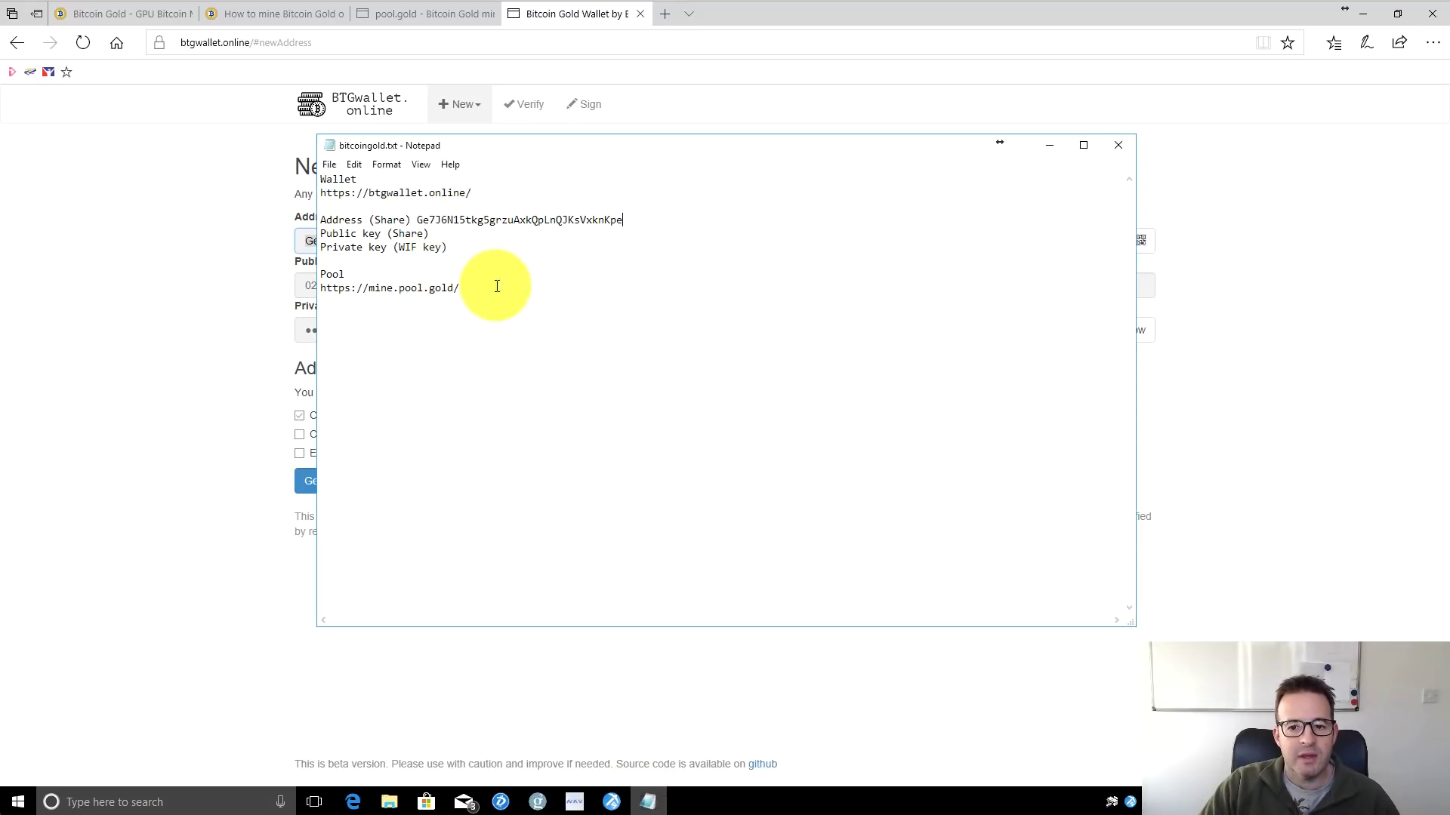
Copy the wallet's public key from the browser into the Public key (Share) line of bitcoingold.txt in Notepad.
click(123, 318)
click(336, 287)
right_click(336, 289)
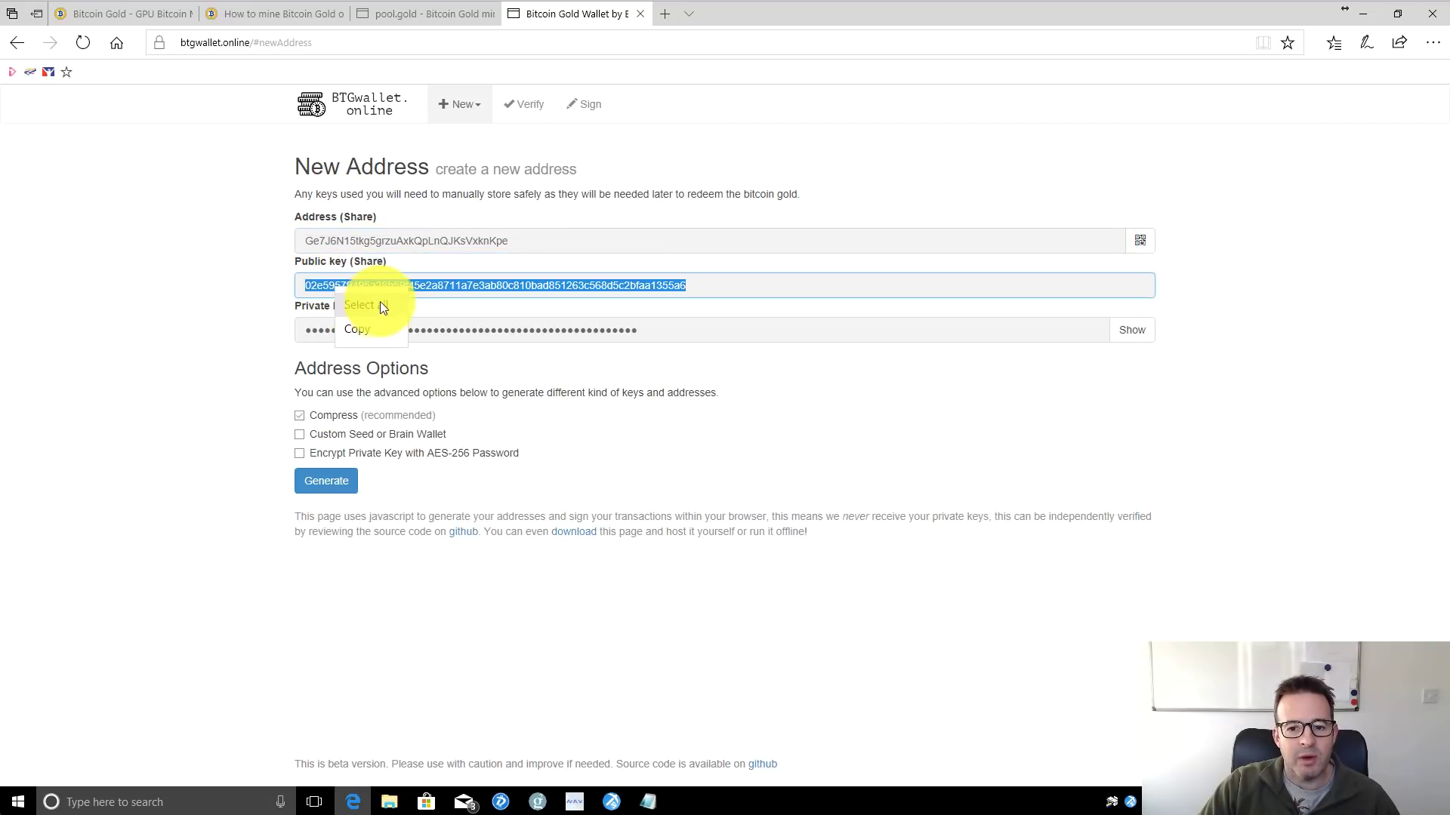
click(359, 330)
click(648, 799)
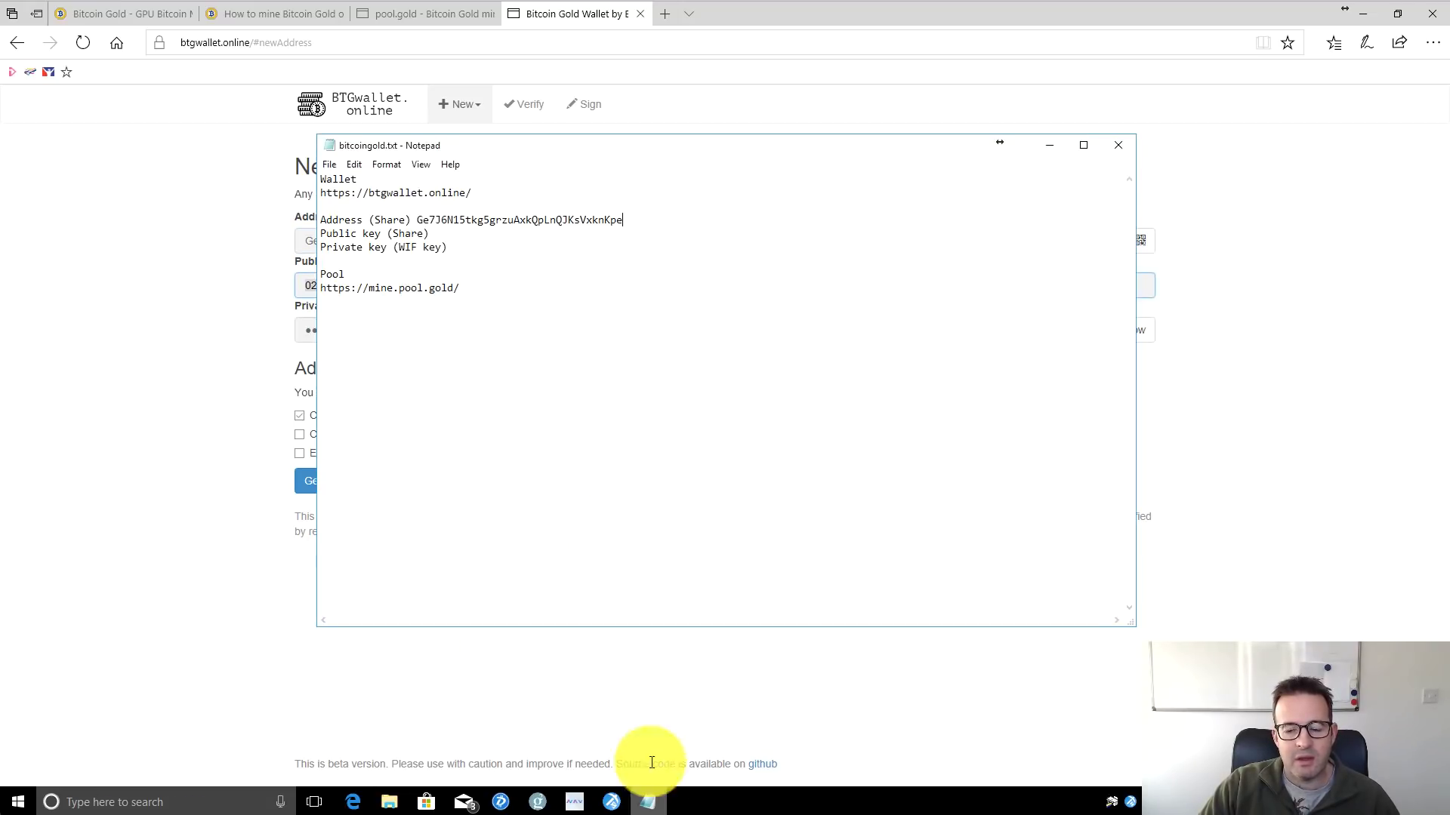
click(466, 235)
right_click(467, 235)
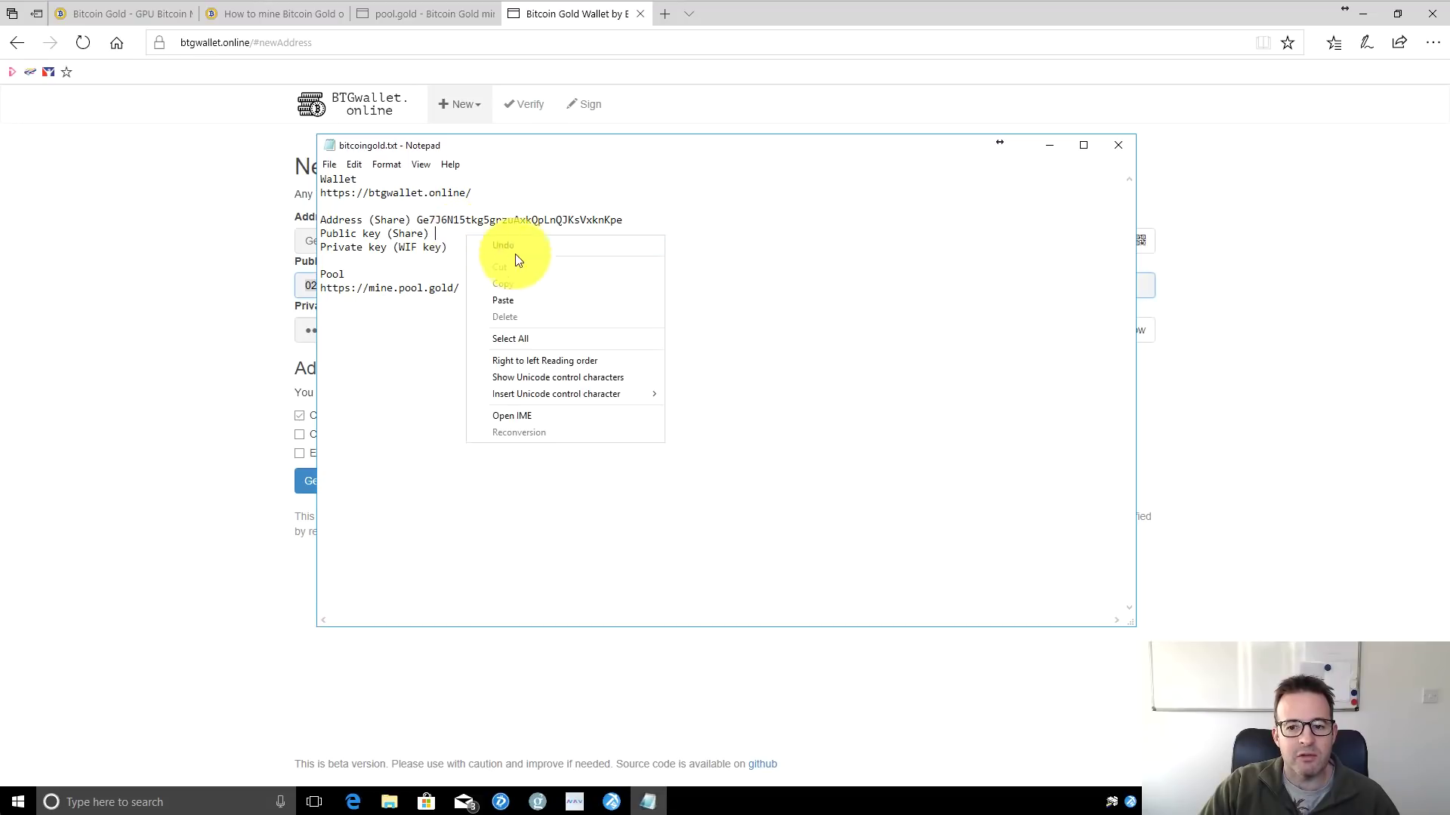
click(530, 301)
Reveal the wallet's private key in the browser and copy it into the Private key (WIF key) line of bitcoingold.txt in Notepad.
click(178, 378)
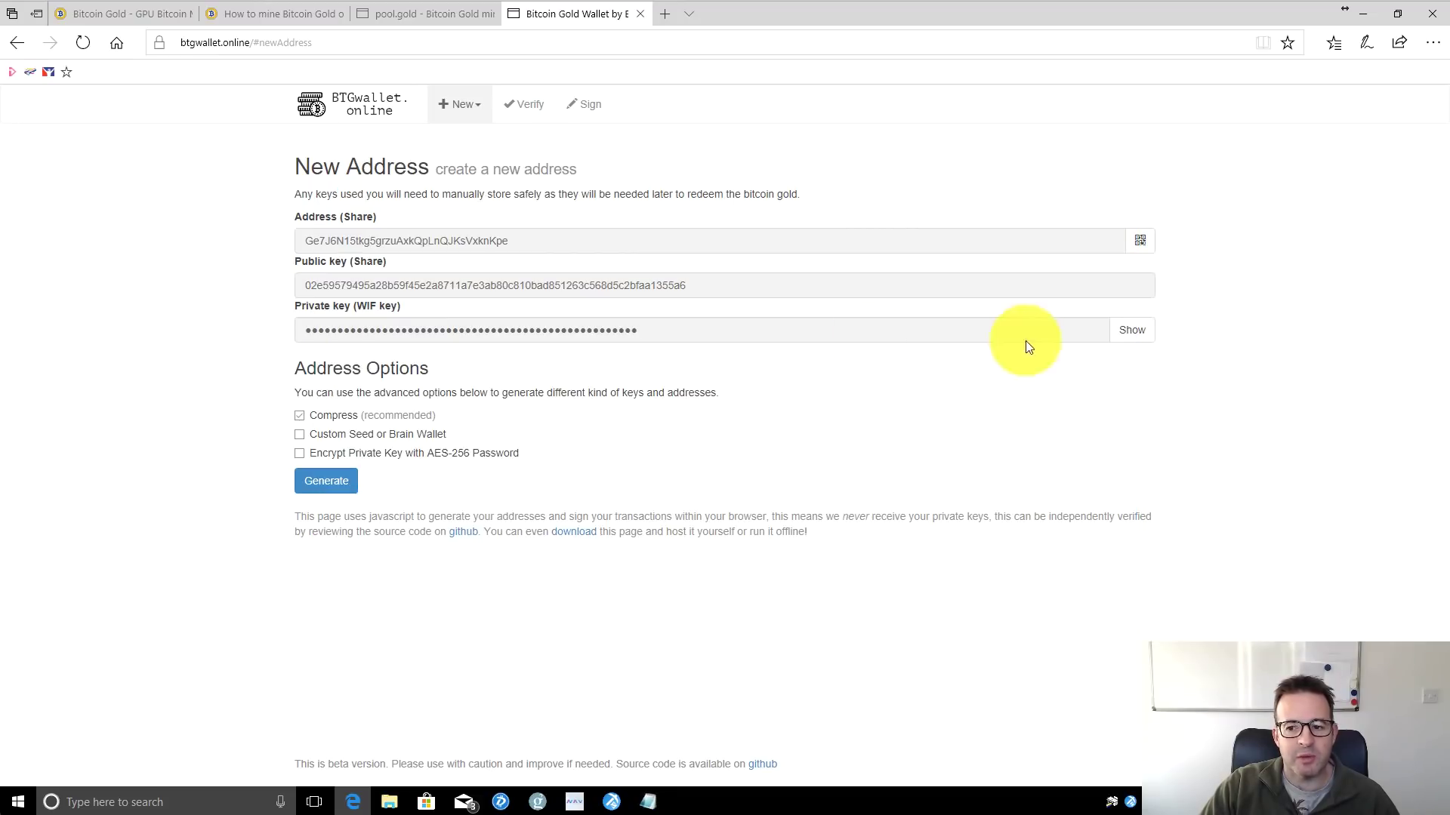
click(1137, 341)
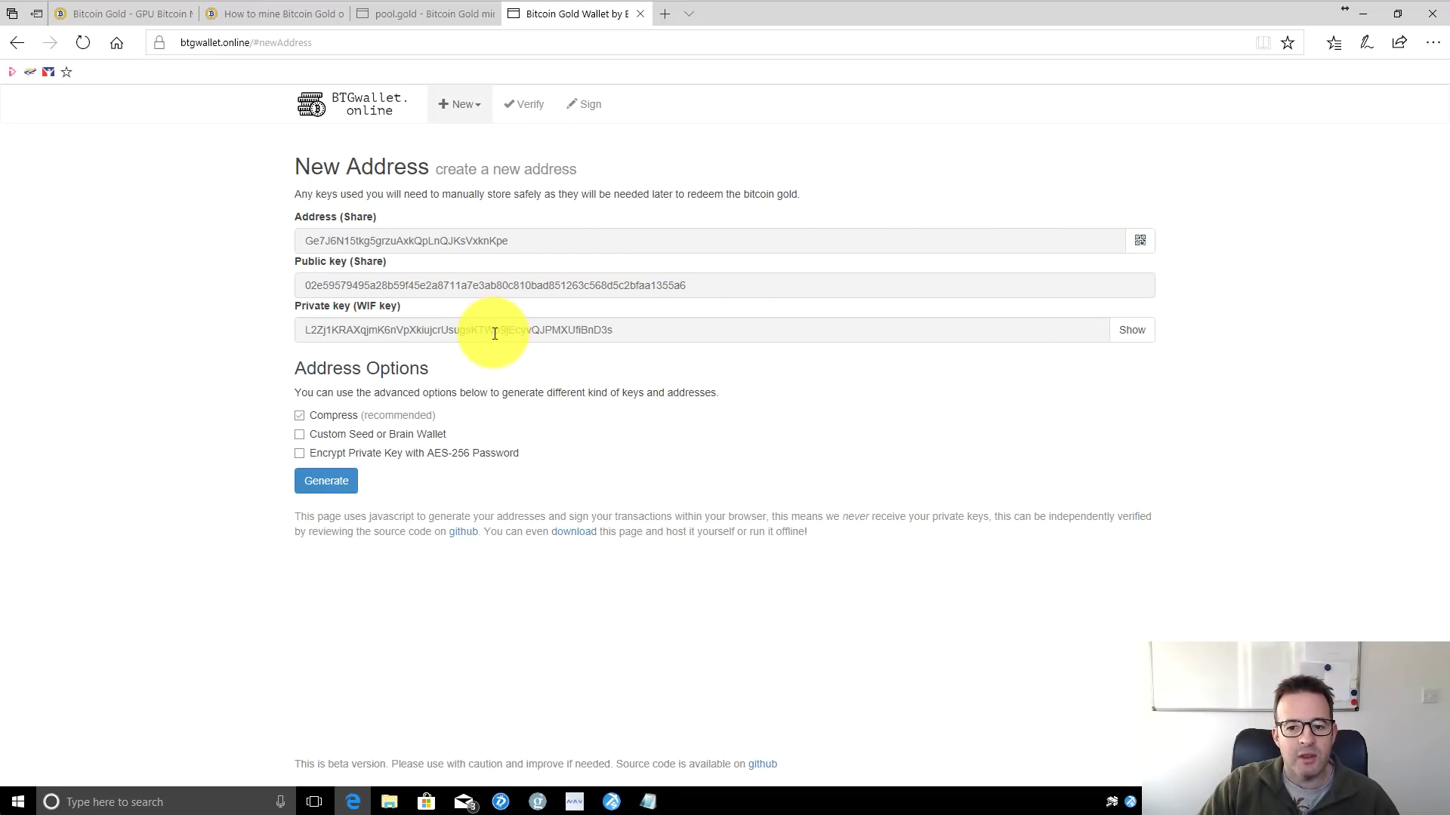
double_click(492, 333)
right_click(492, 333)
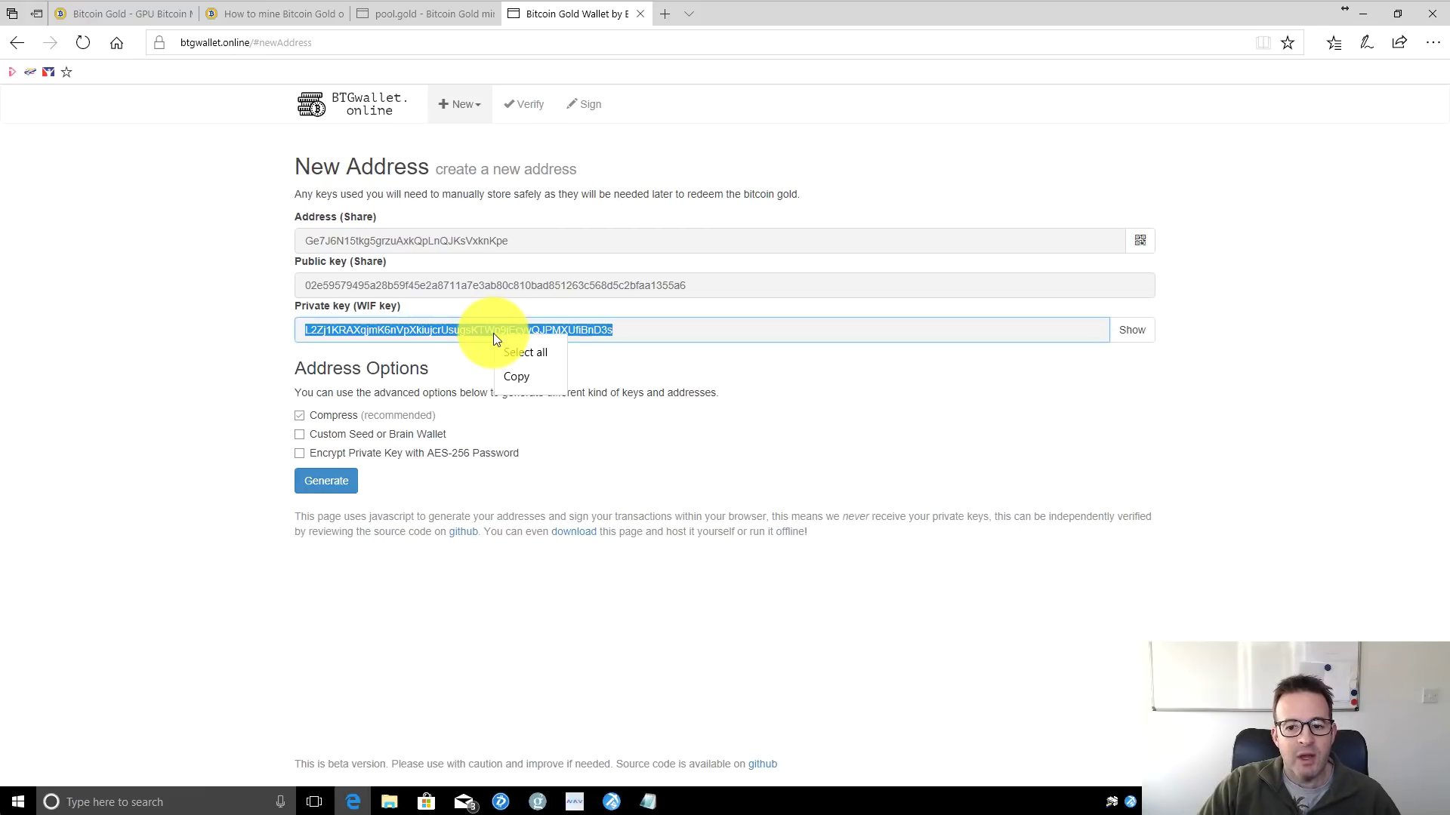
click(527, 375)
click(648, 802)
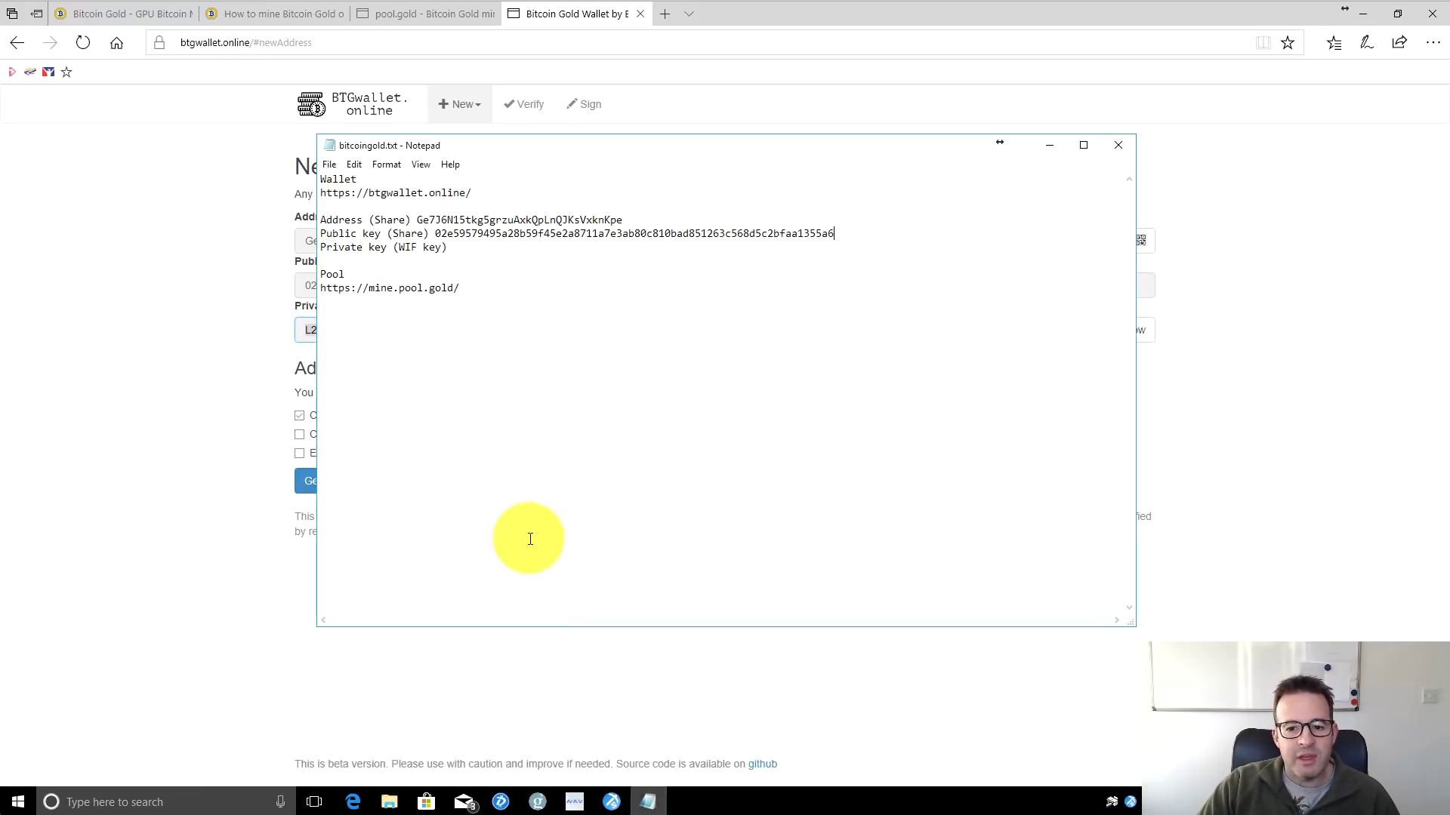
right_click(495, 246)
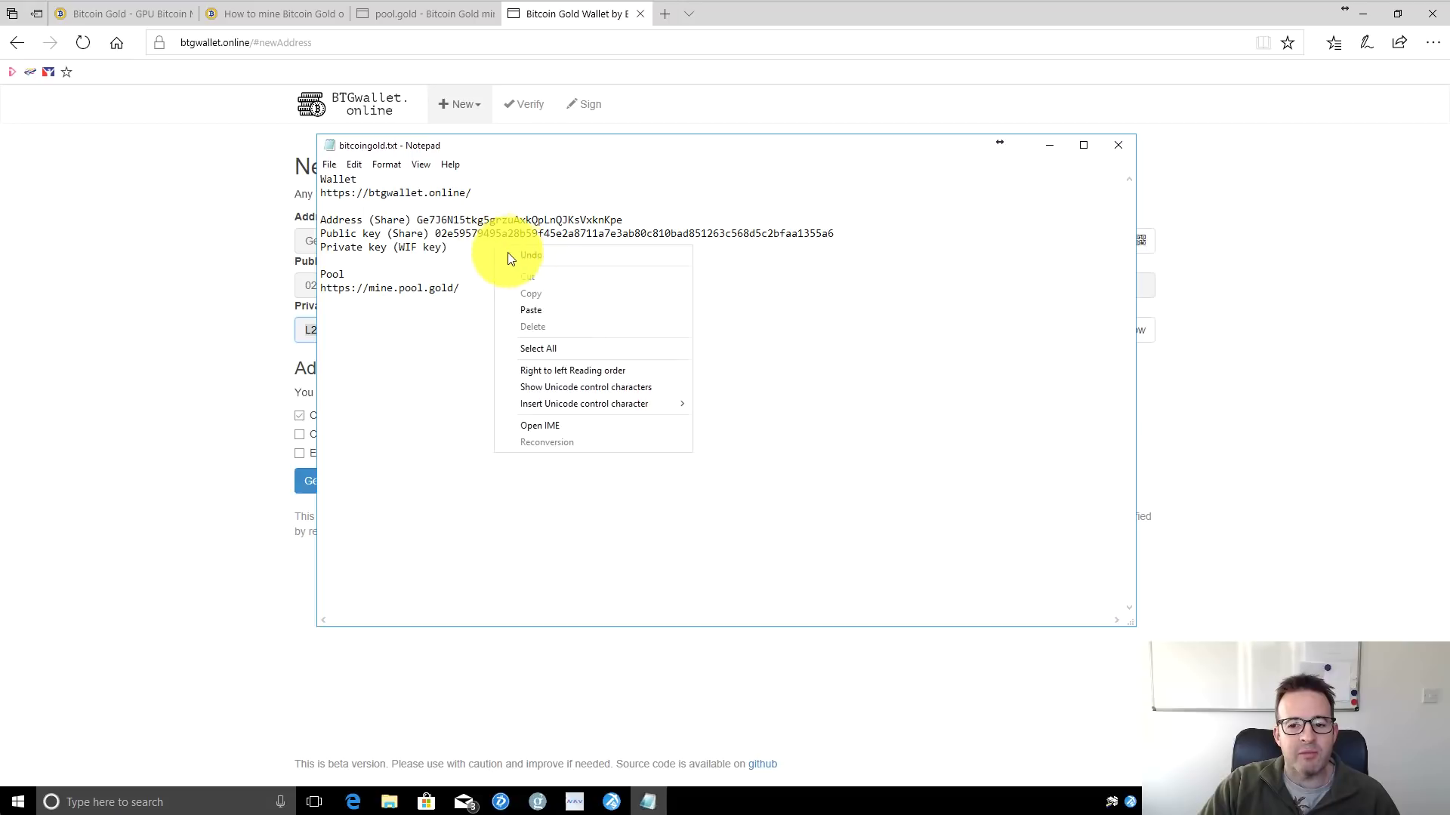
click(561, 305)
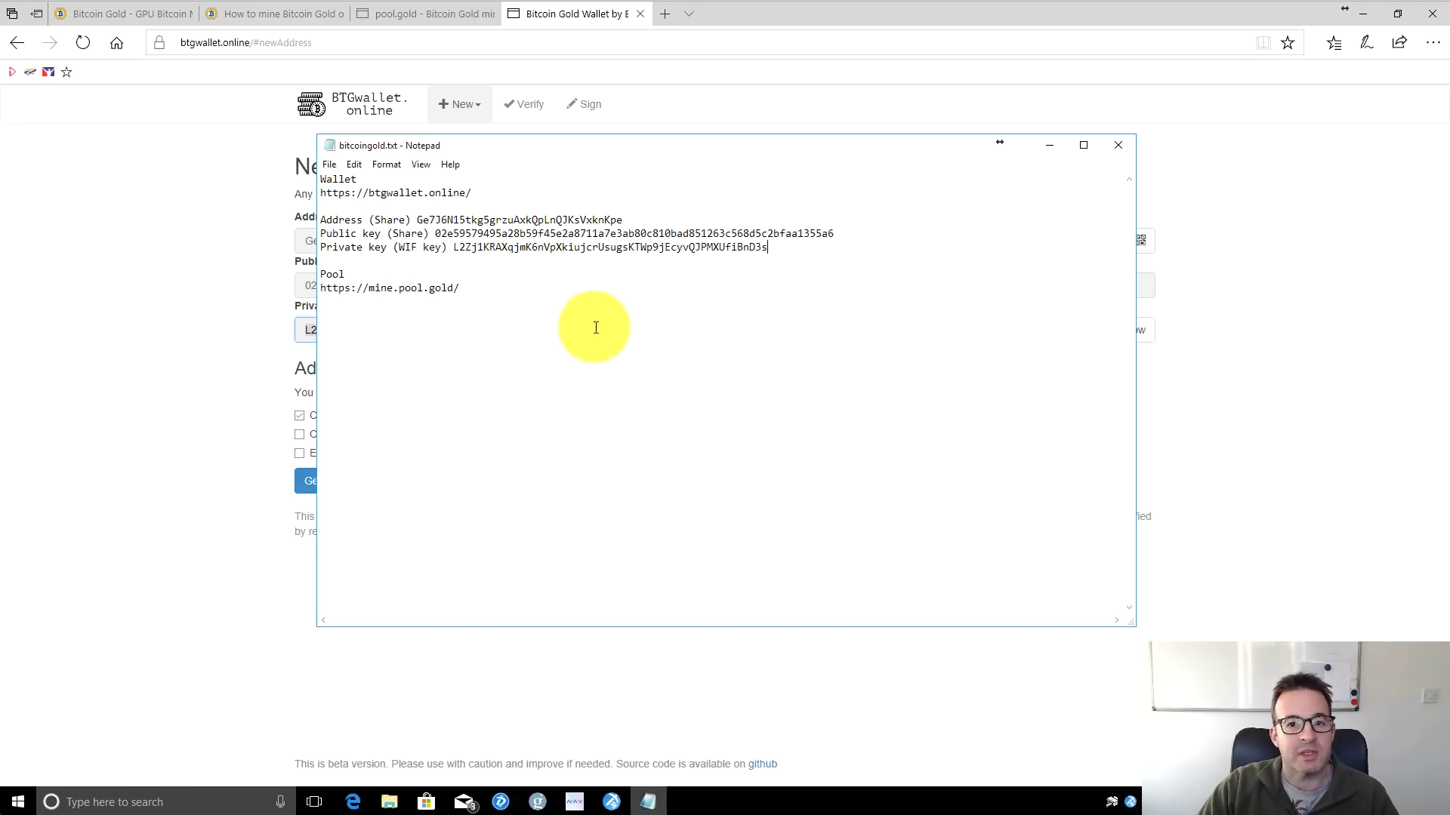
click(204, 337)
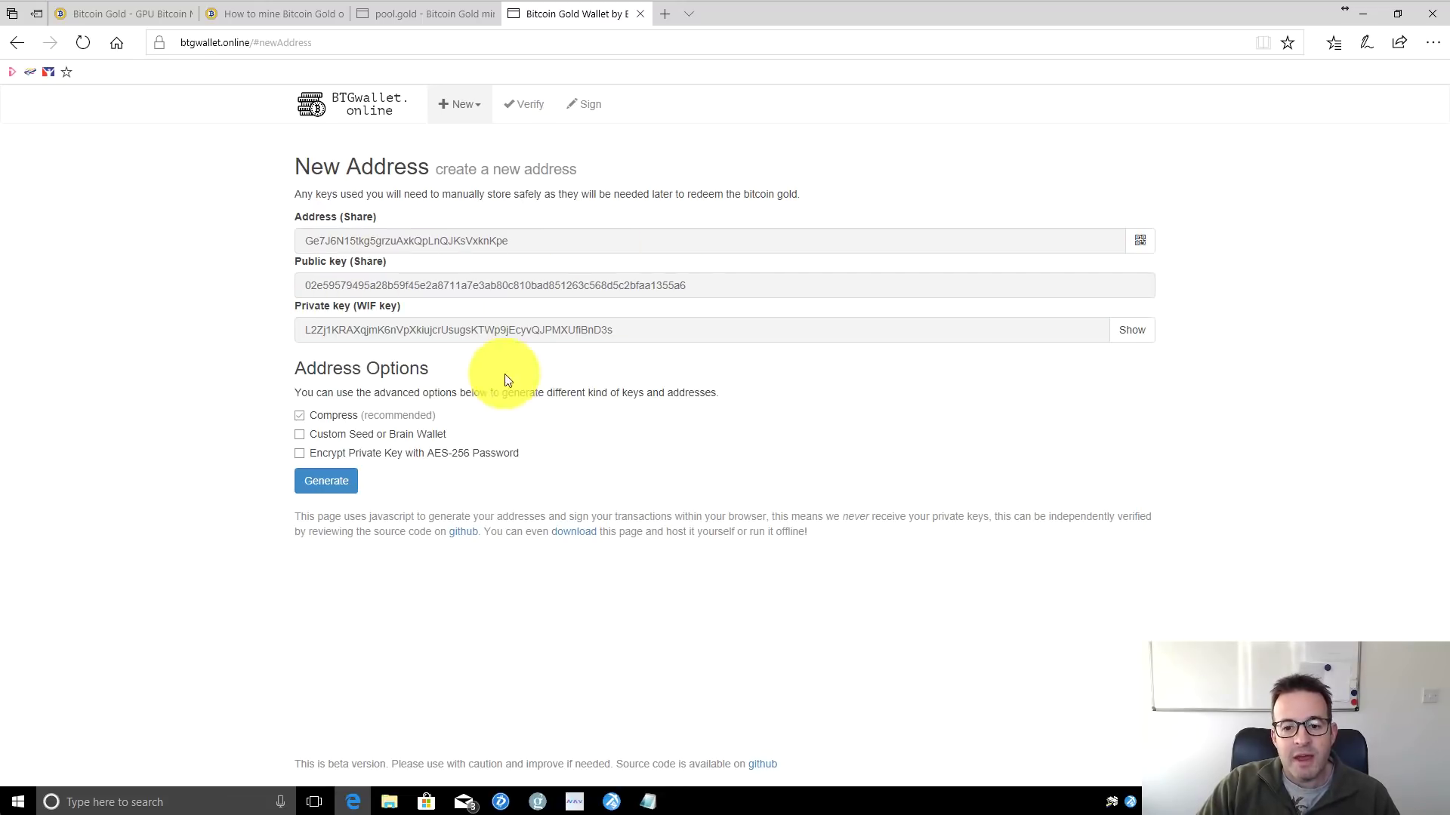
click(648, 802)
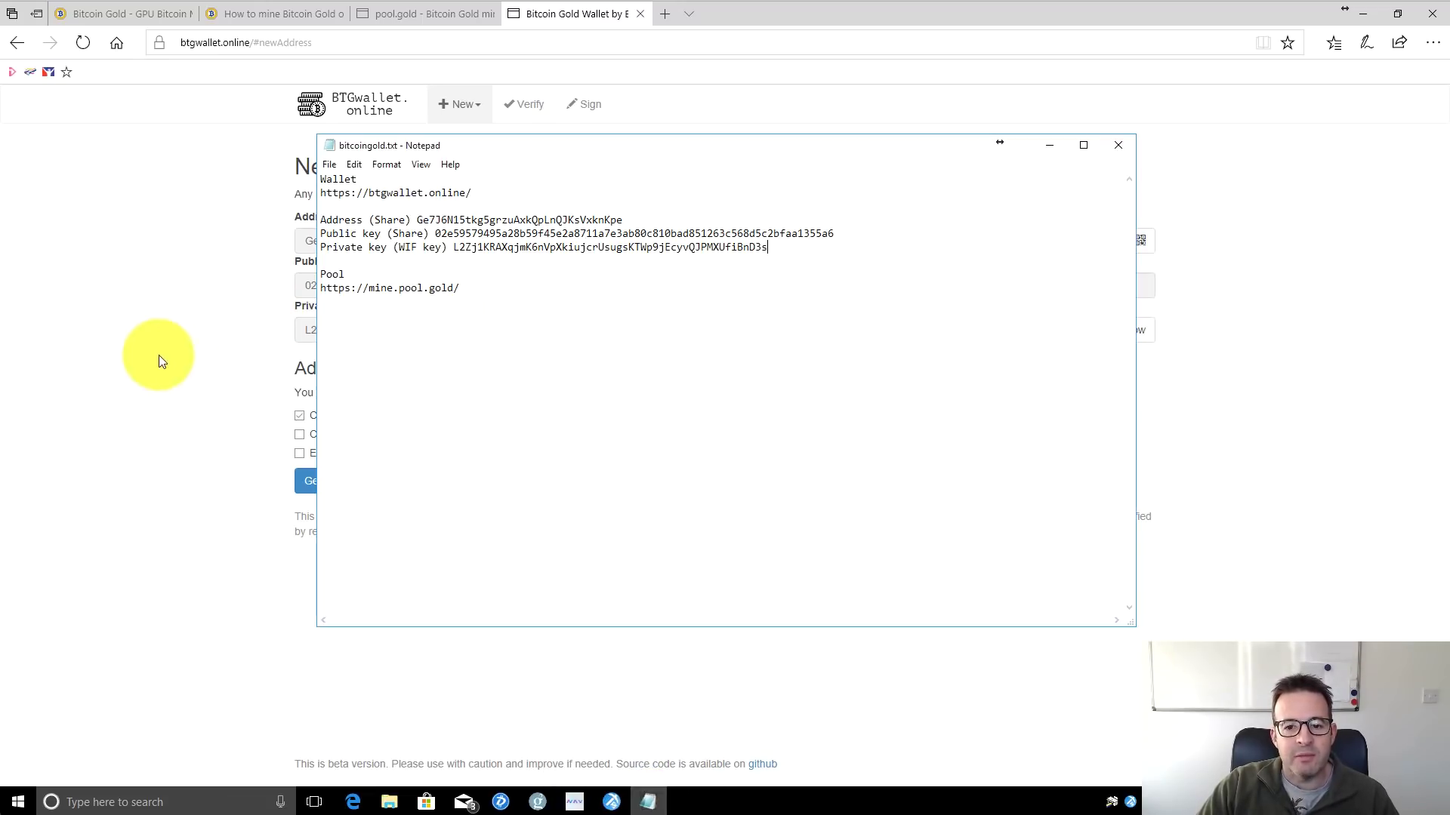
Return to the pool mining guide in the browser and open the Radeon mining software's download page.
click(159, 355)
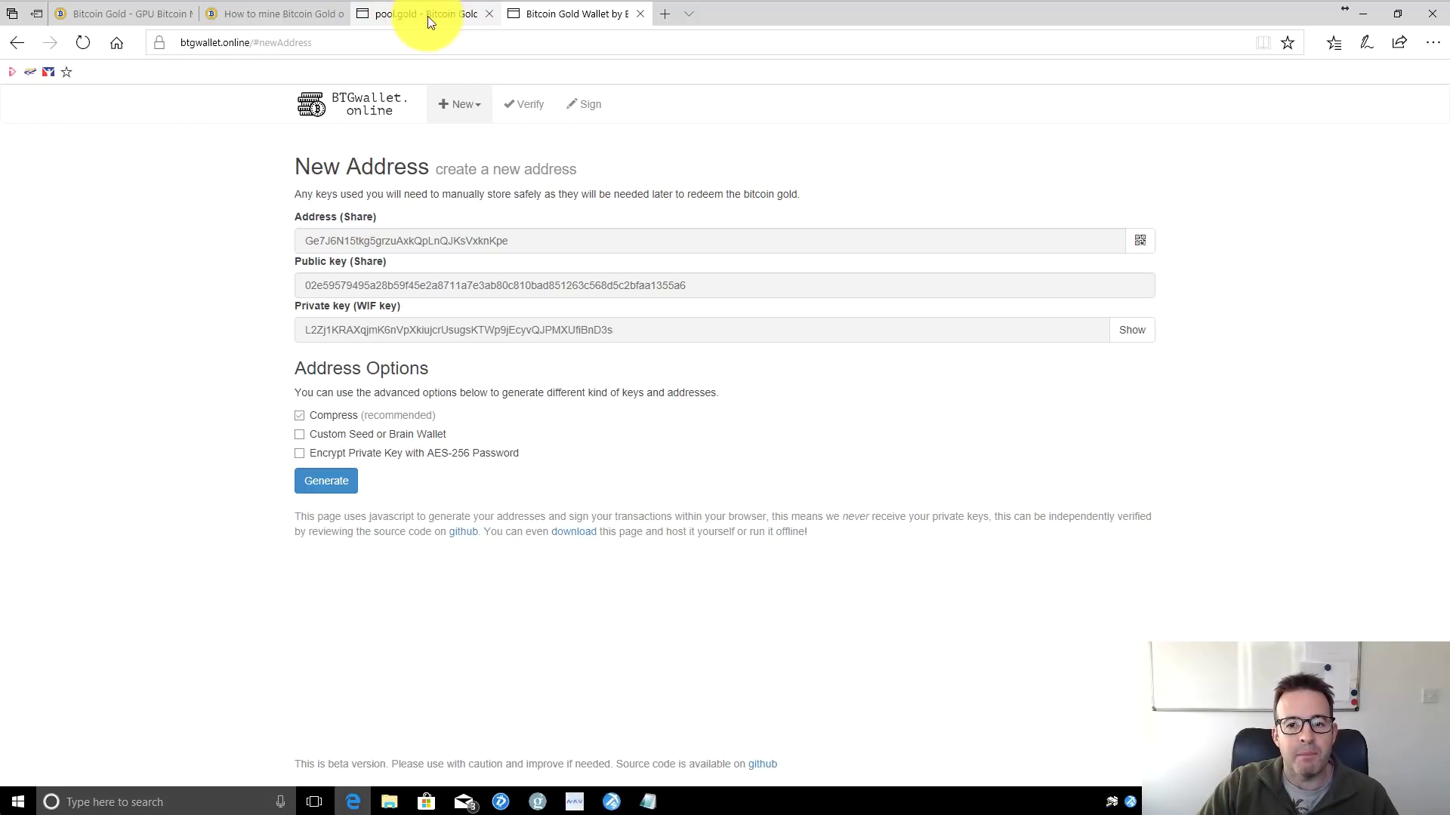
click(273, 12)
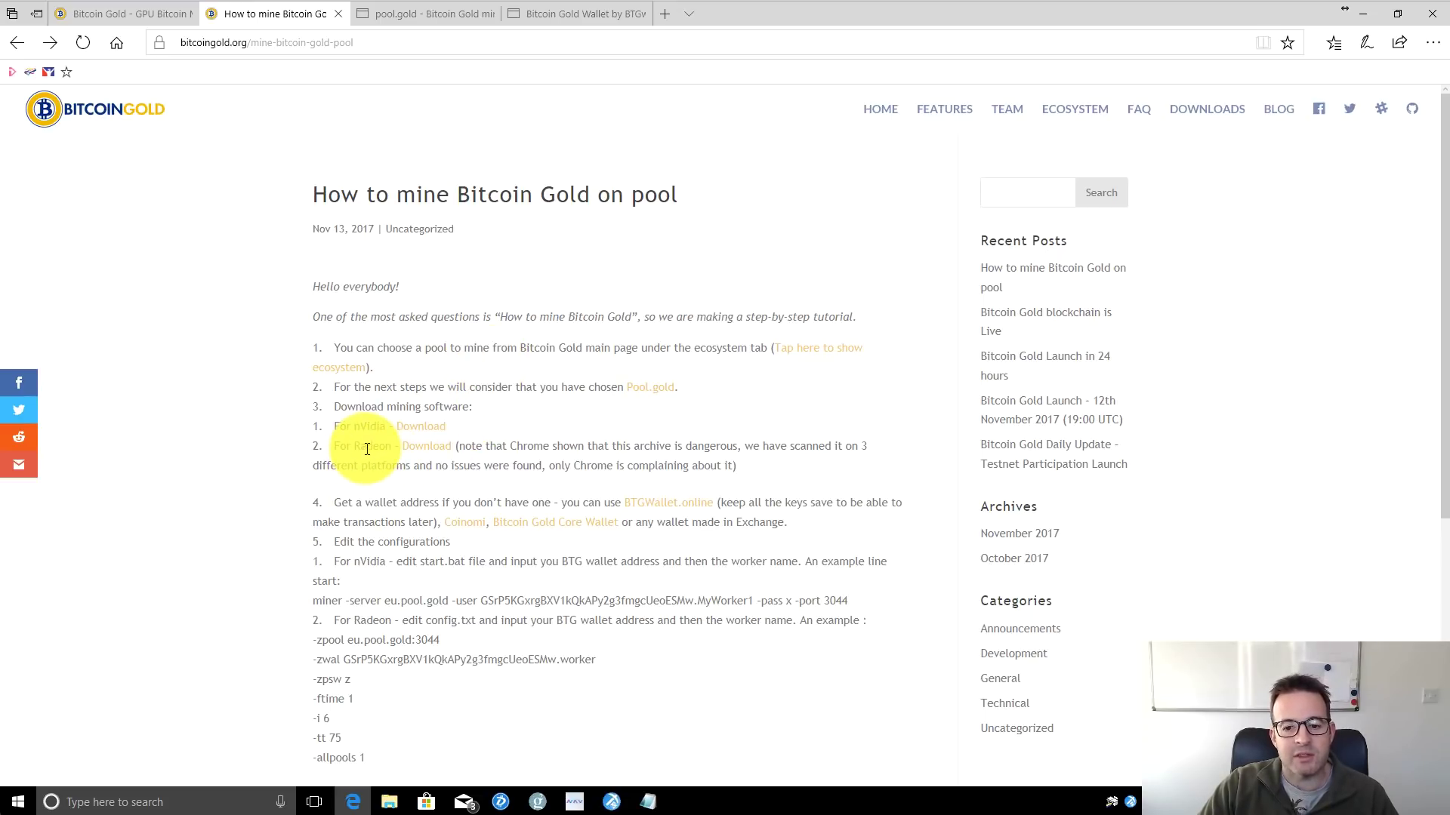
click(426, 451)
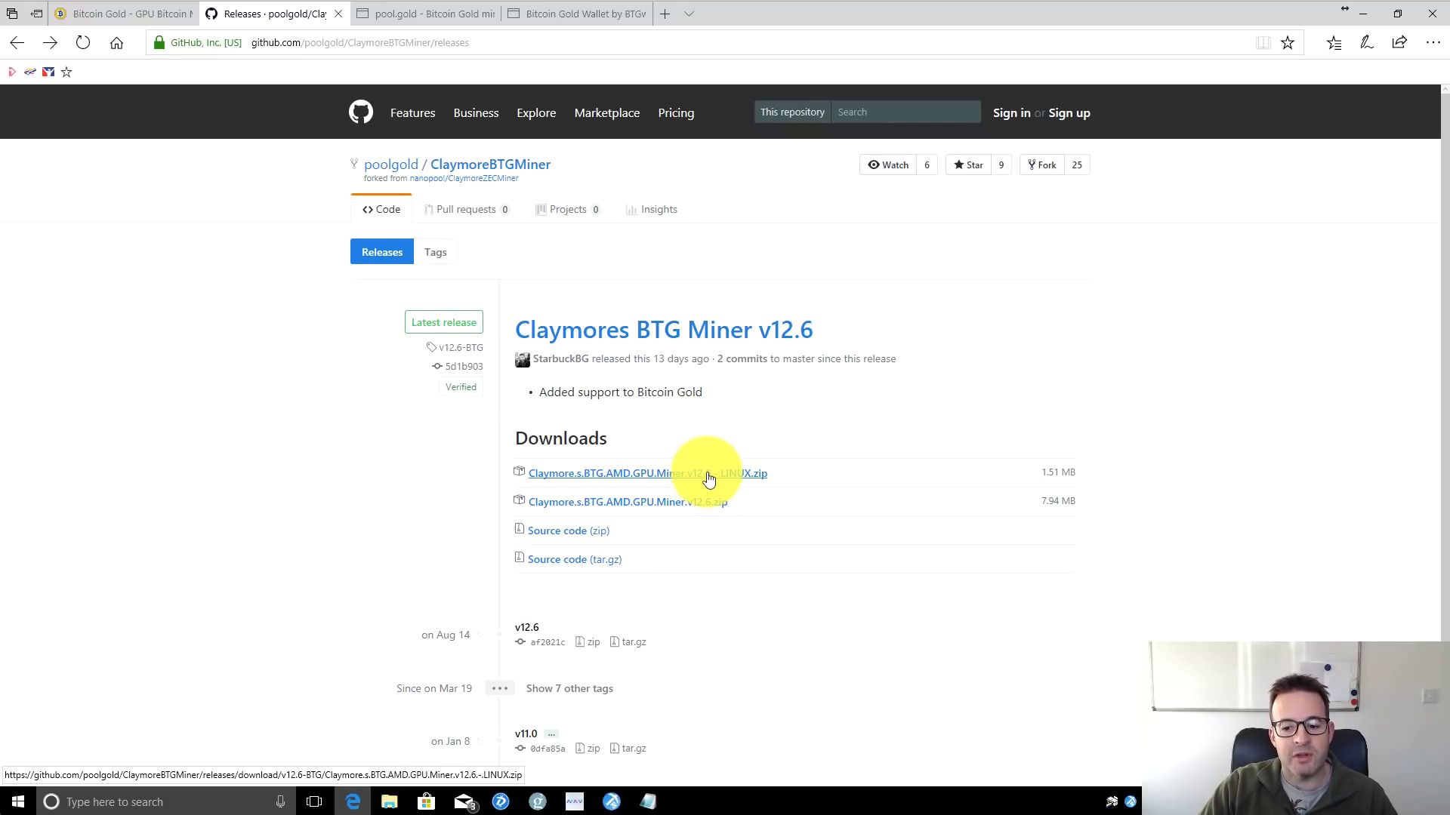
Switch to File Explorer, extract Claymore.s.BTG.AMD.GPU.Miner.v12.6.zip from Downloads to its default folder, and check the extracted __MACOSX folder.
click(389, 802)
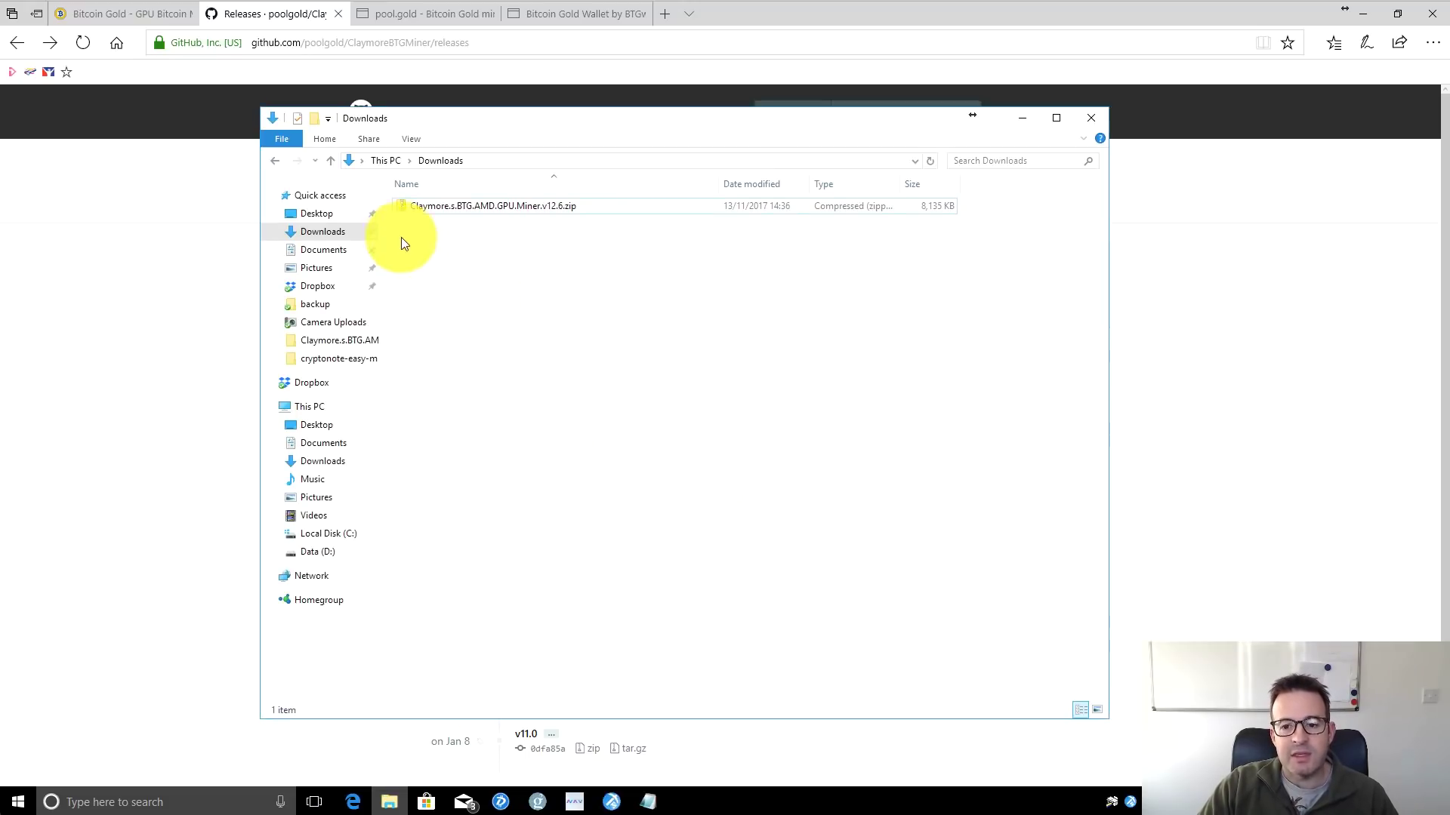
right_click(456, 205)
click(499, 252)
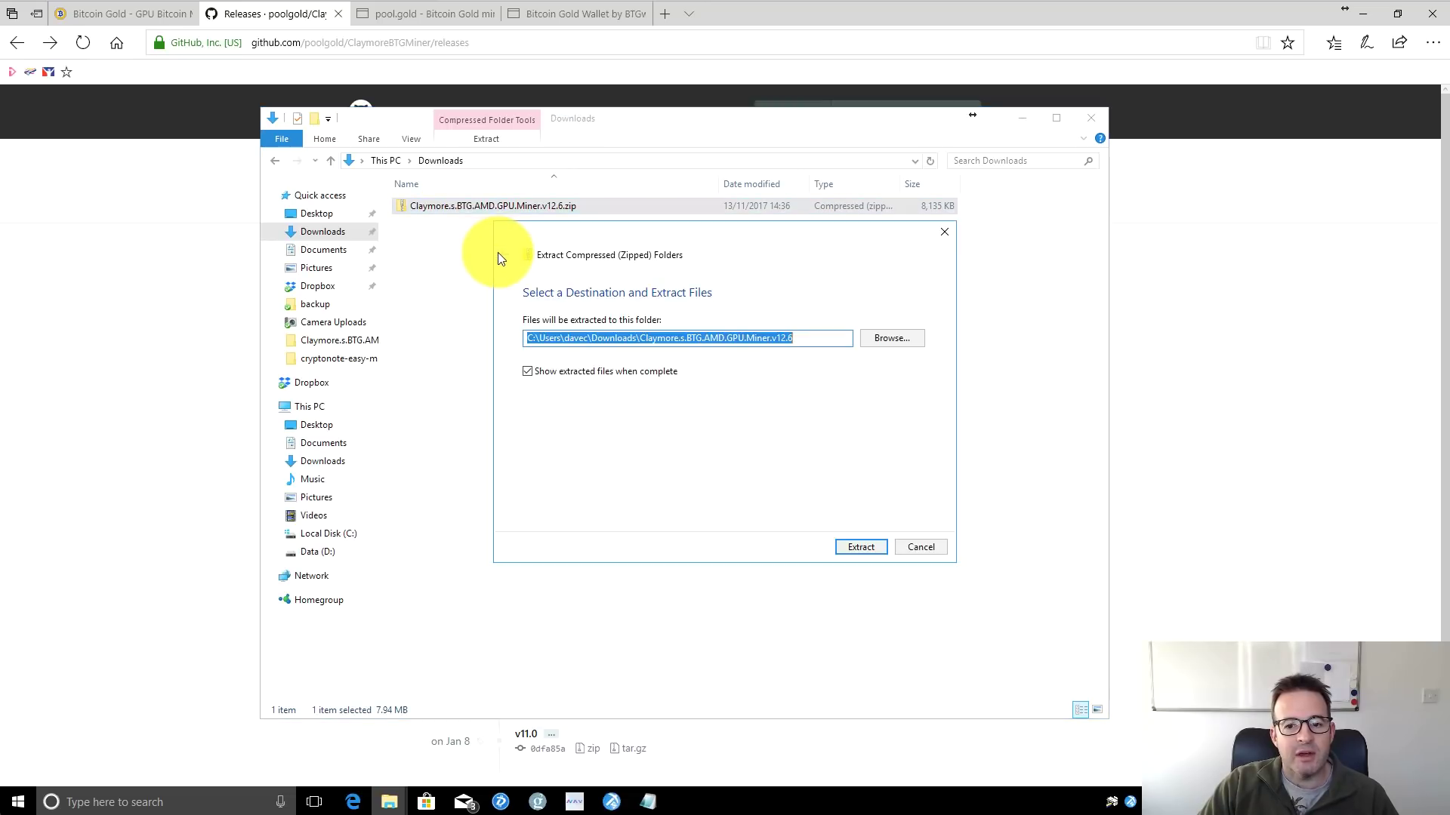
click(863, 546)
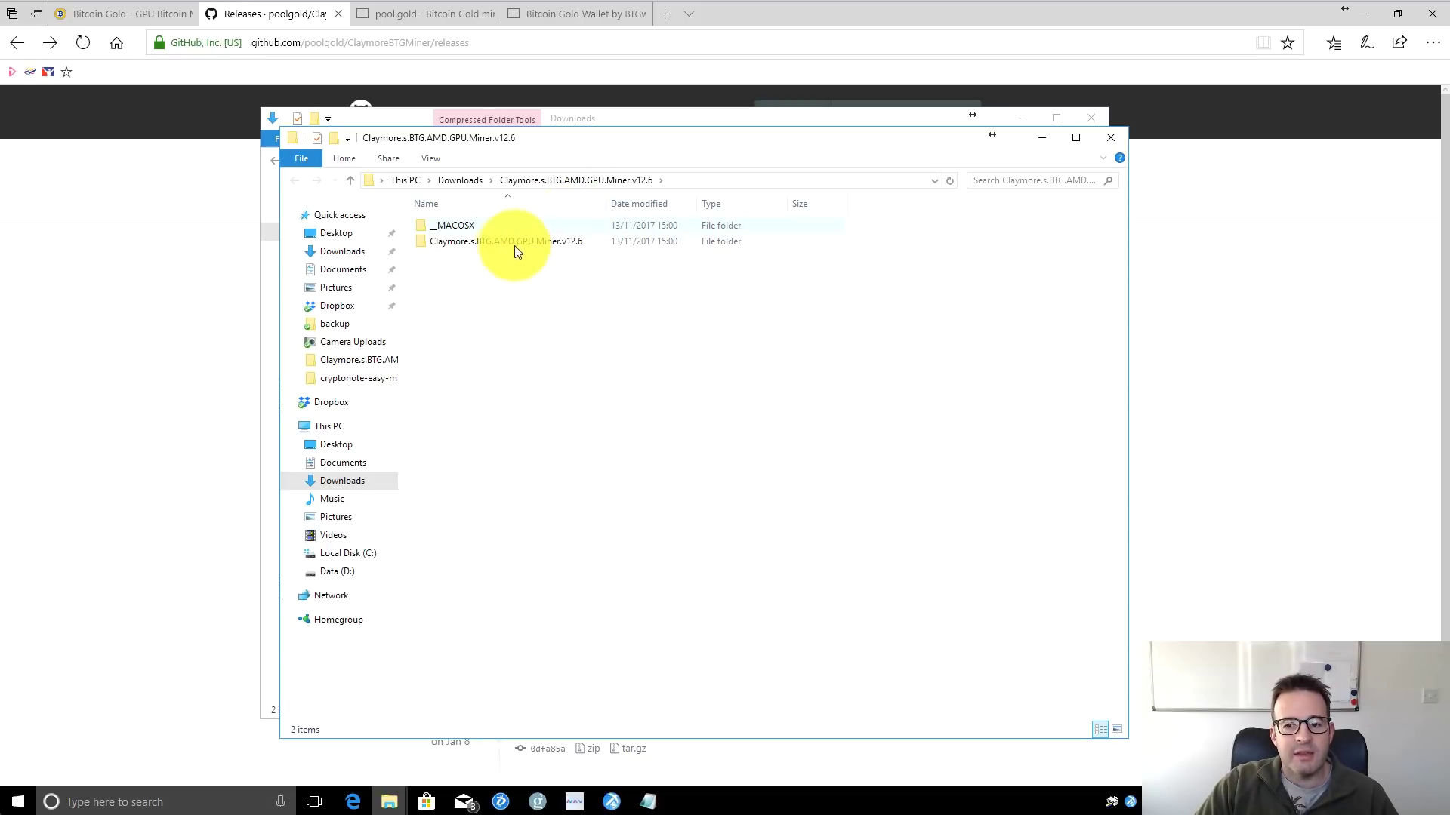
double_click(447, 225)
click(293, 181)
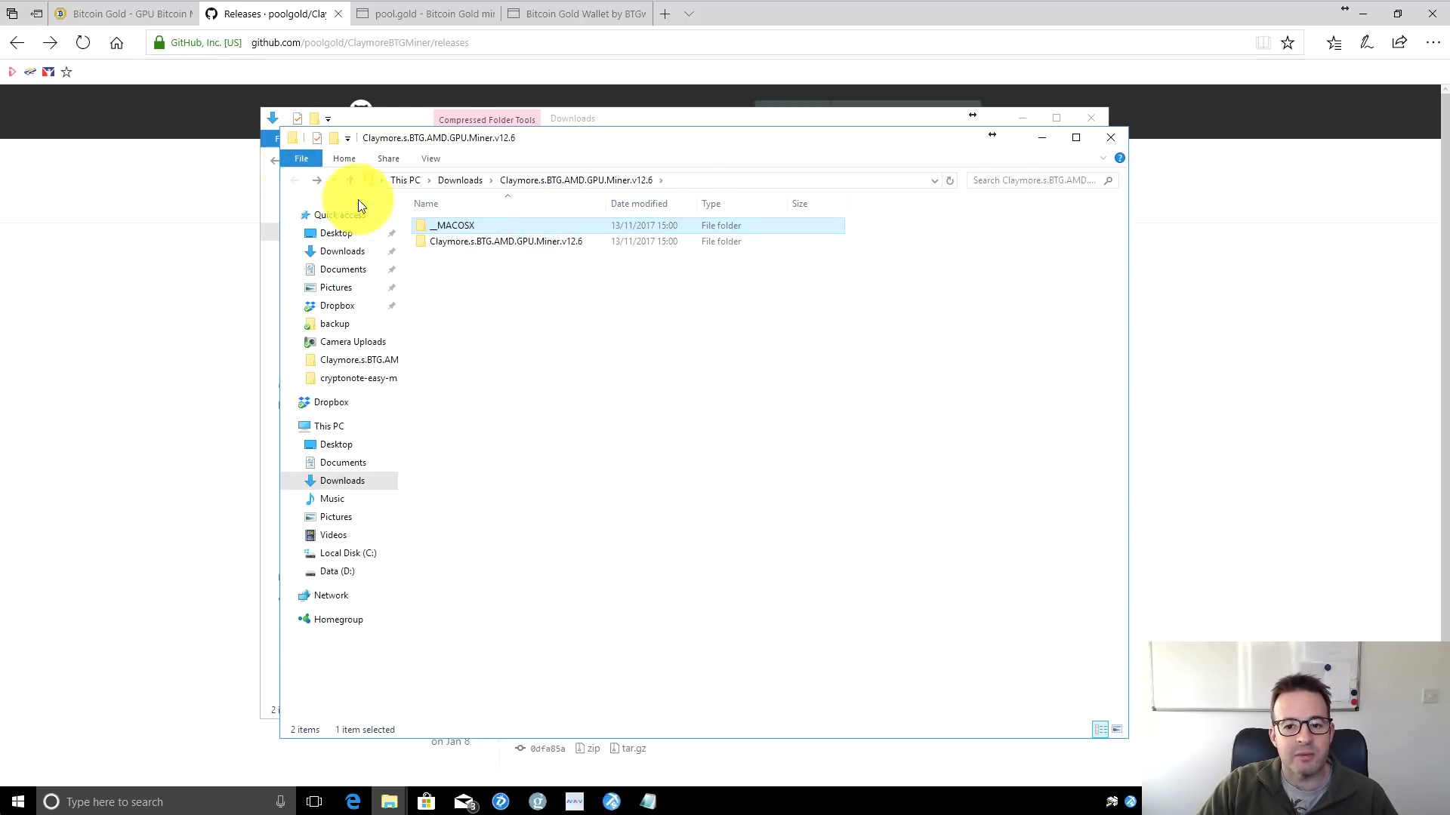
Close the extracted miner and Downloads folder windows, minimize the browser, and open the Claymore BTG miner folder on the desktop.
click(478, 242)
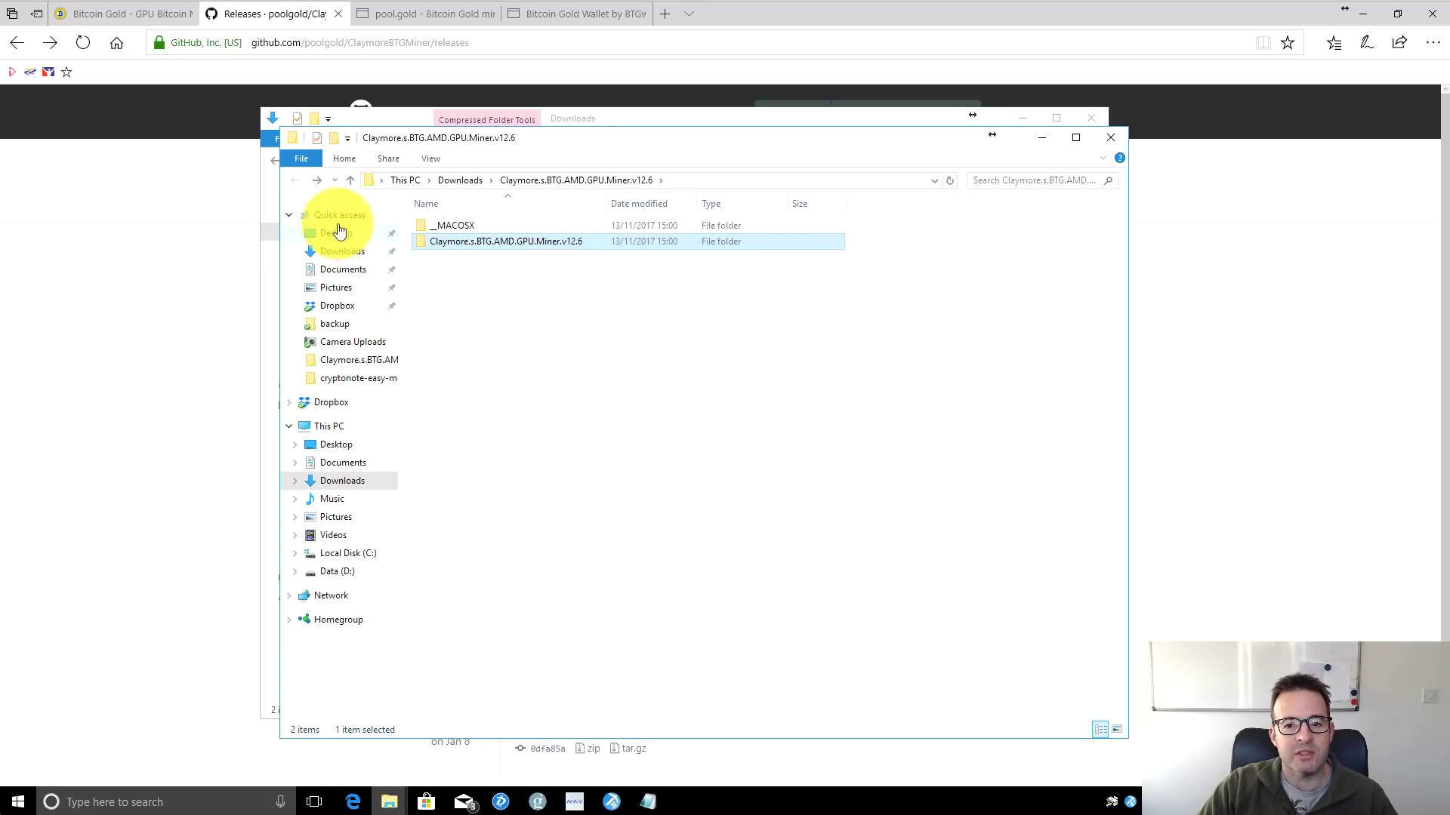
double_click(292, 139)
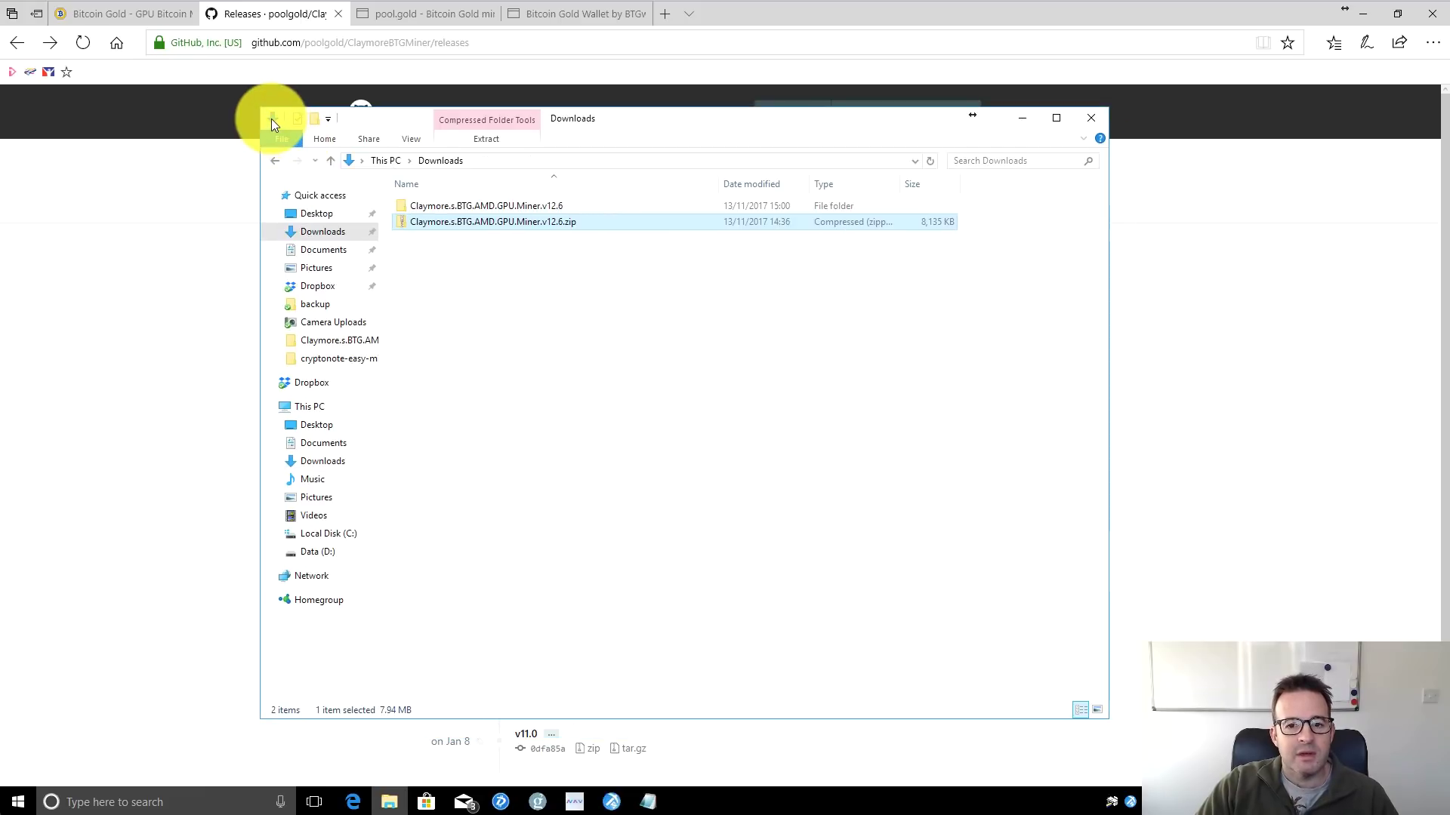
double_click(271, 119)
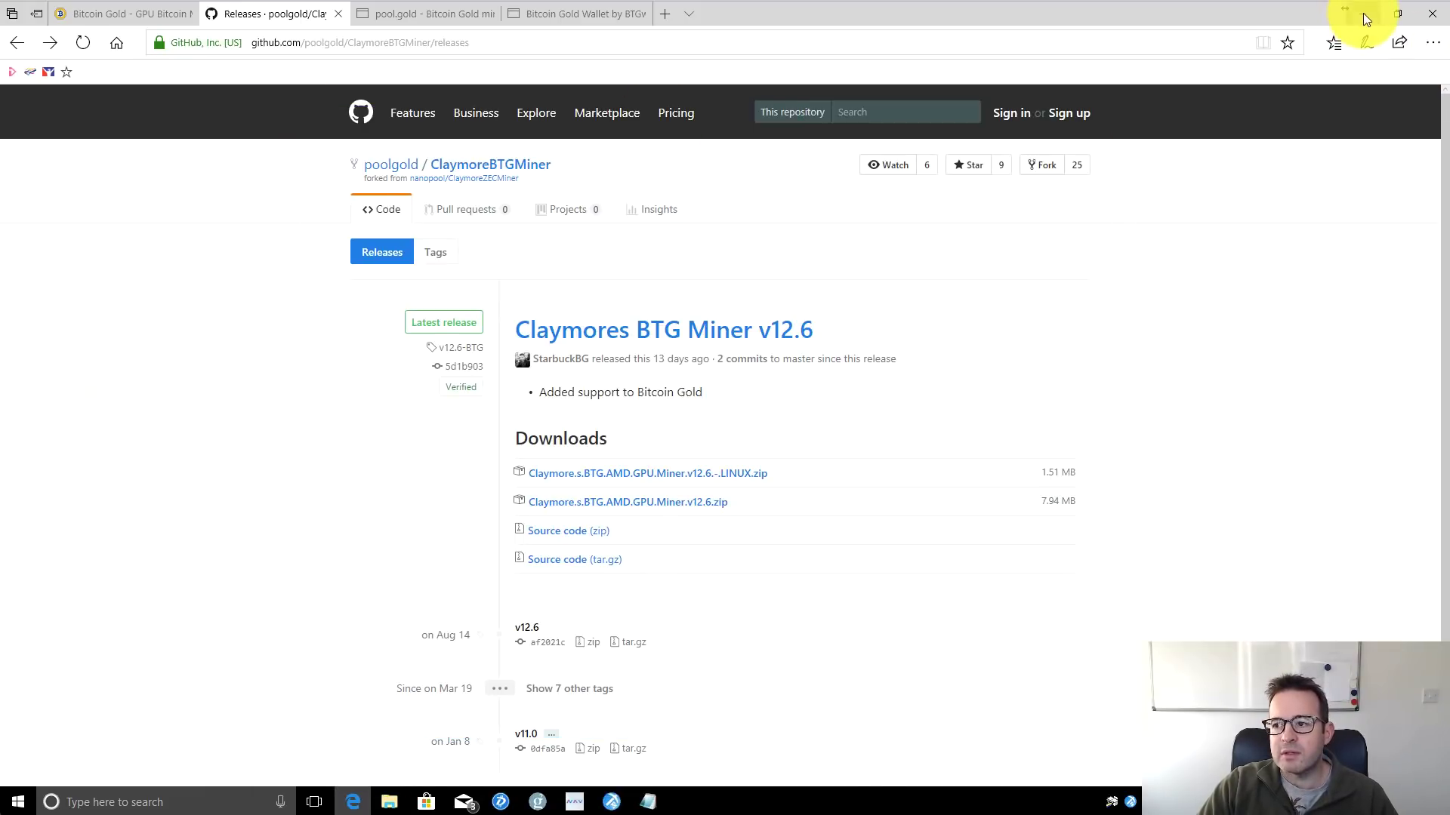
click(1361, 15)
click(88, 646)
double_click(88, 646)
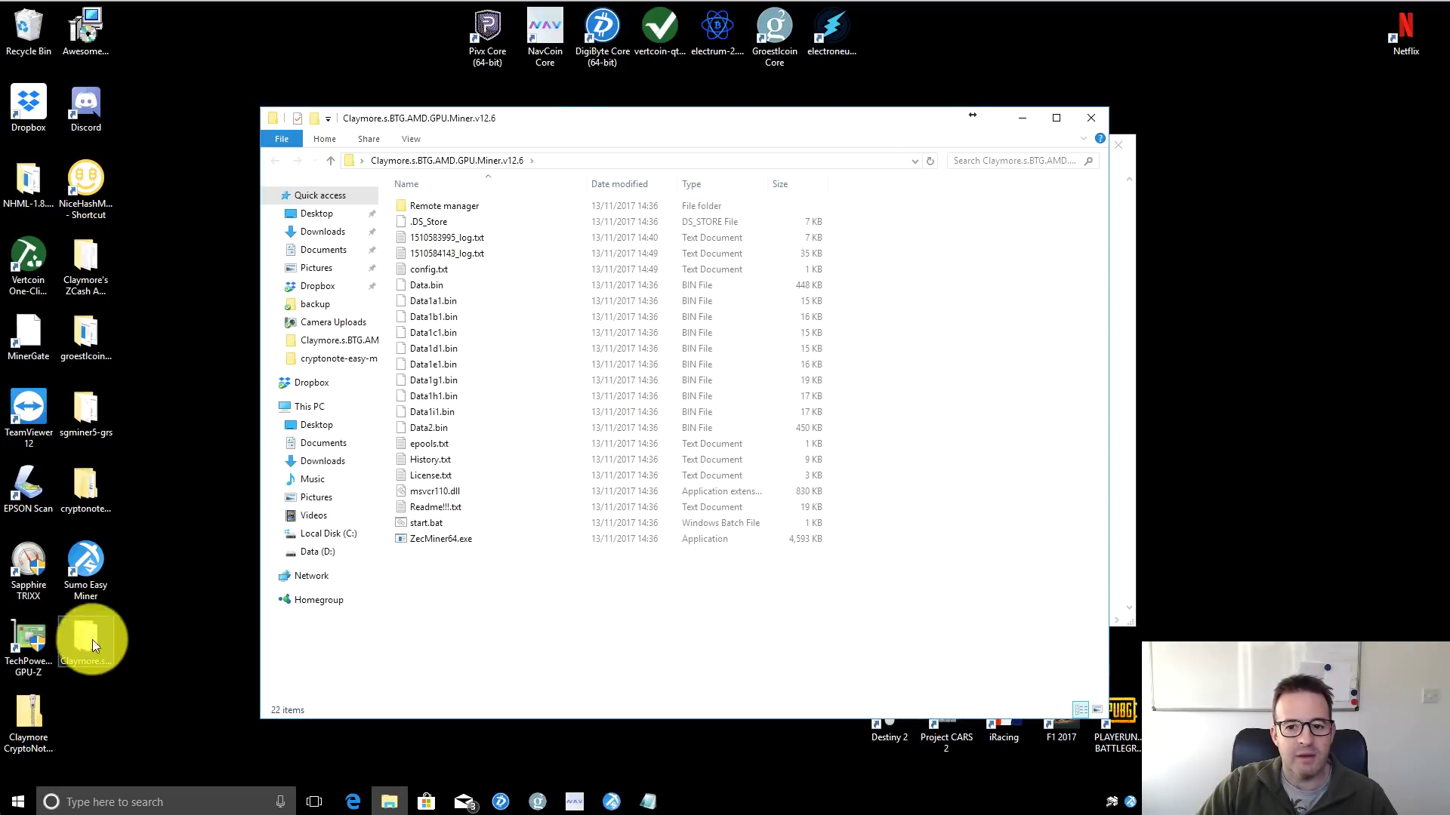
drag(551, 117, 462, 63)
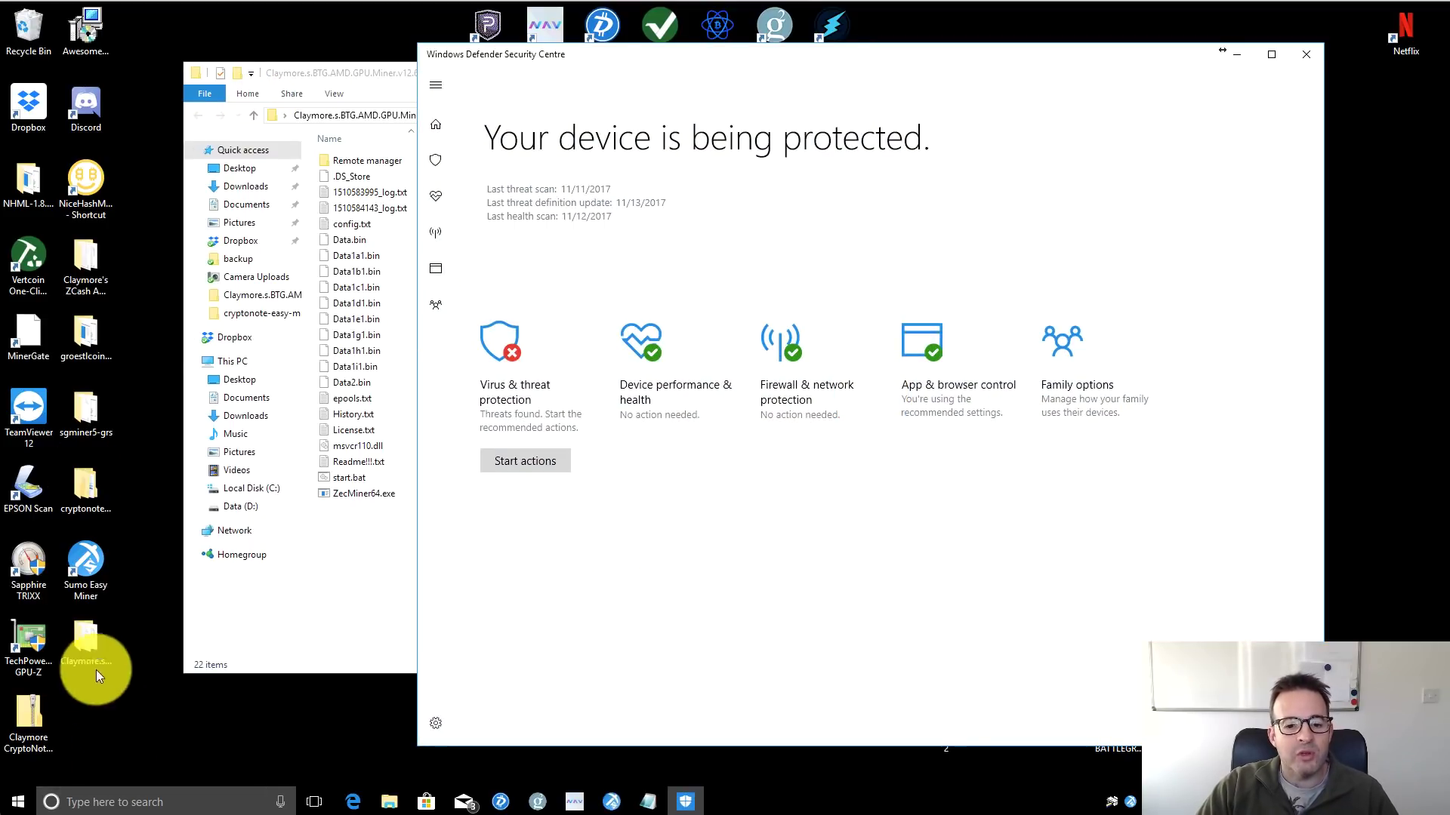
In Windows Defender Security Centre, open the antivirus exclusions list through the virus and threat protection settings.
click(436, 725)
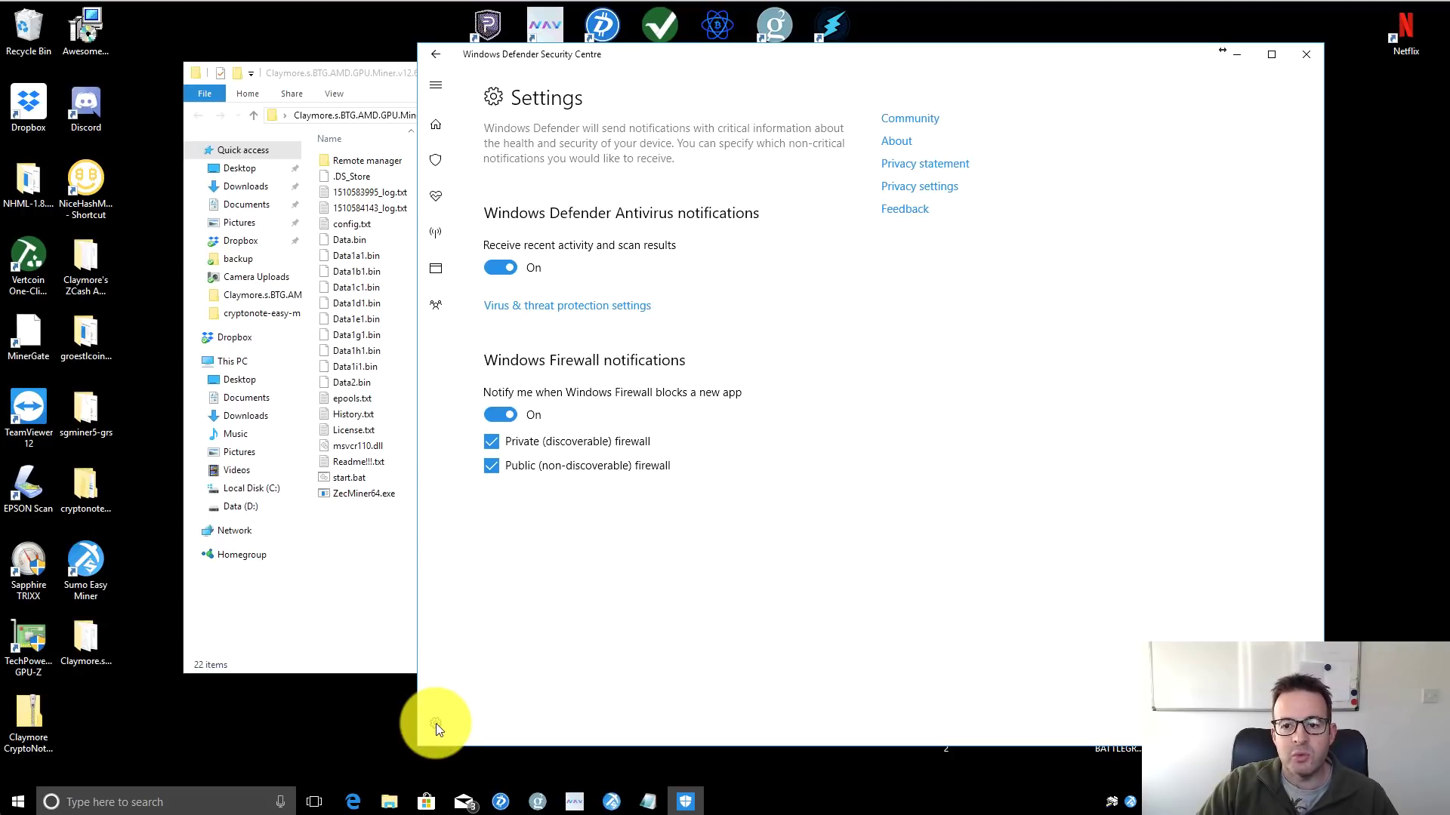
click(579, 309)
scroll(725, 438, down, 4)
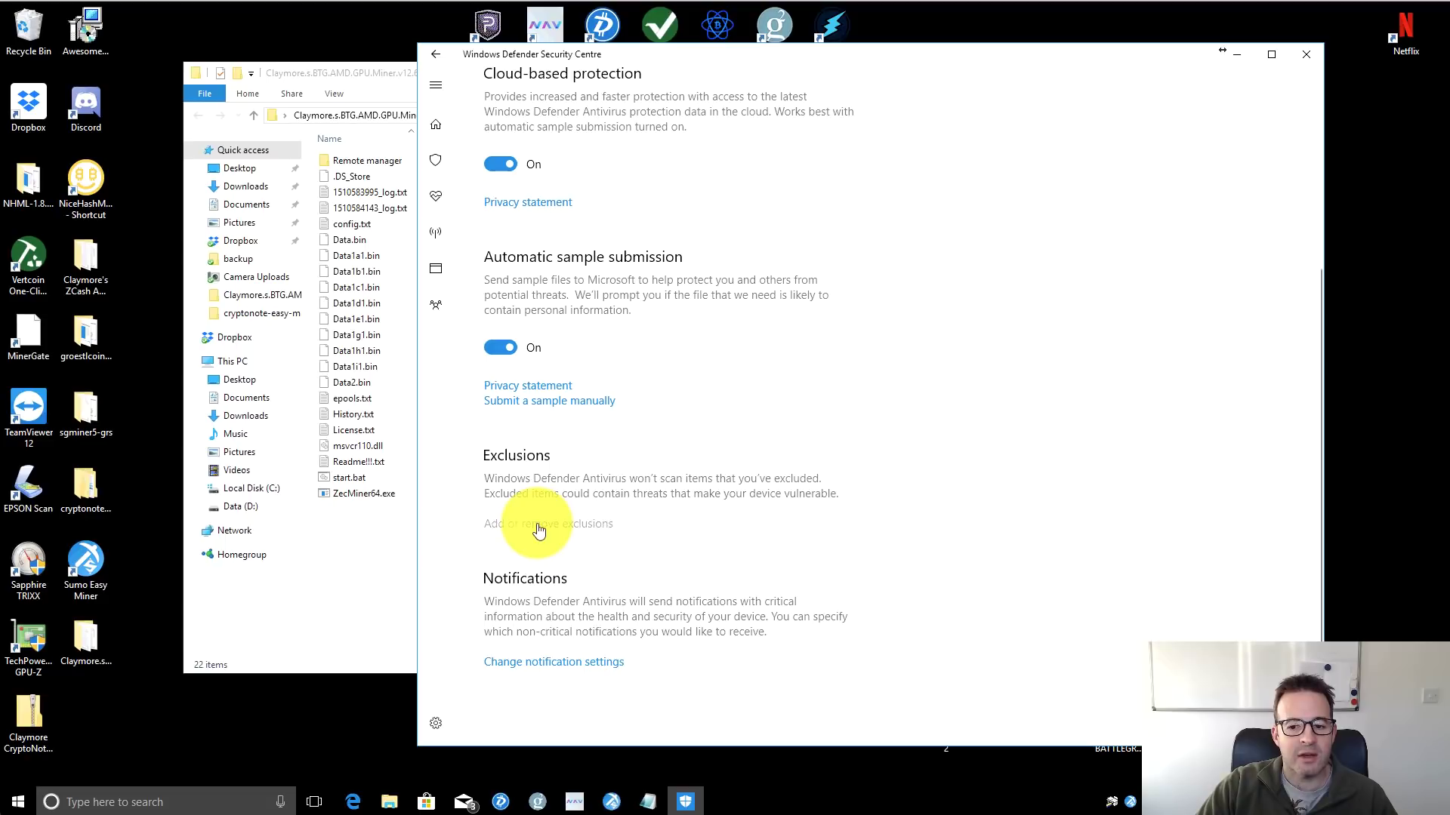
click(551, 528)
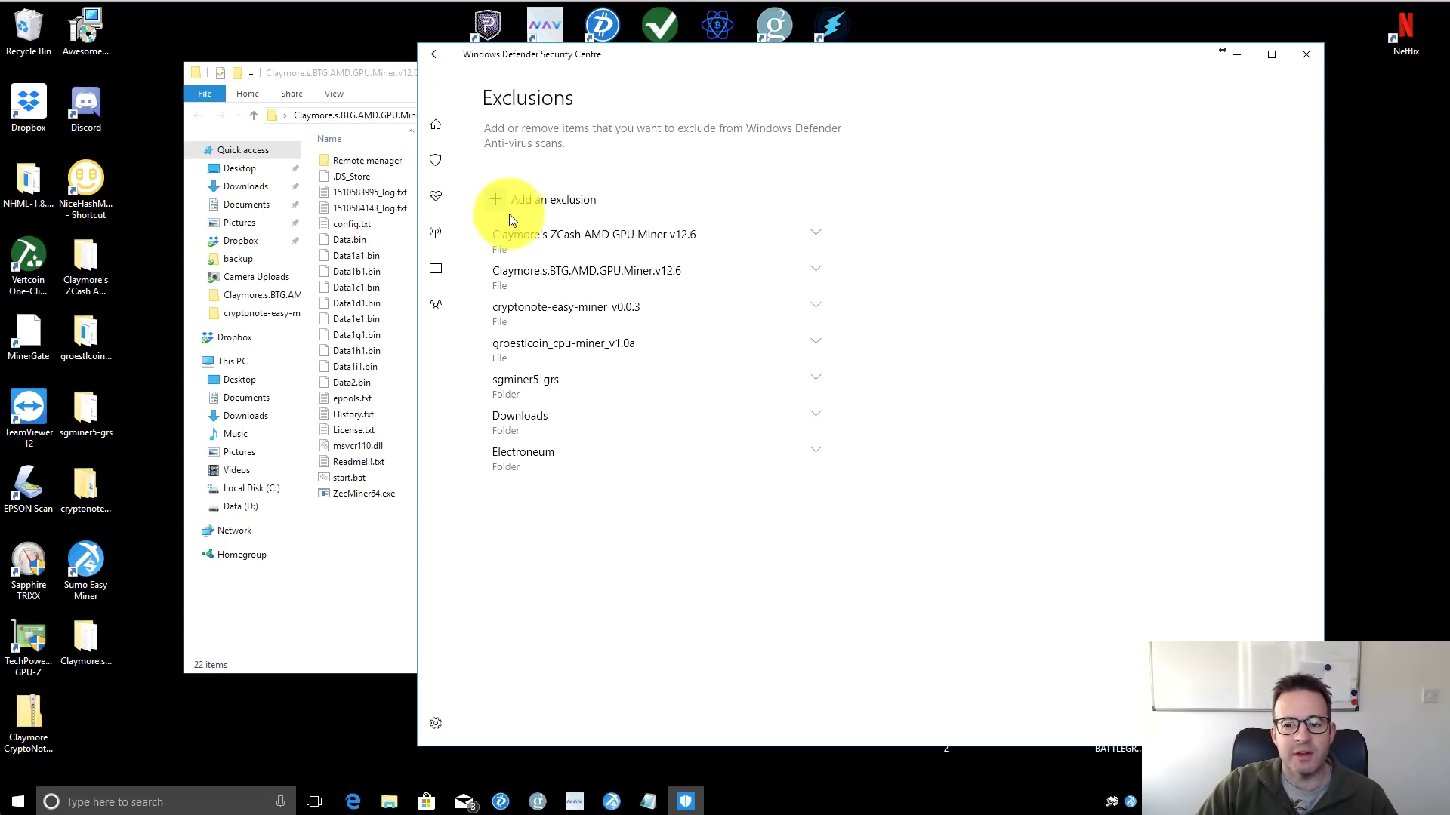
Add the desktop folder Claymore.s.BTG.AMD.GPU.Miner.v12.6 as a folder exclusion, allow the change, and close Windows Defender Security Centre.
click(493, 197)
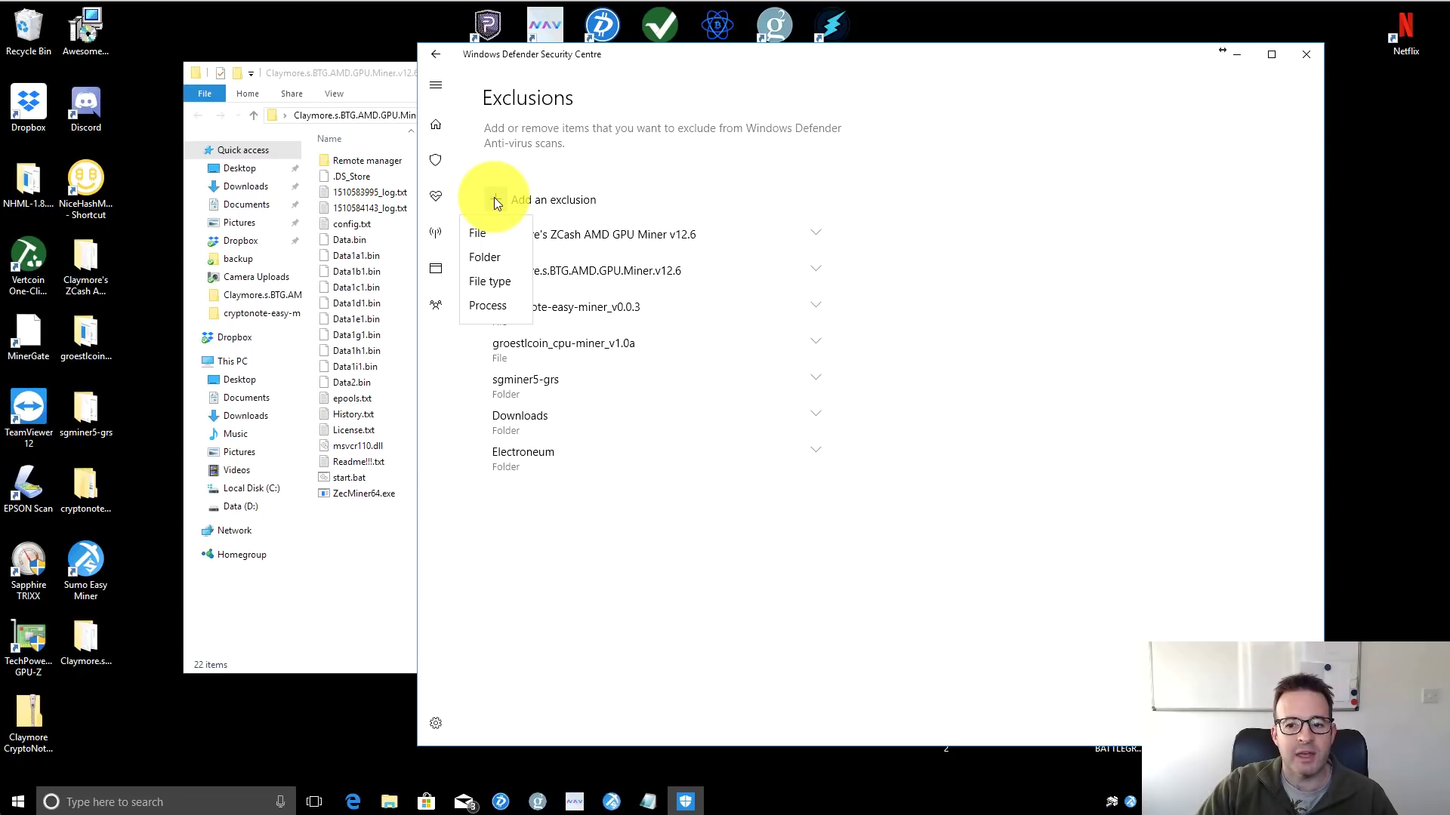
click(484, 256)
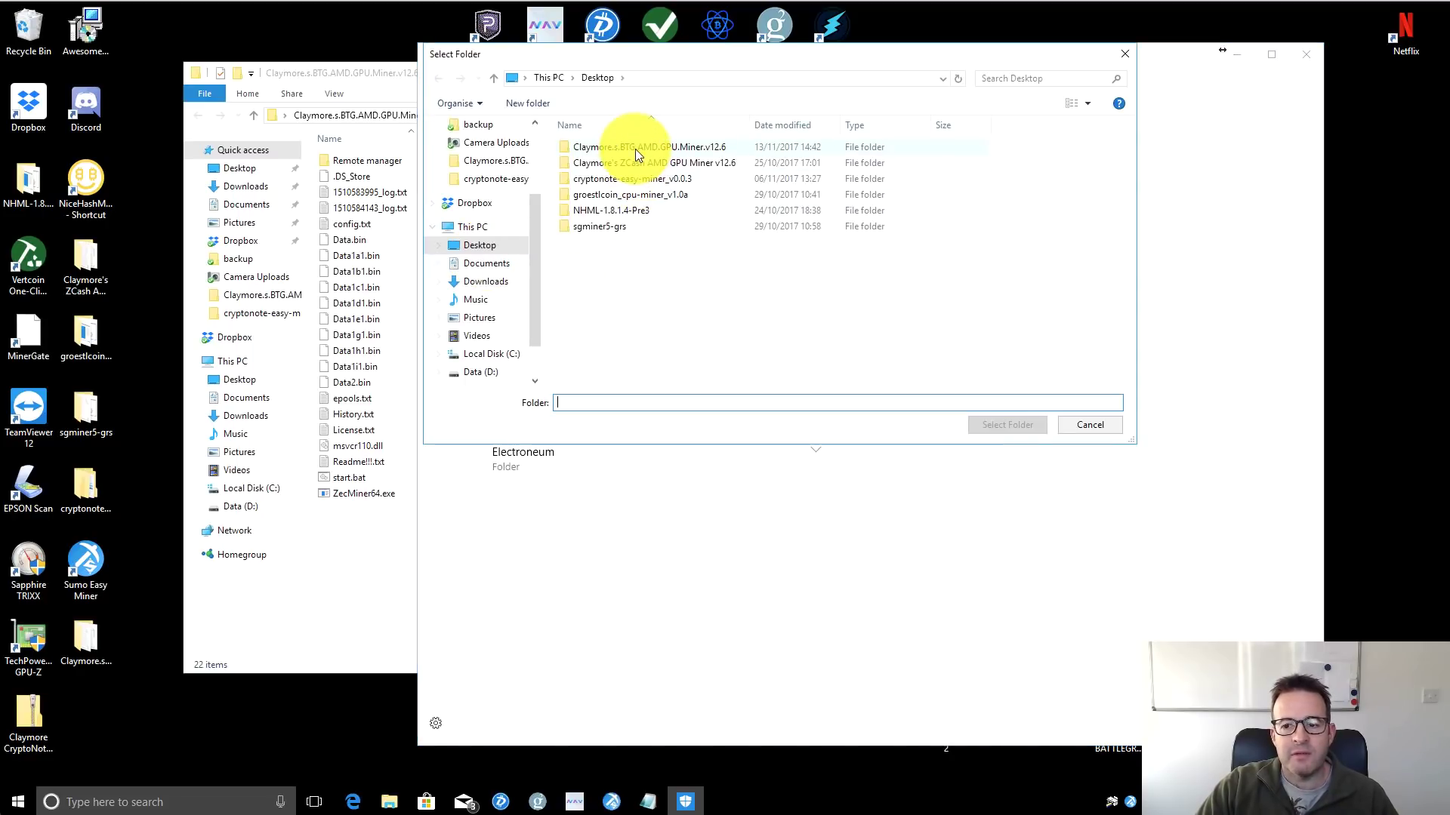
click(627, 147)
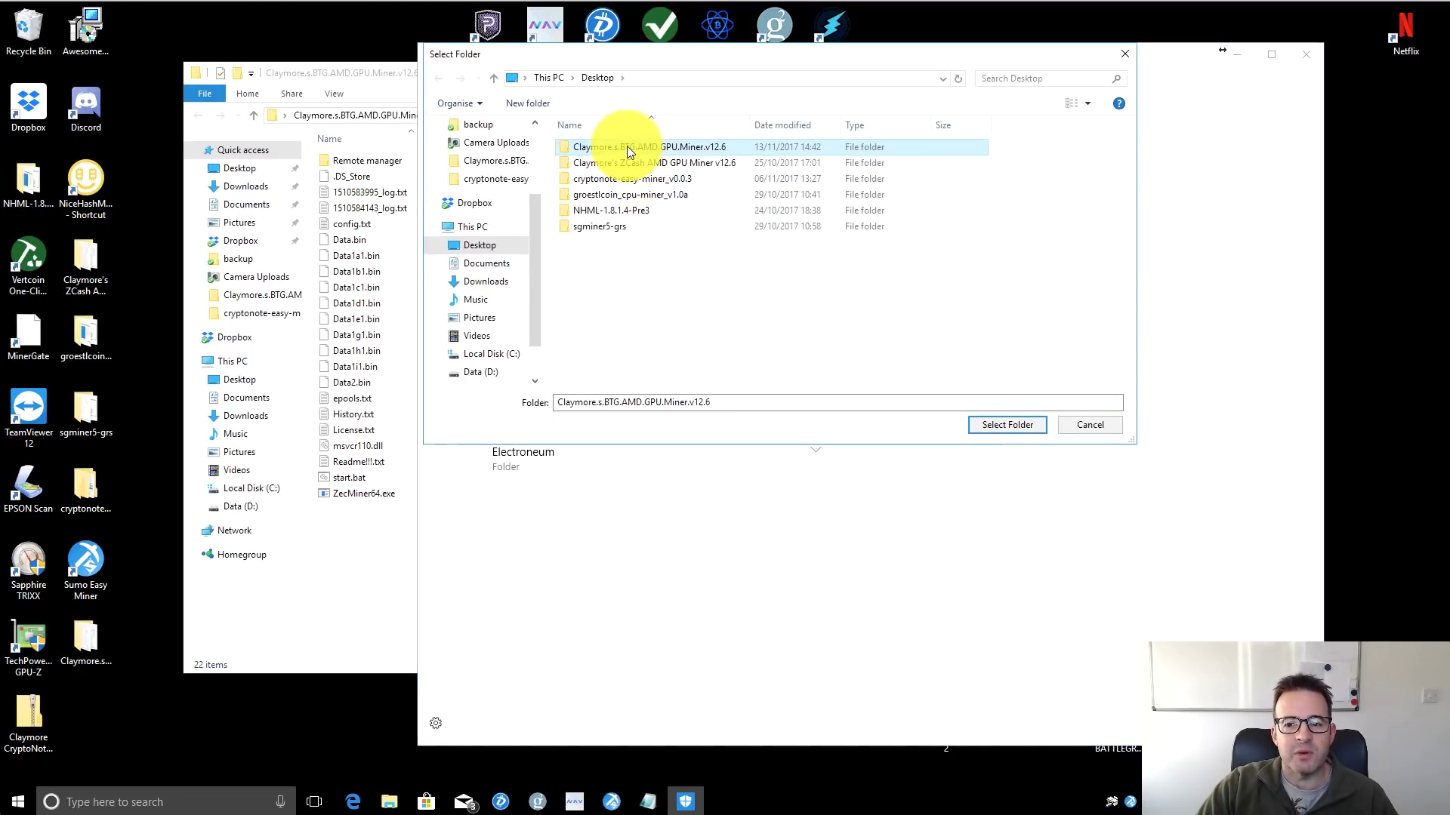
click(1009, 425)
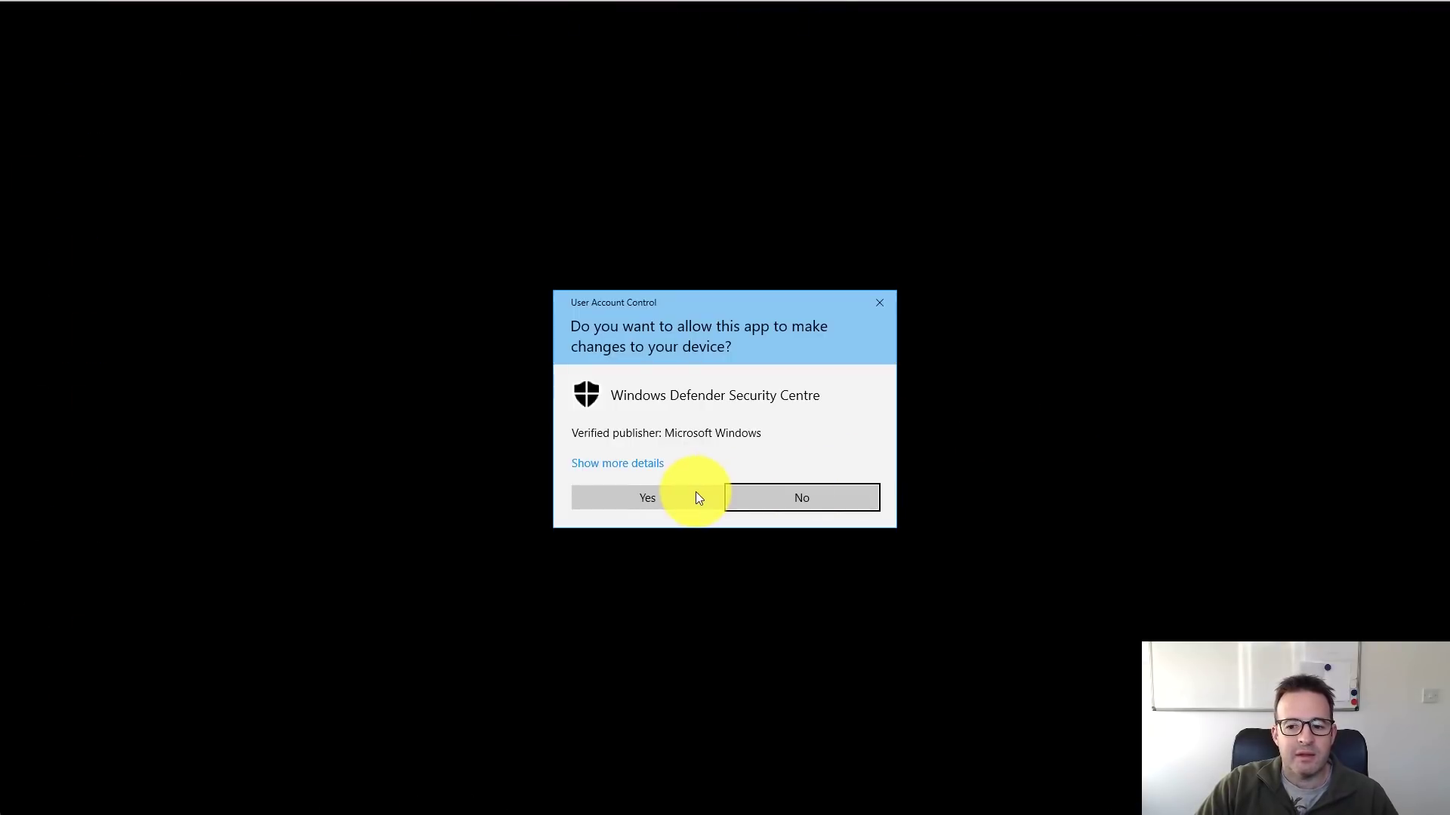
click(695, 492)
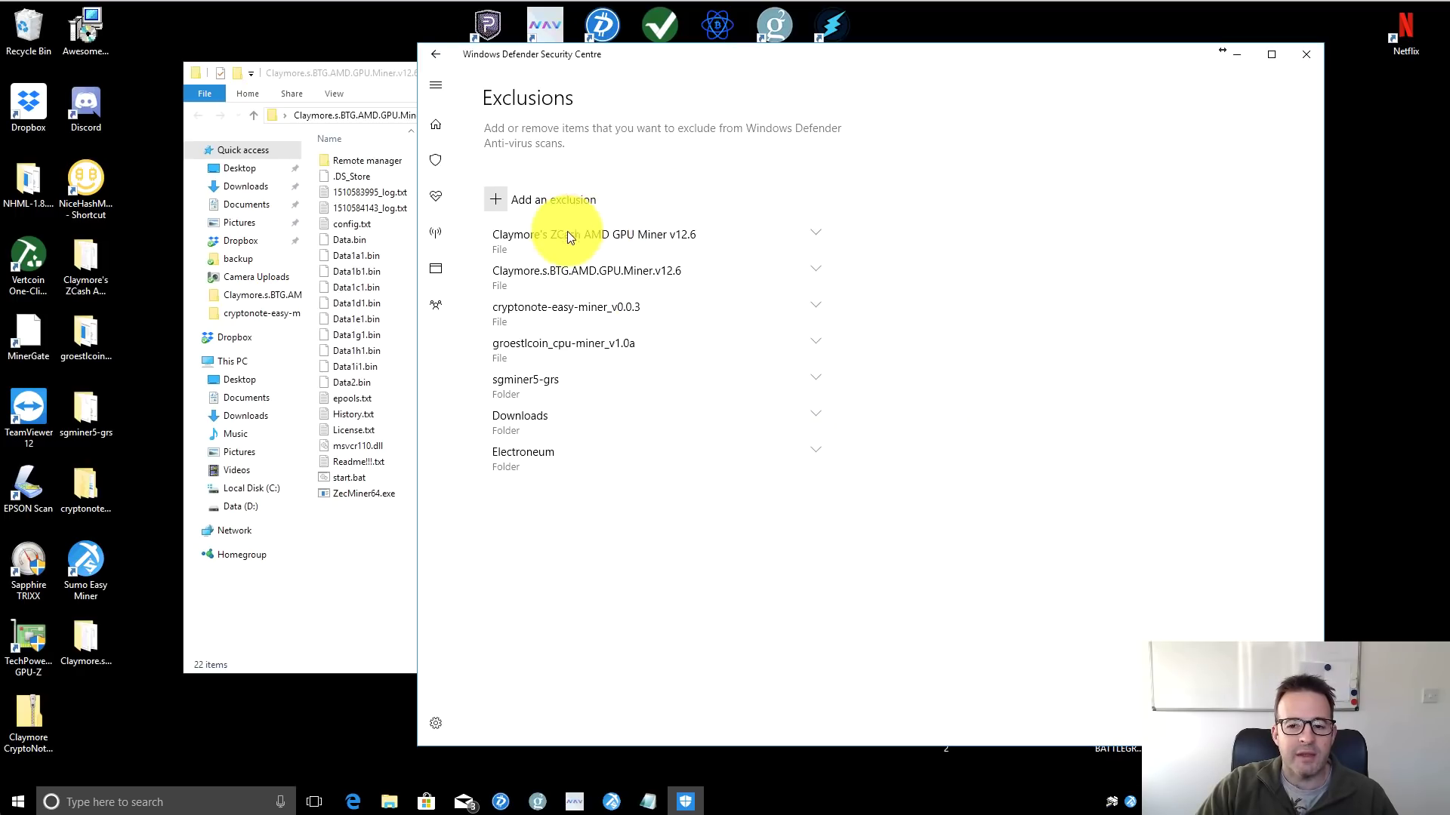
click(1305, 55)
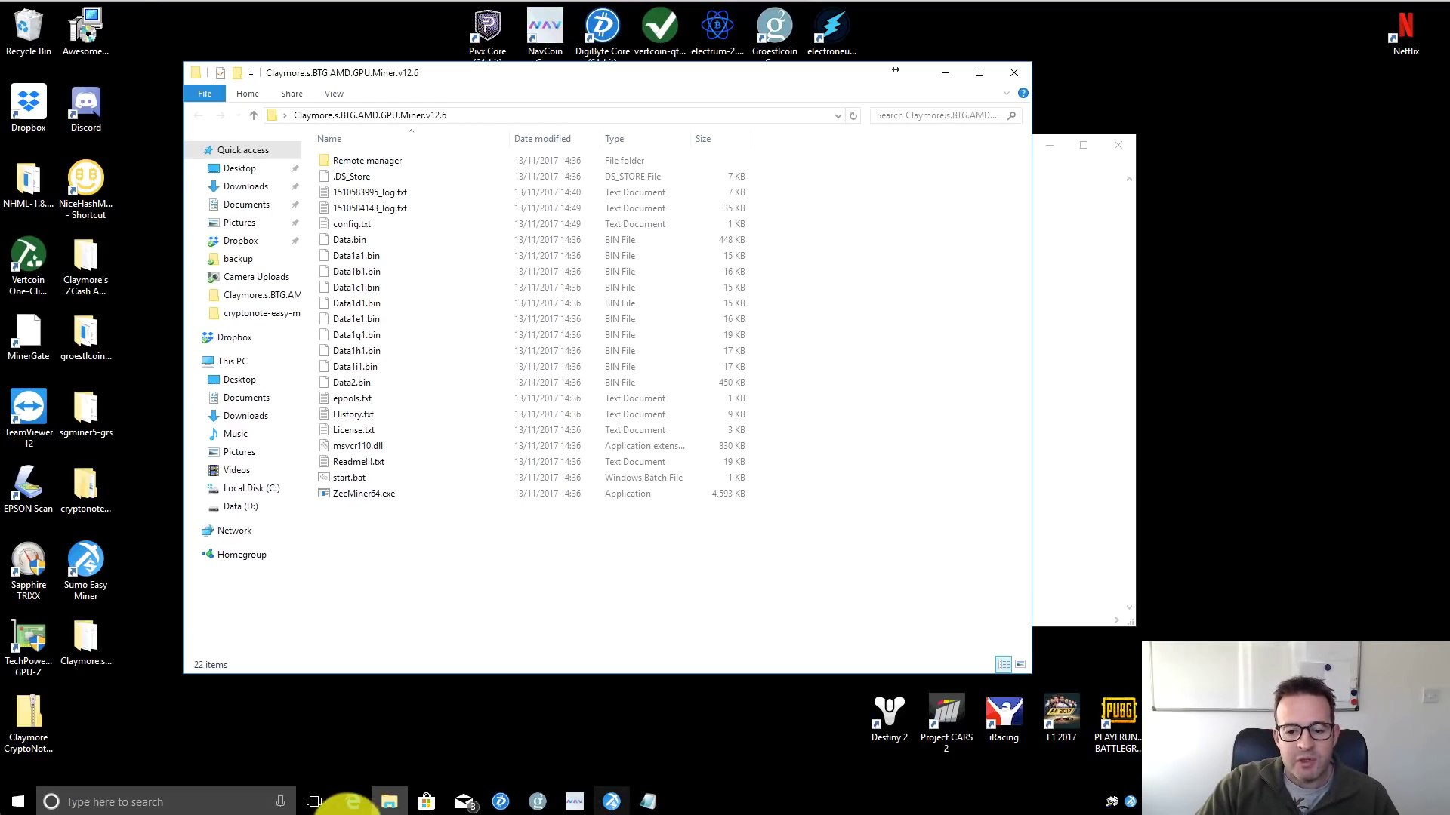
Return to the Bitcoin Gold pool mining guide in the browser and check its Radeon configuration instructions against the miner folder's files.
click(361, 805)
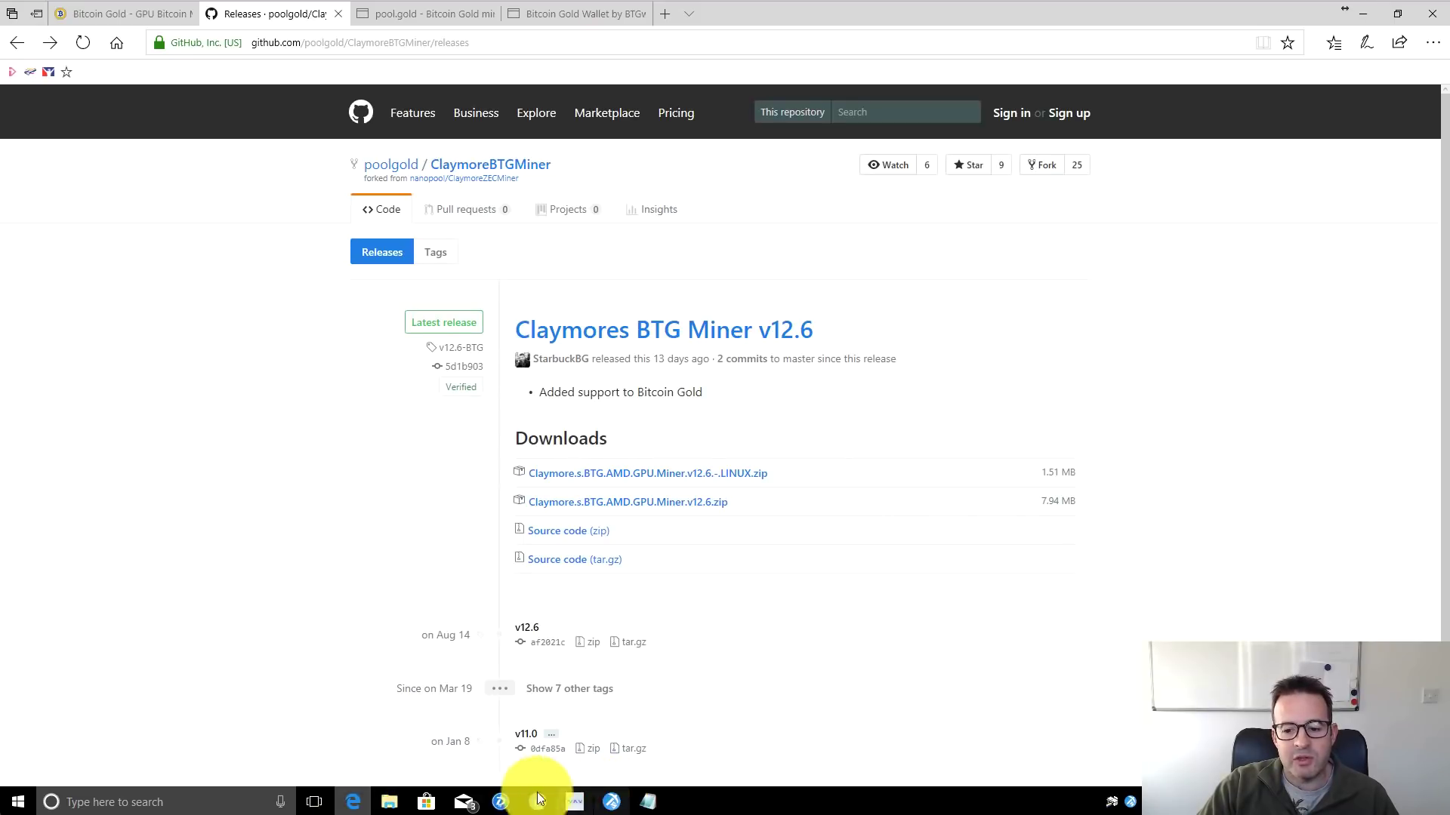
click(389, 802)
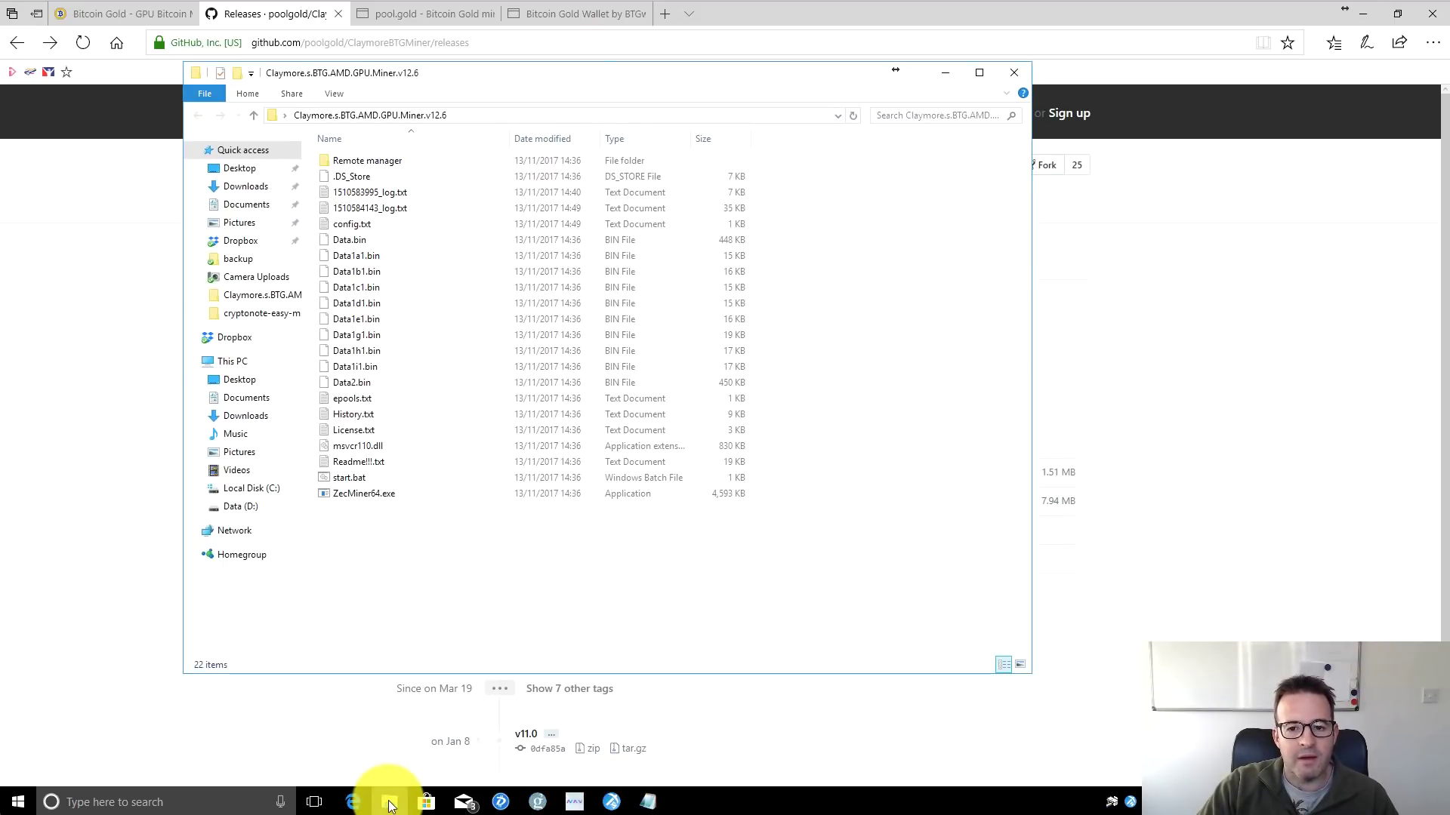
drag(491, 72, 592, 93)
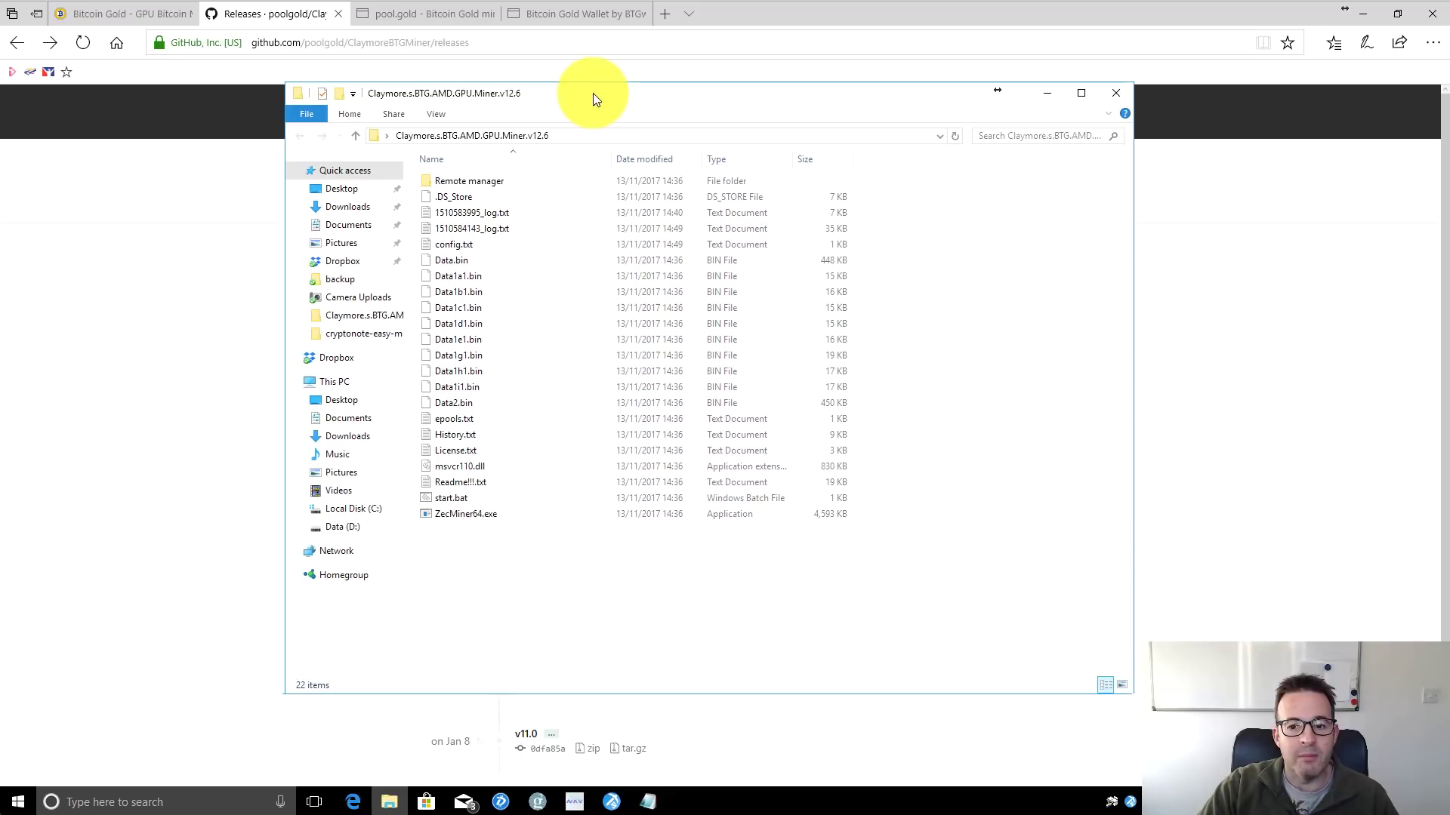
click(188, 355)
click(14, 44)
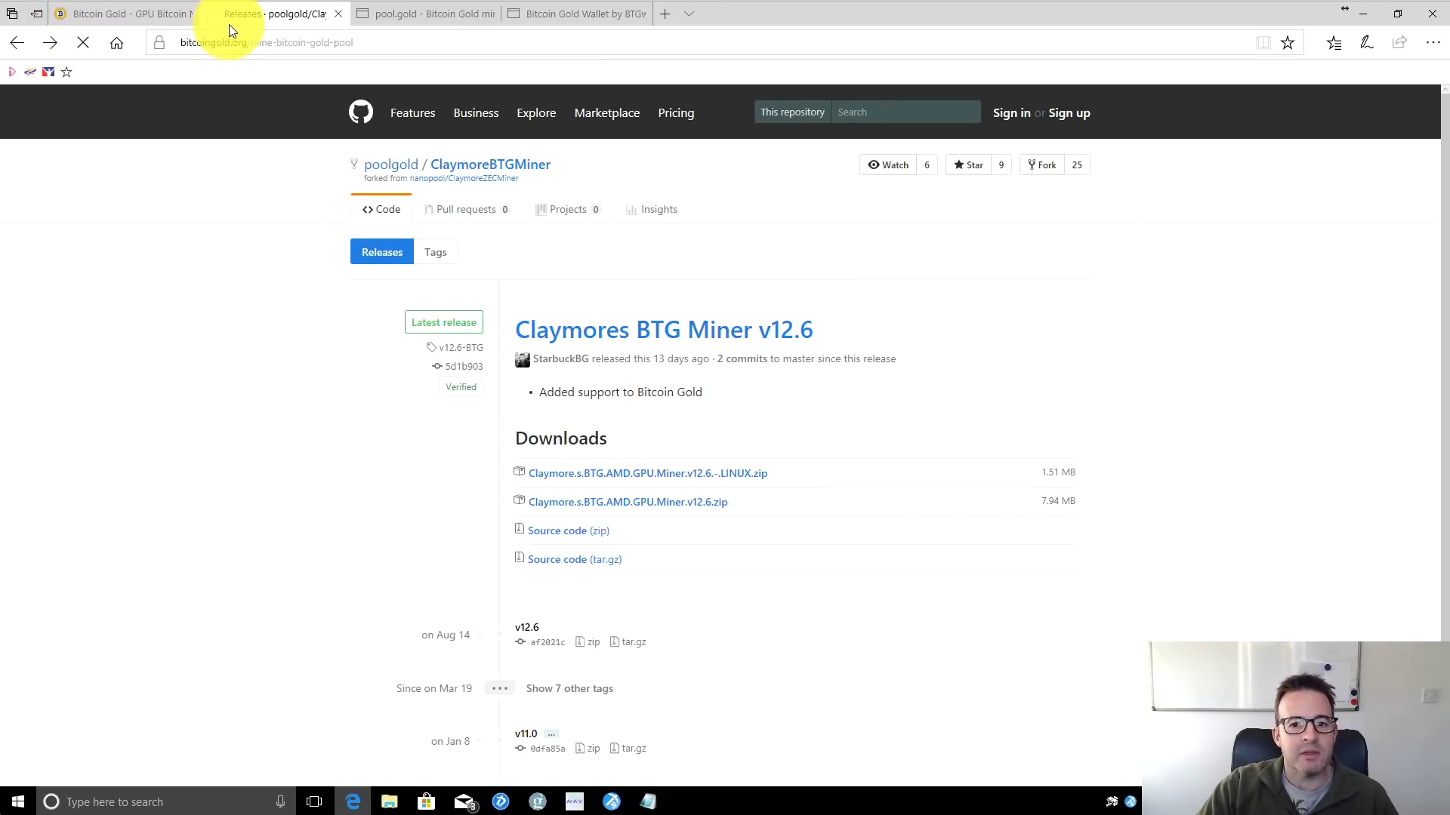
scroll(510, 362, down, 3)
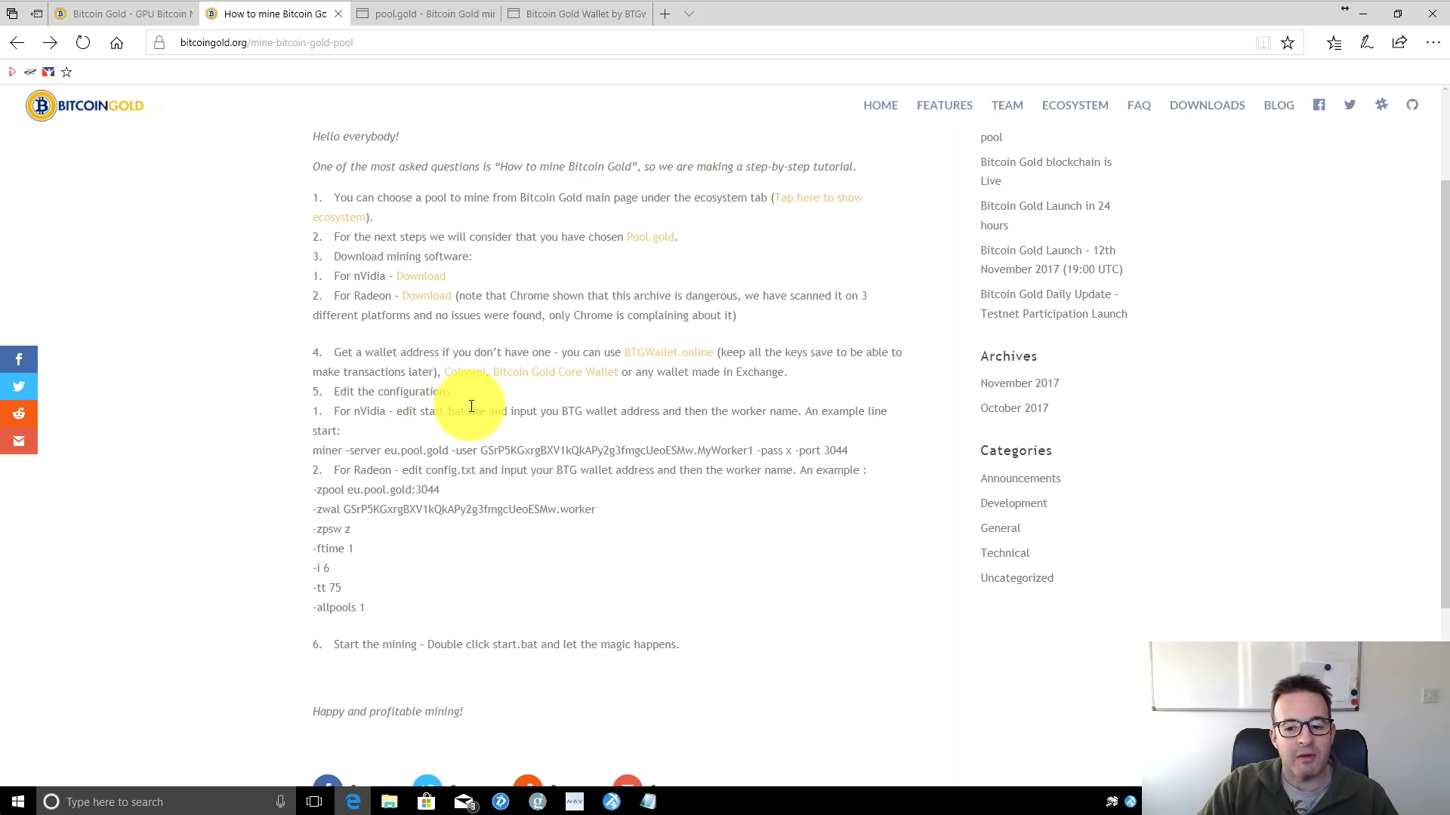
click(389, 803)
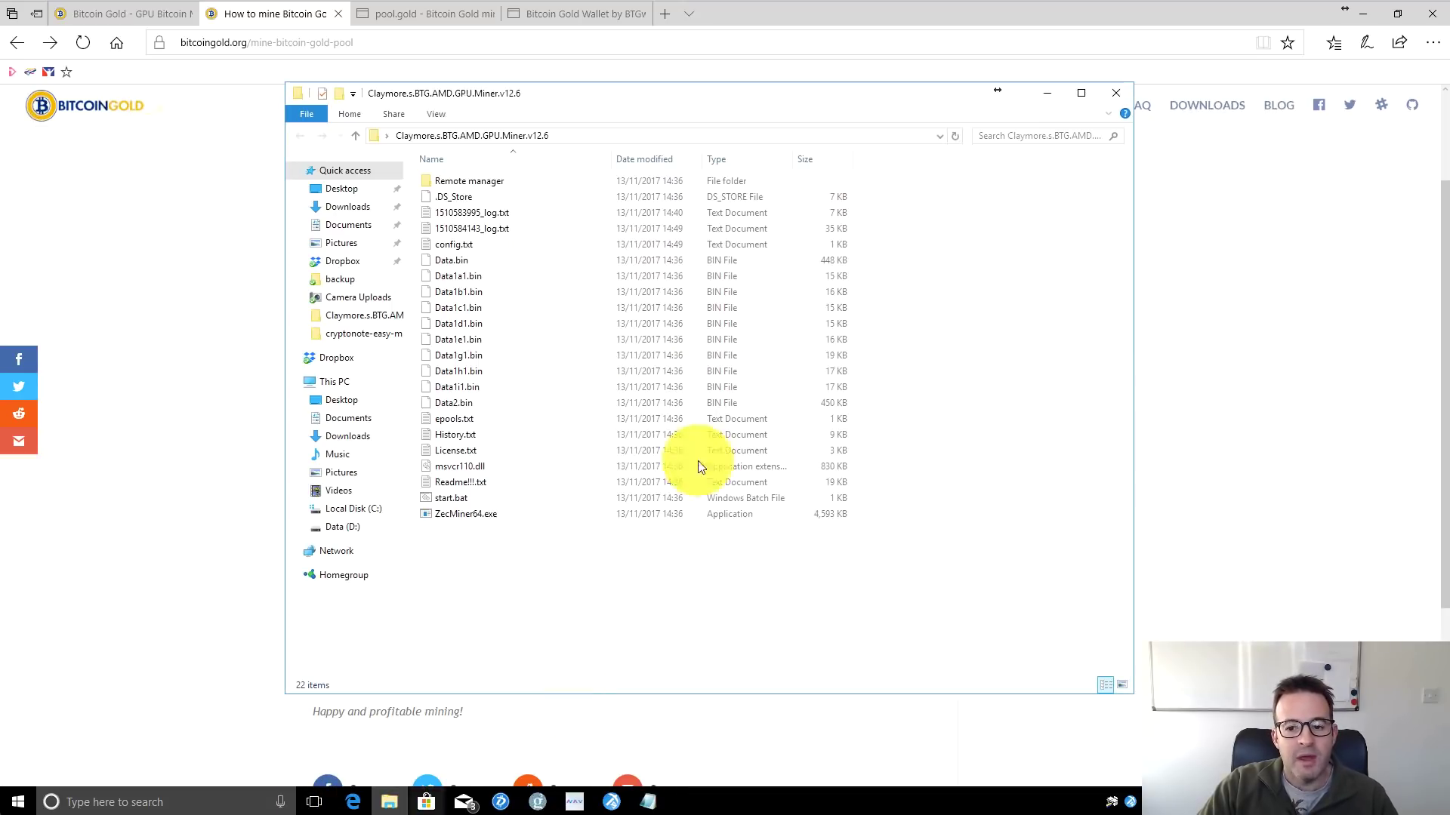
click(206, 296)
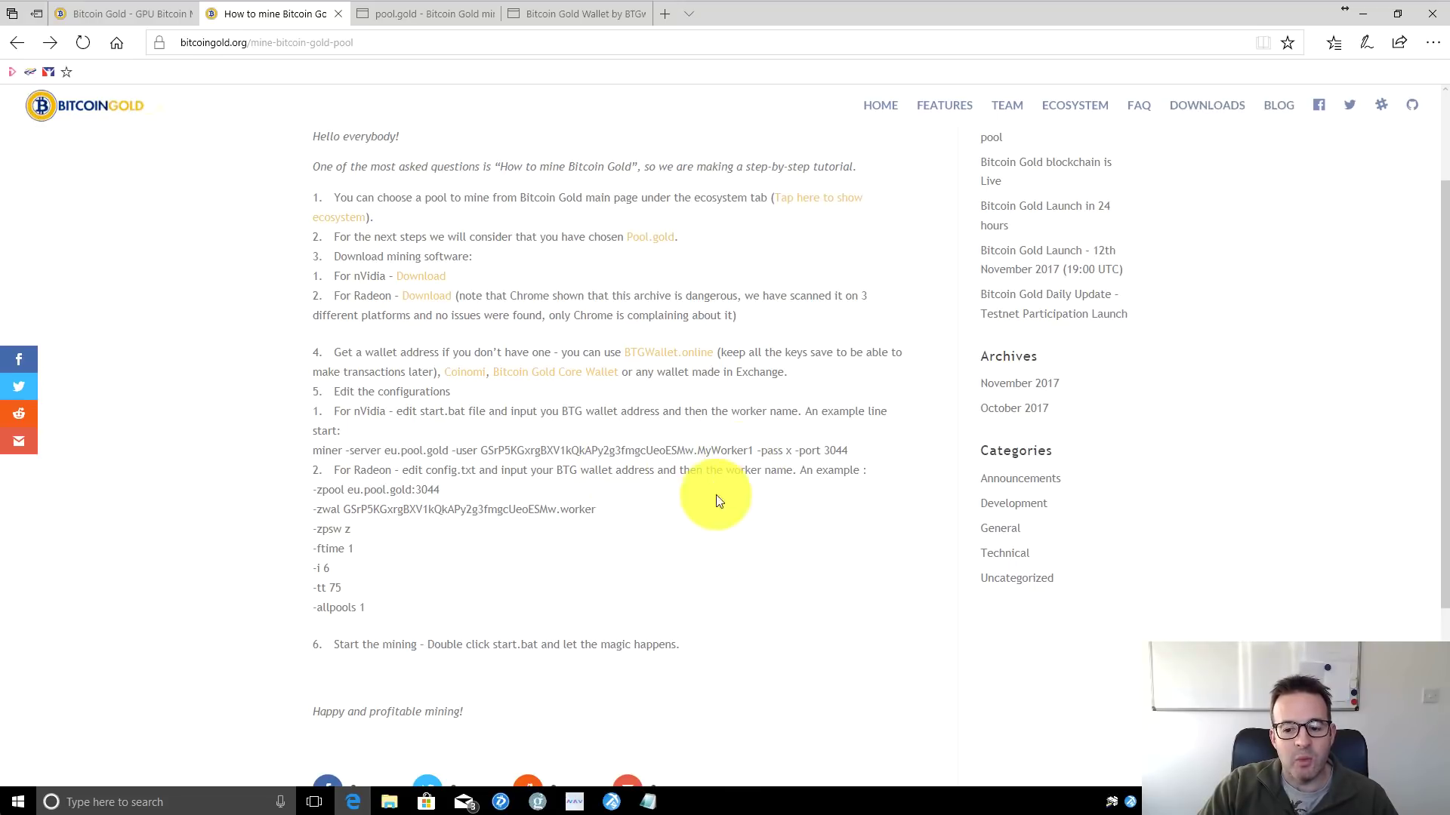
Switch to bitcoingold.txt in Notepad and copy the wallet address from the Address (Share) line.
click(647, 801)
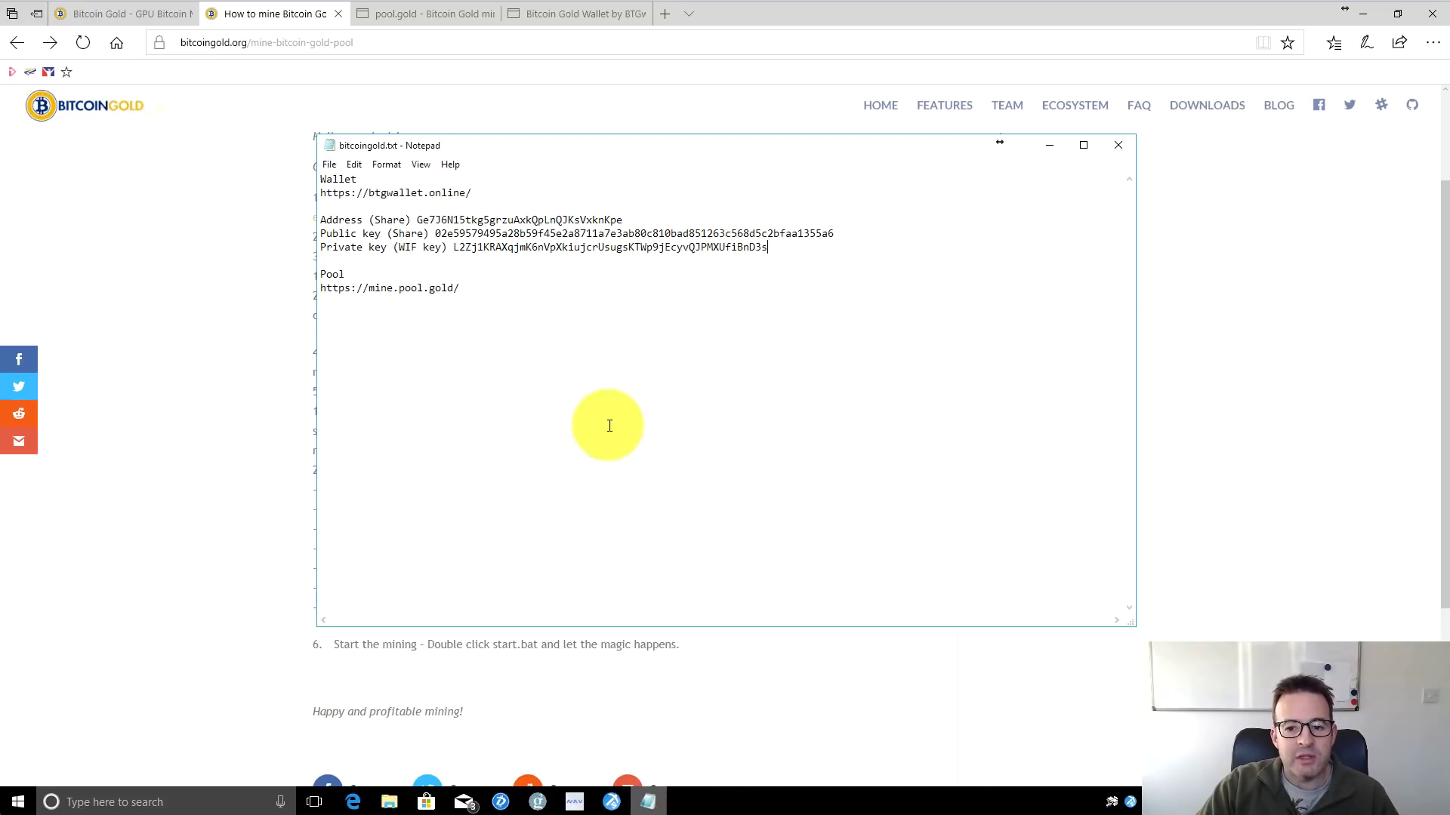
double_click(508, 220)
right_click(508, 220)
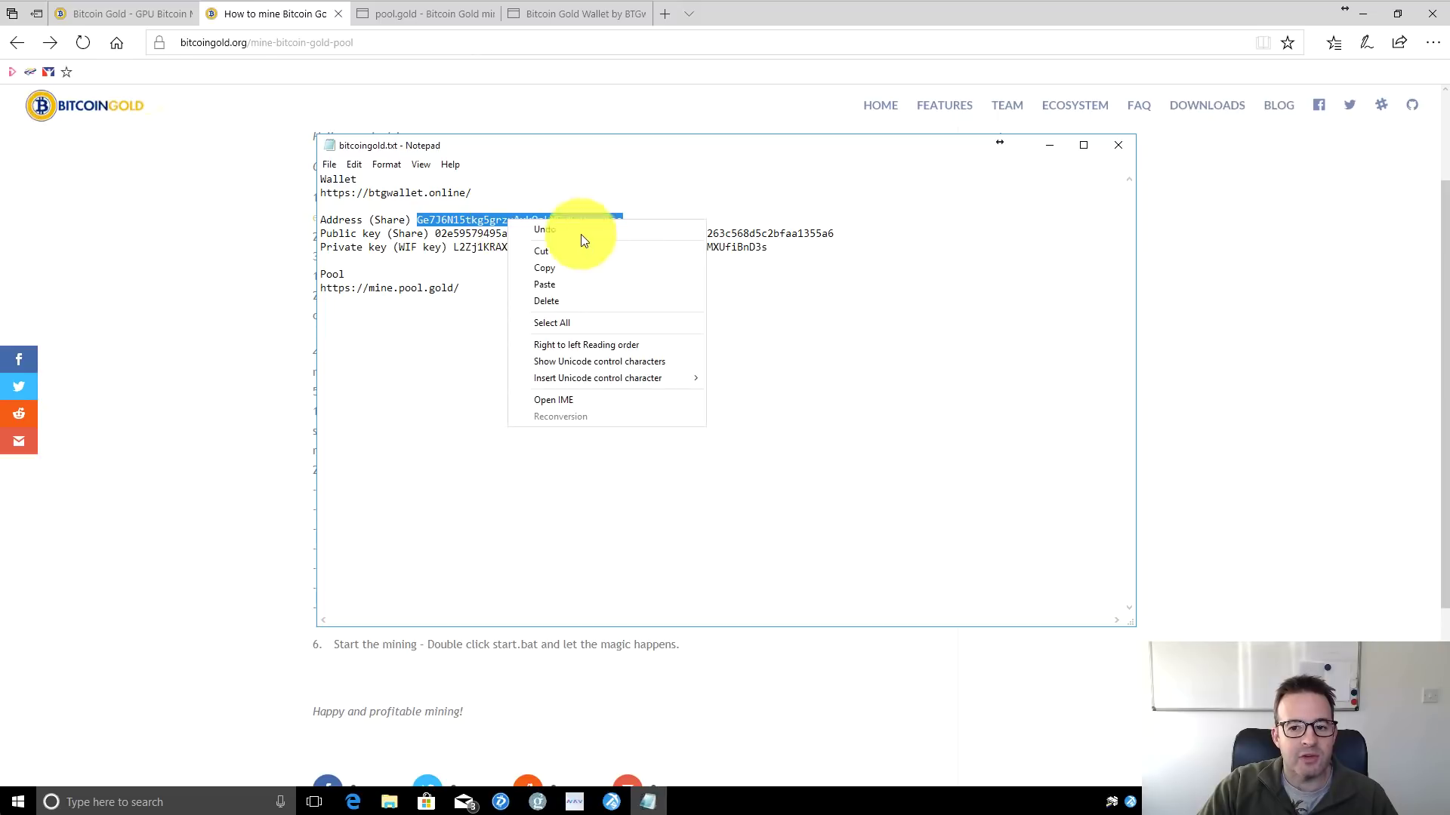
click(593, 265)
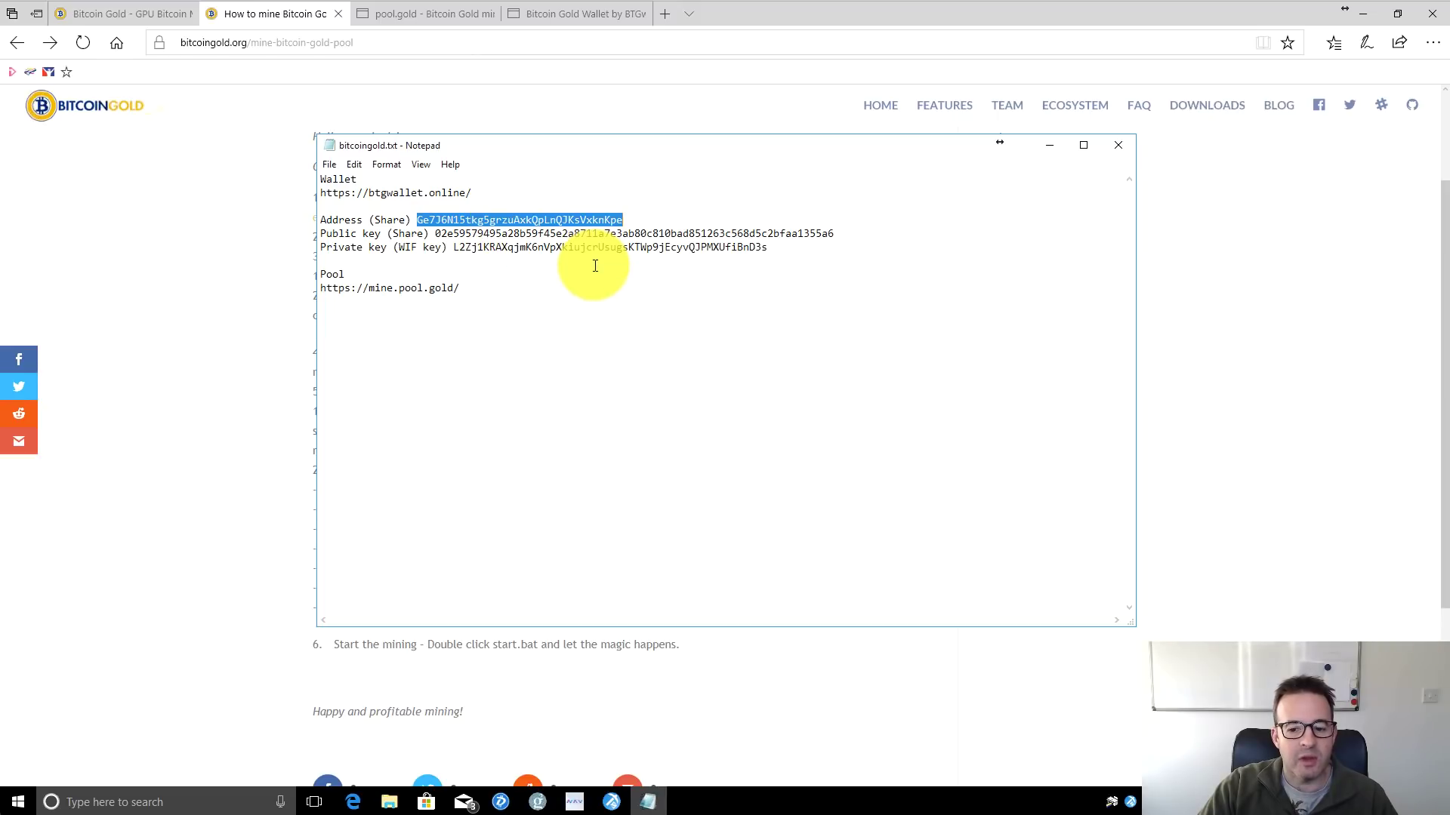
Open config.txt from the miner folder, examine the wallet address and worker name on the -zwal line, and close the file.
click(389, 802)
drag(571, 94, 501, 86)
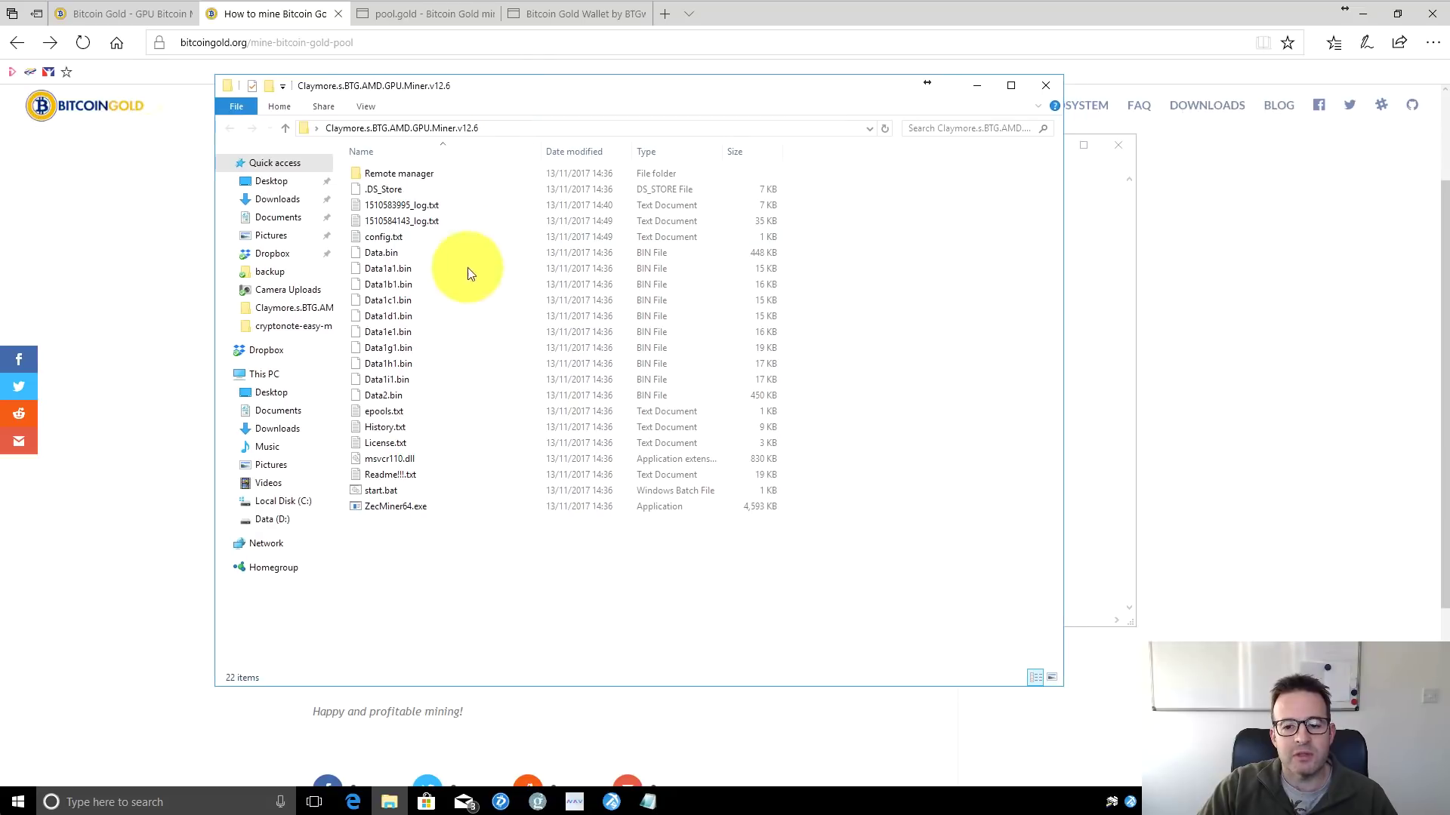
double_click(386, 237)
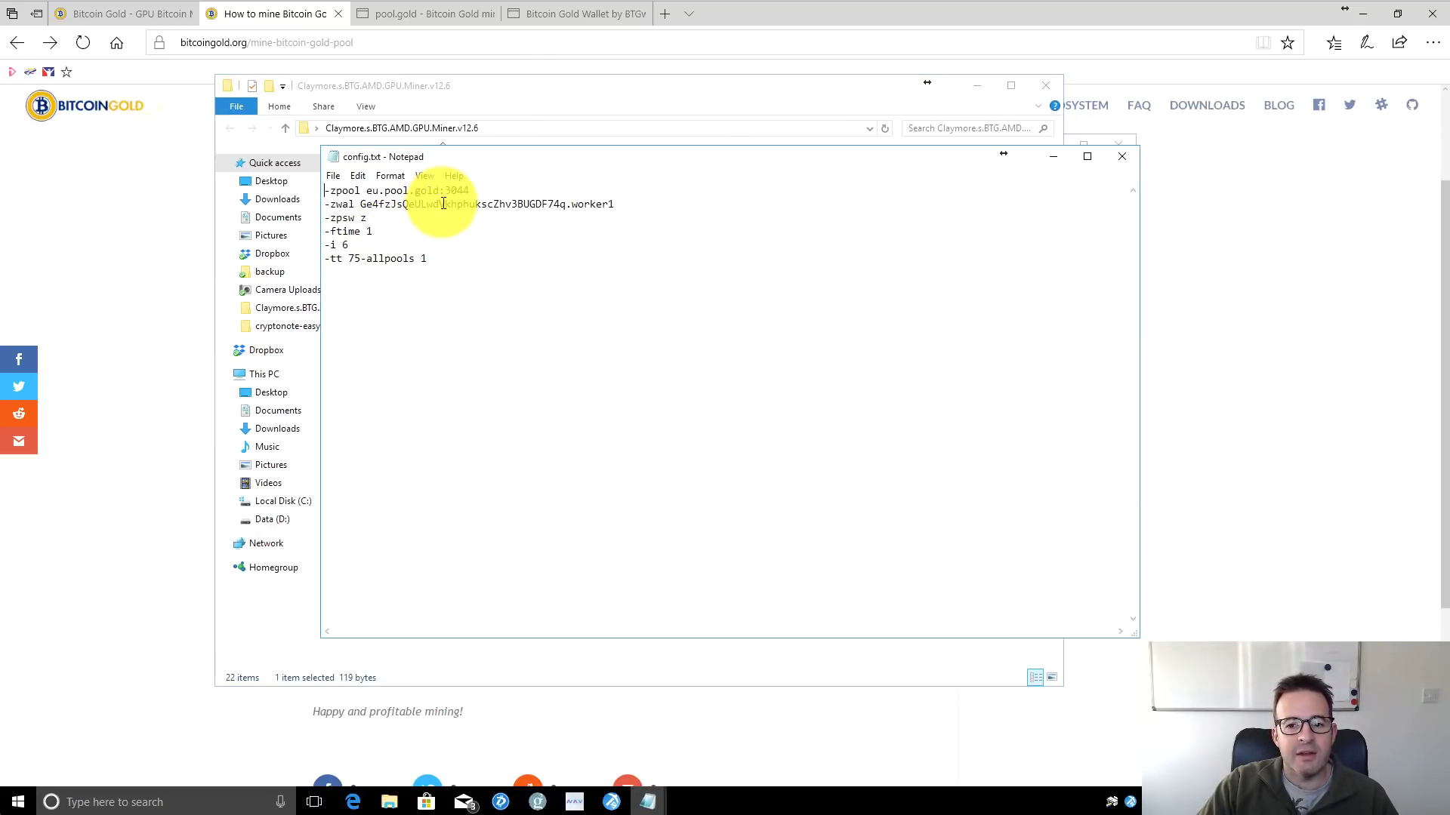
drag(627, 204, 360, 204)
click(595, 212)
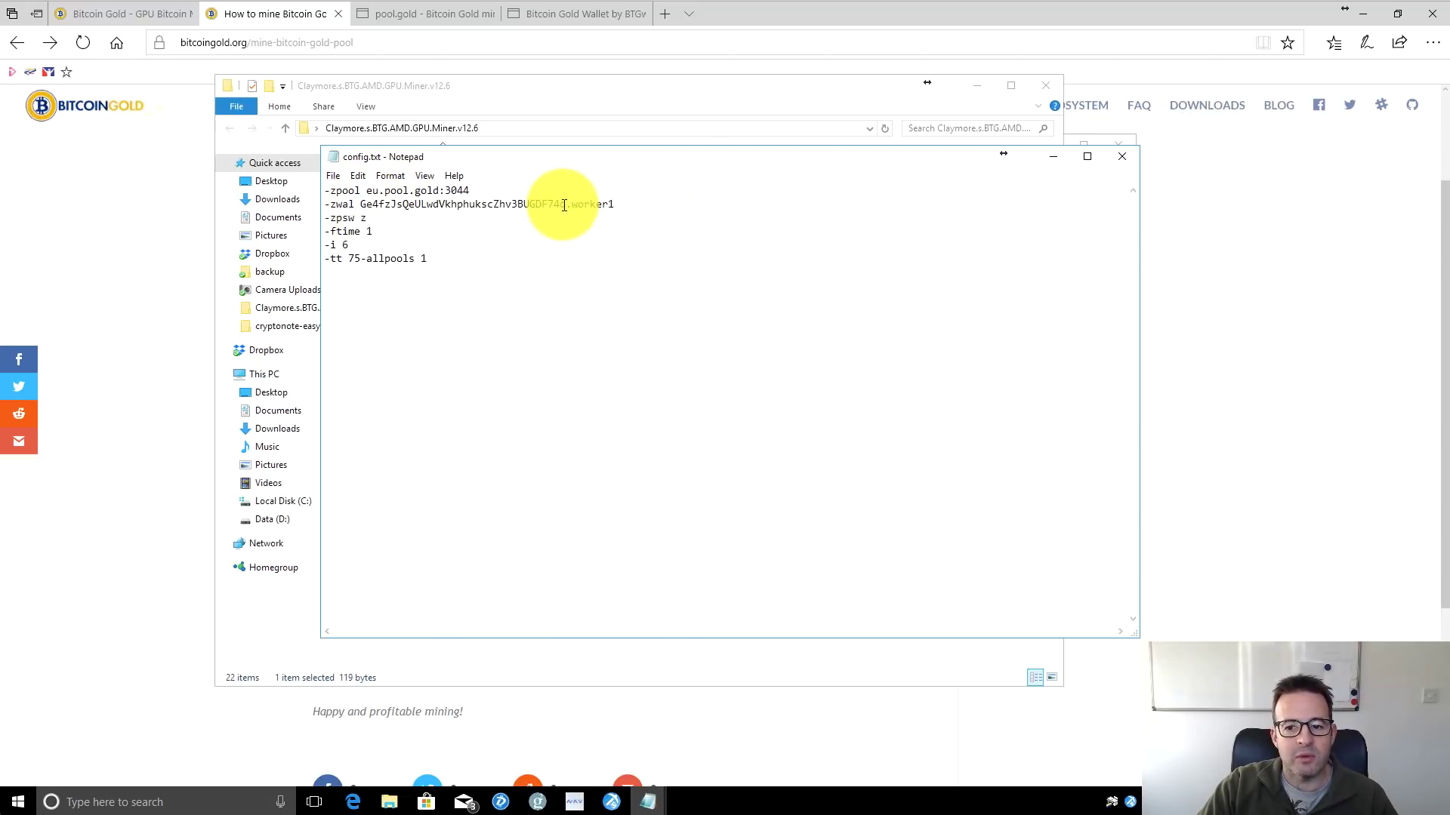
drag(565, 204, 363, 203)
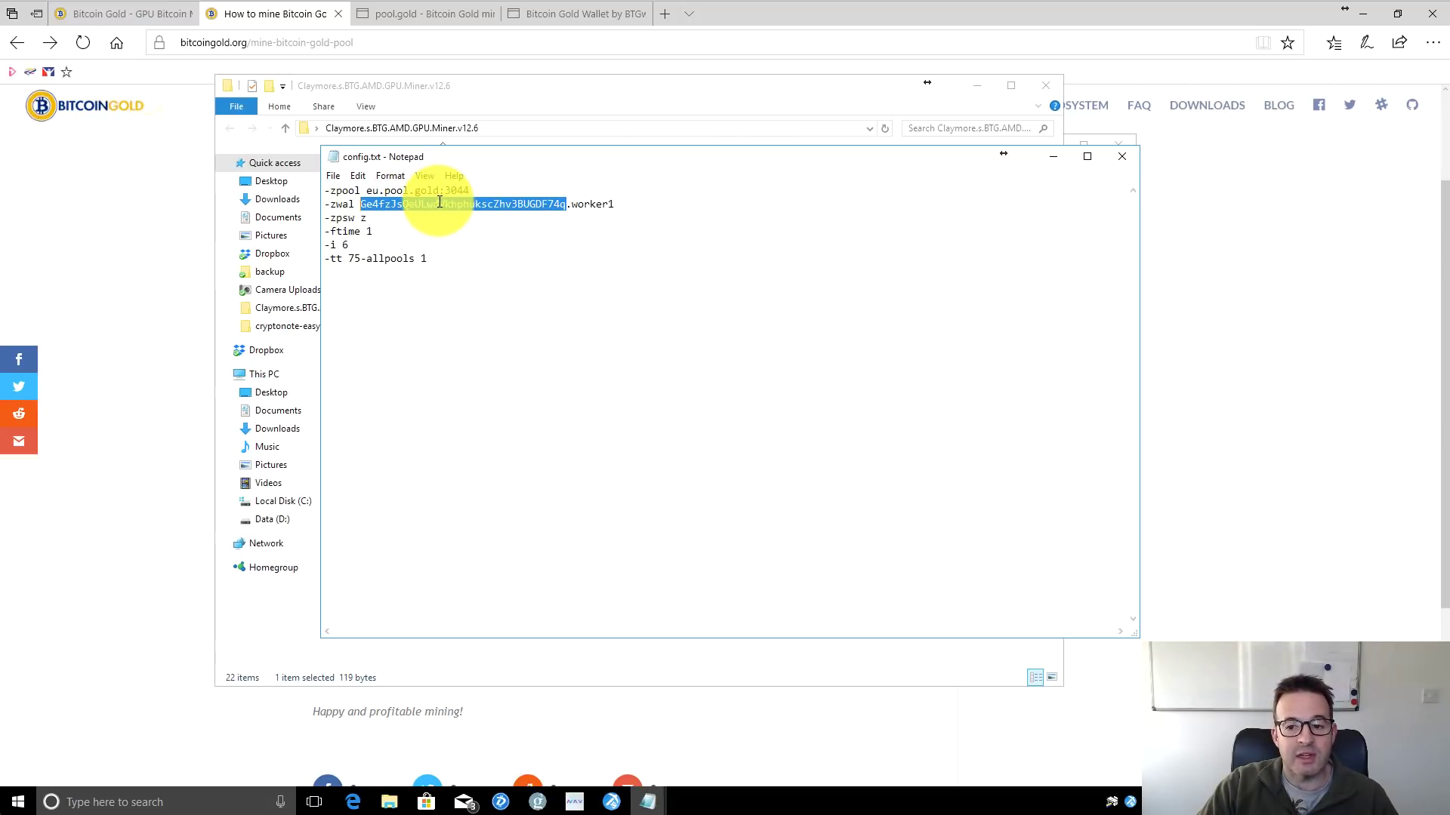
double_click(566, 204)
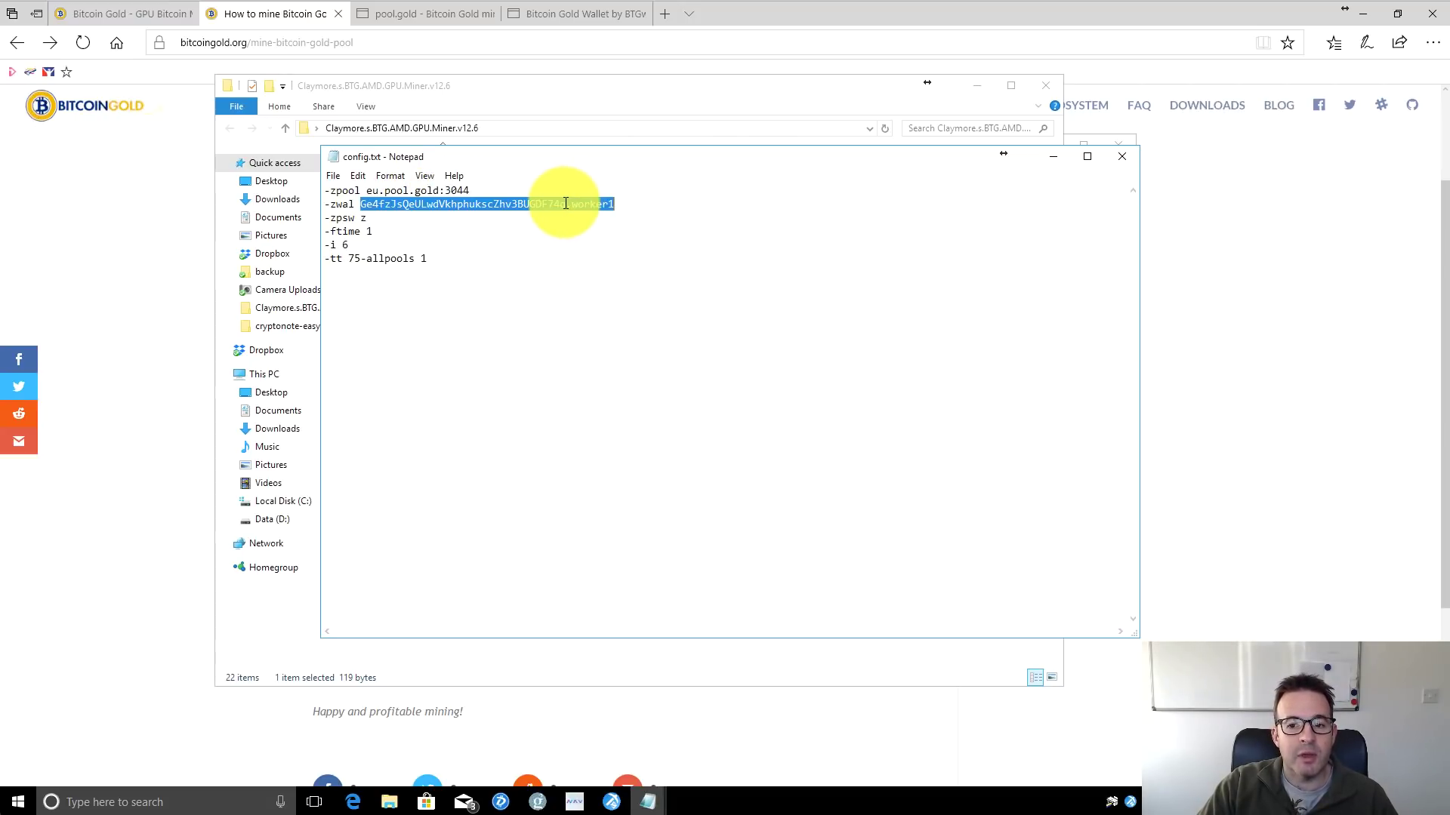
click(566, 204)
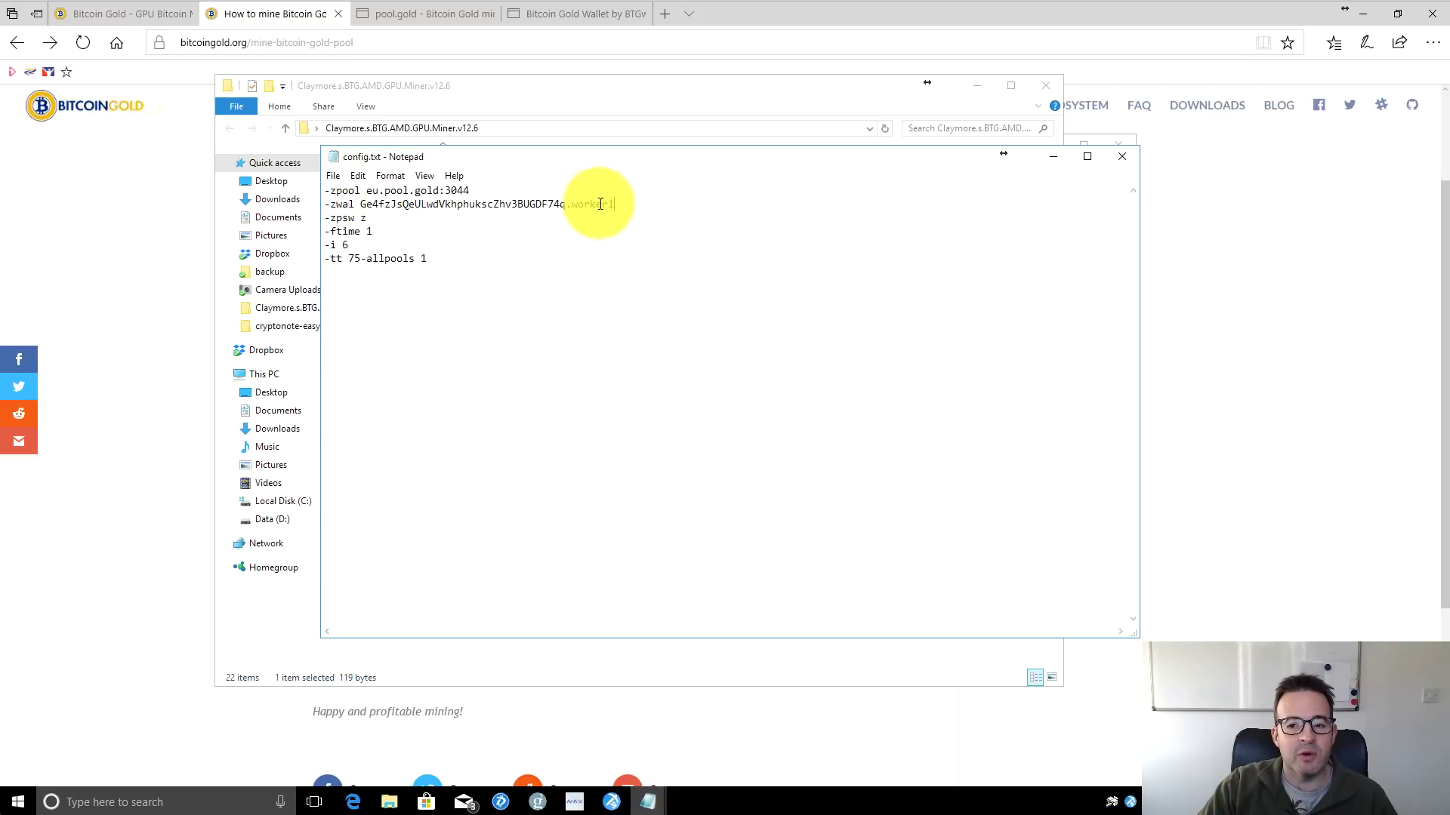
double_click(334, 157)
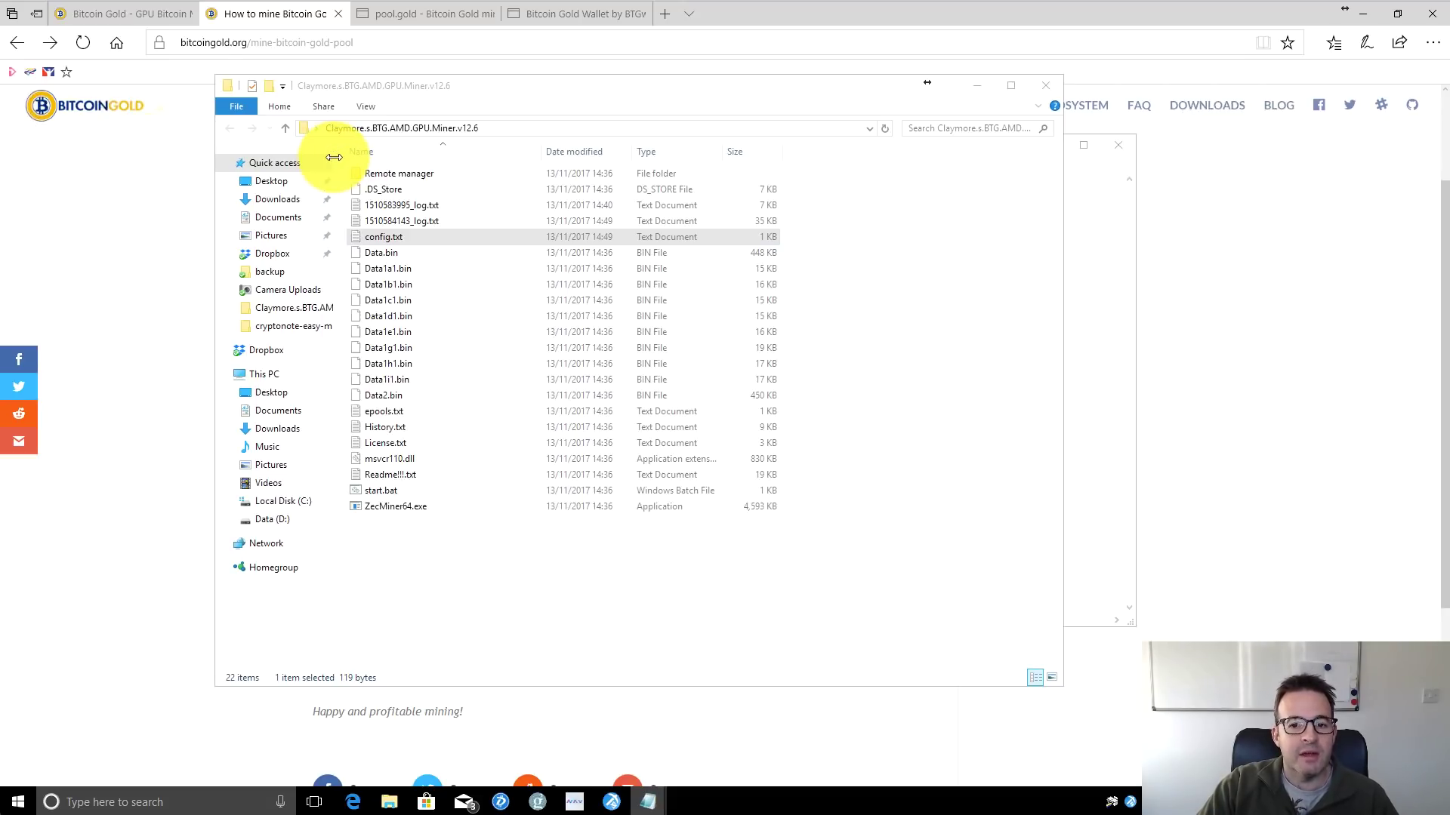
Run start.bat from the miner folder to start mining.
click(433, 577)
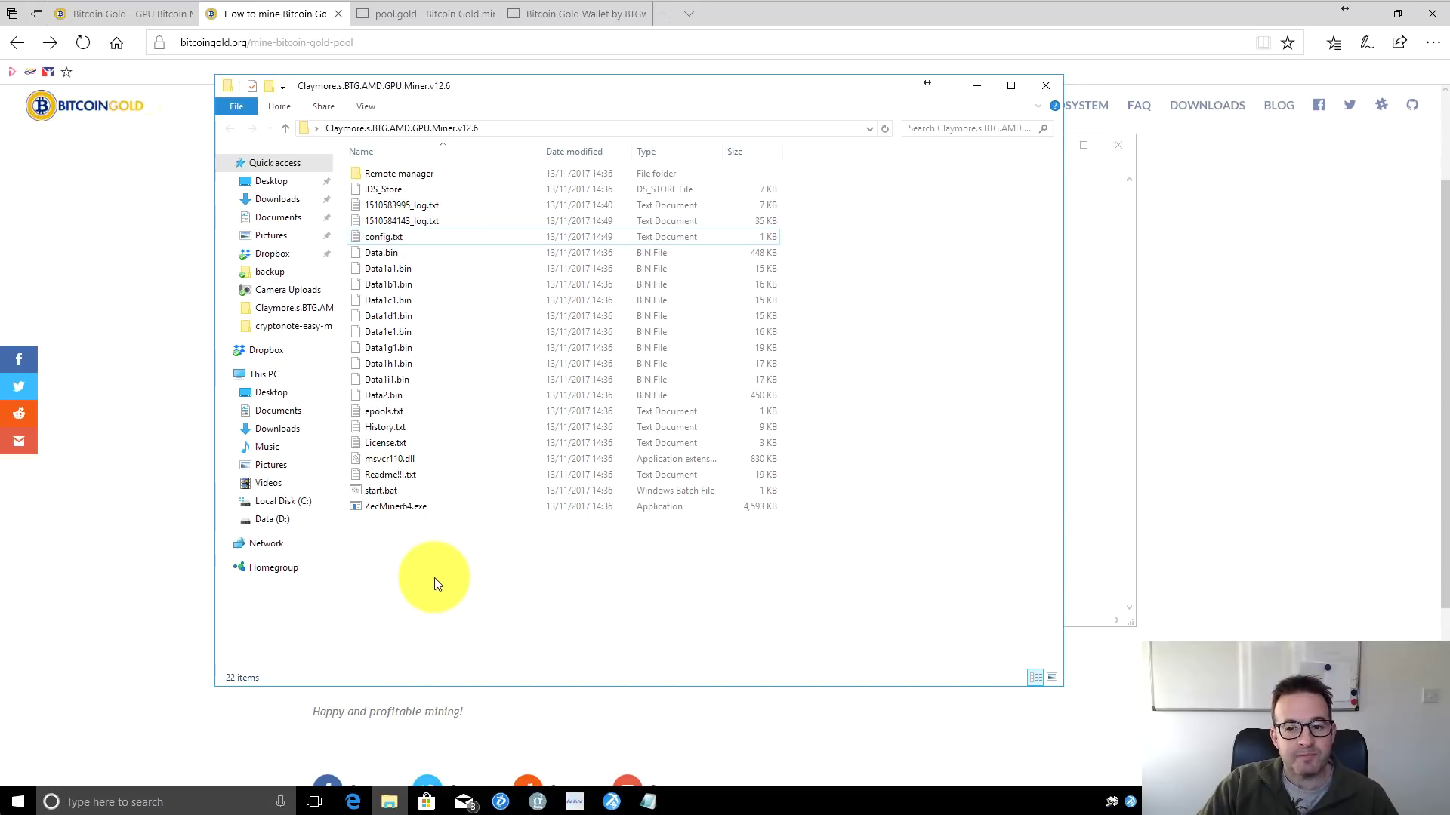
double_click(388, 491)
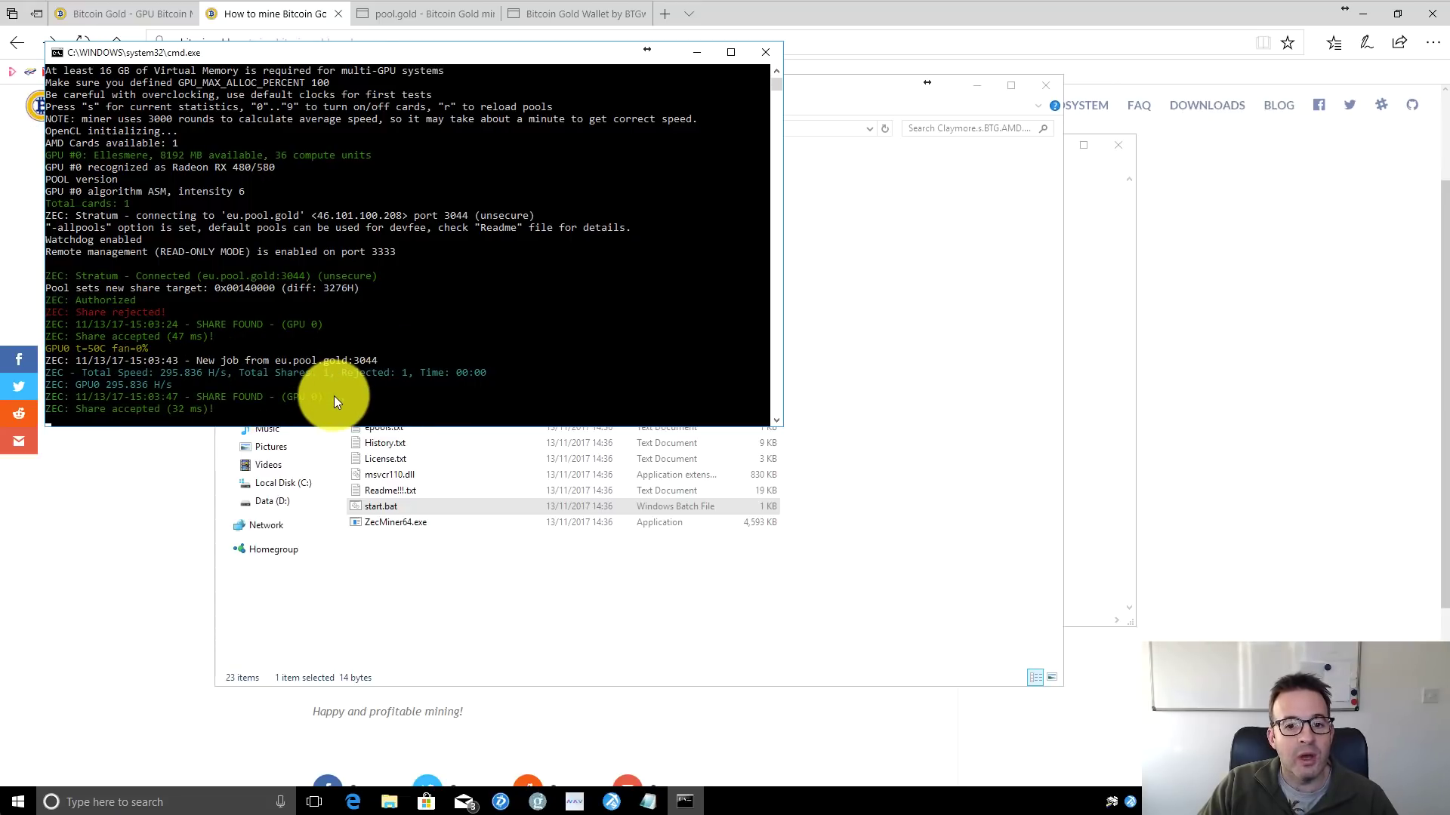
Open config.txt from the miner folder to review the mining settings, close it, and return to the miner console.
click(931, 415)
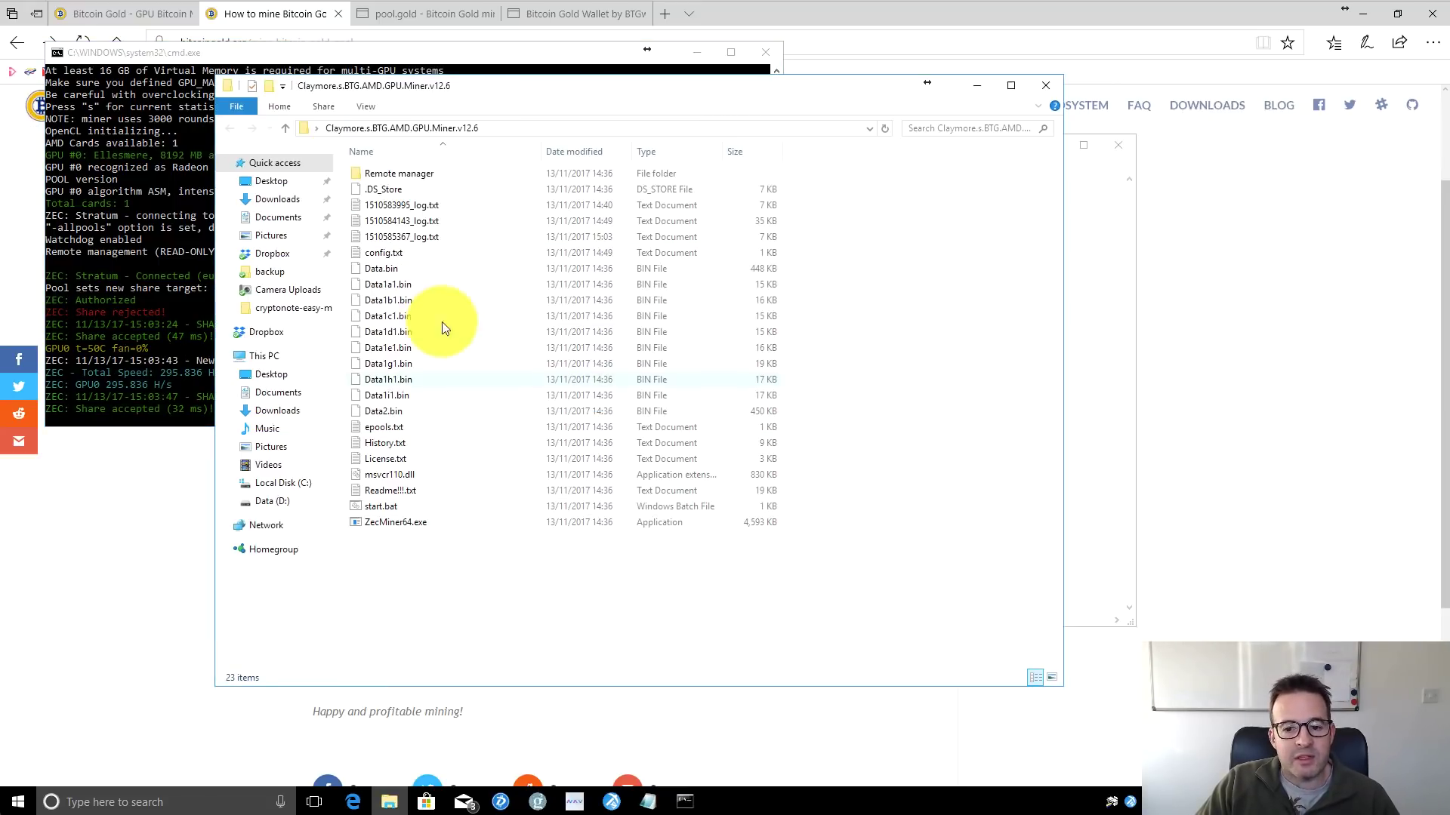
double_click(397, 252)
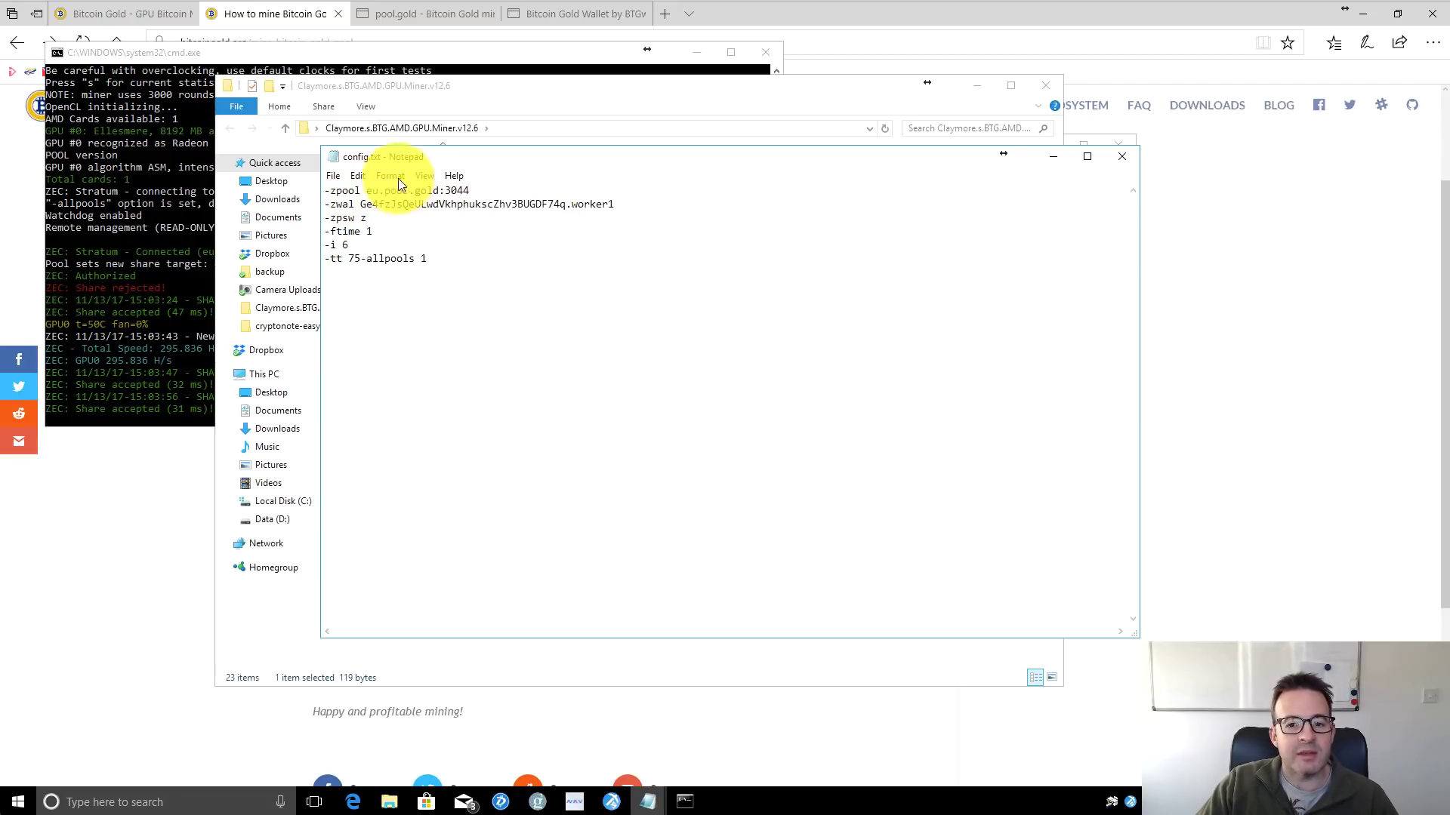
double_click(332, 157)
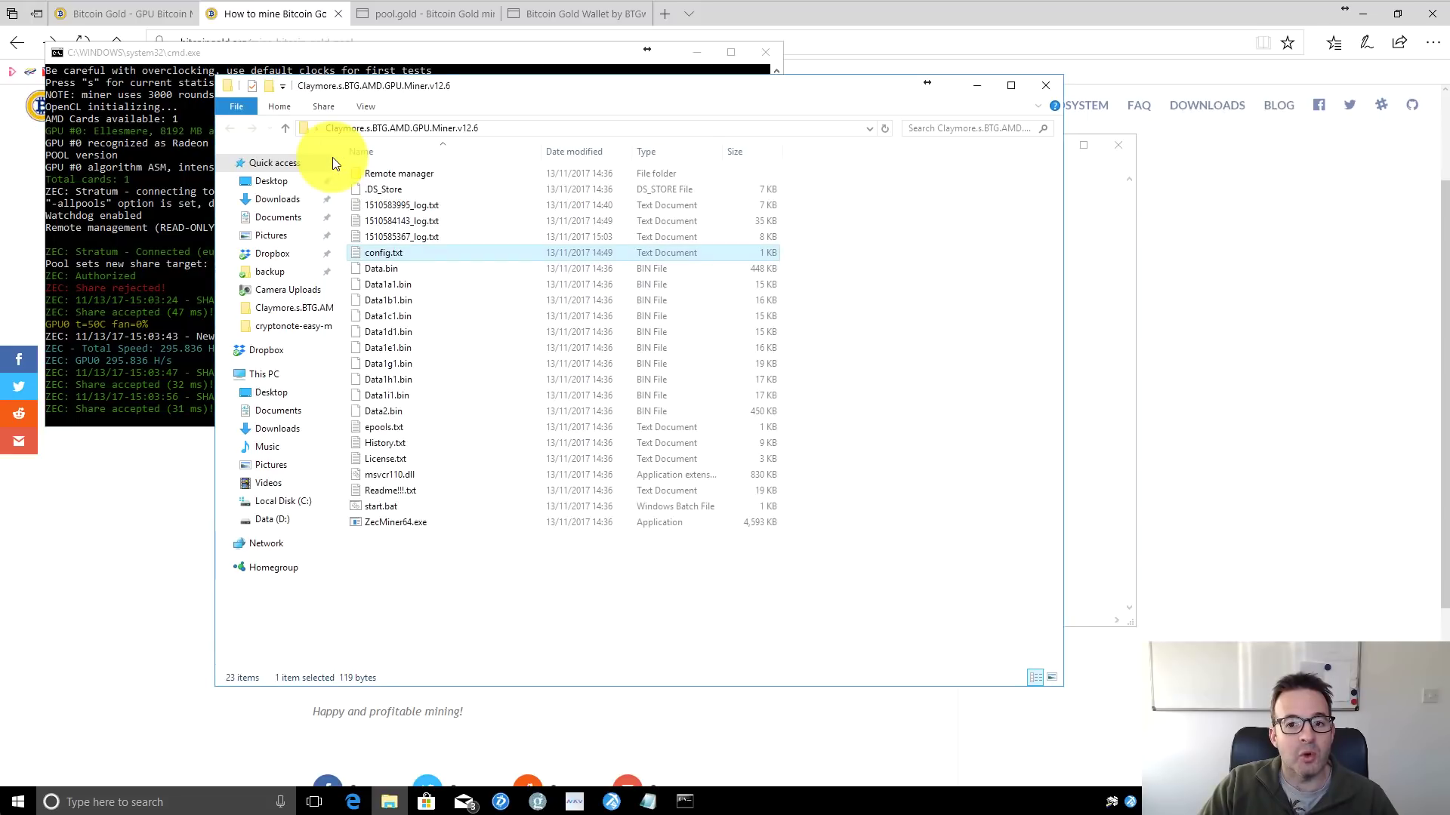
click(145, 51)
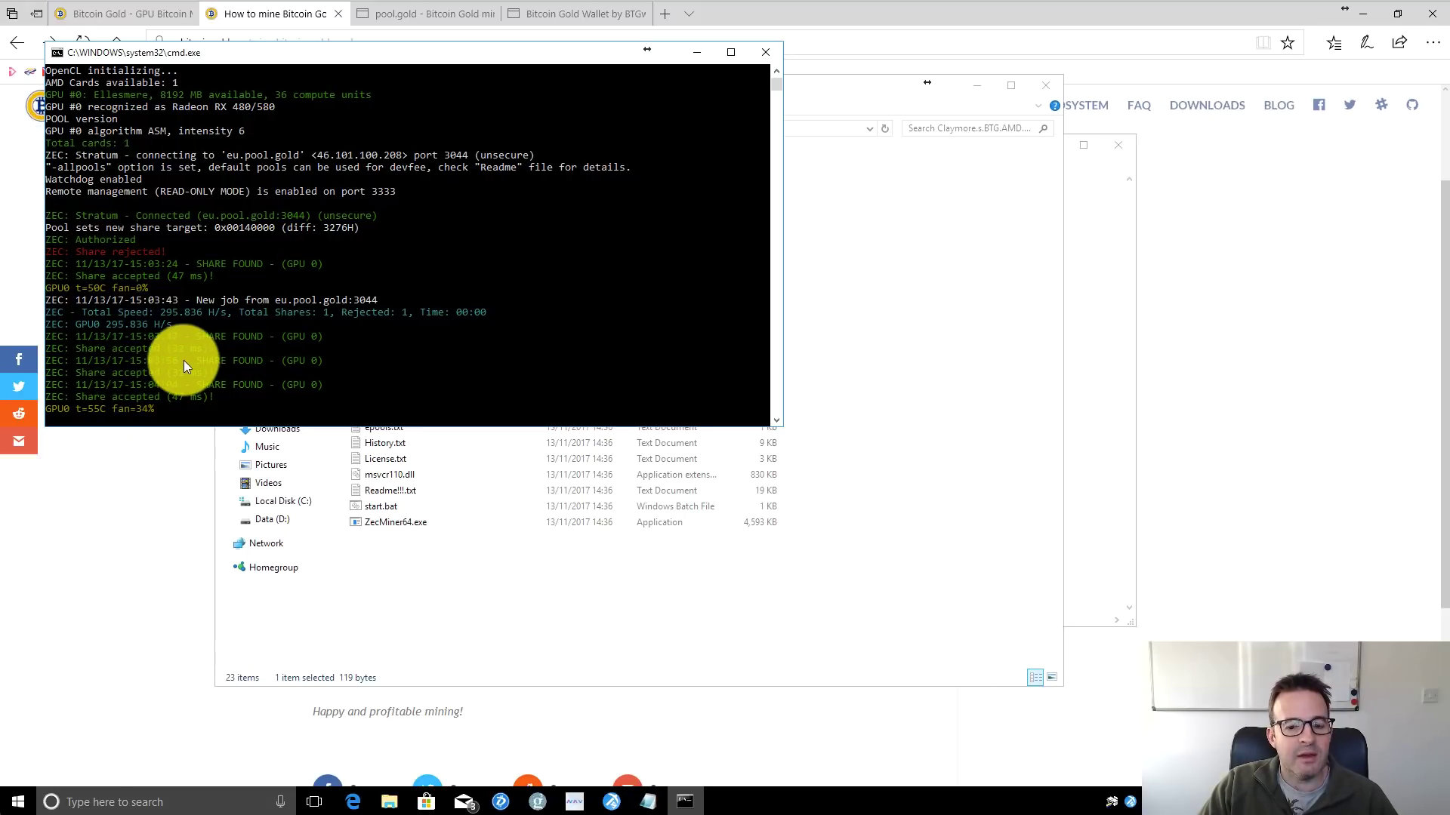
Reopen config.txt from the miner folder, copy the wallet address with its worker name from the -zwal line, and close the file.
click(867, 418)
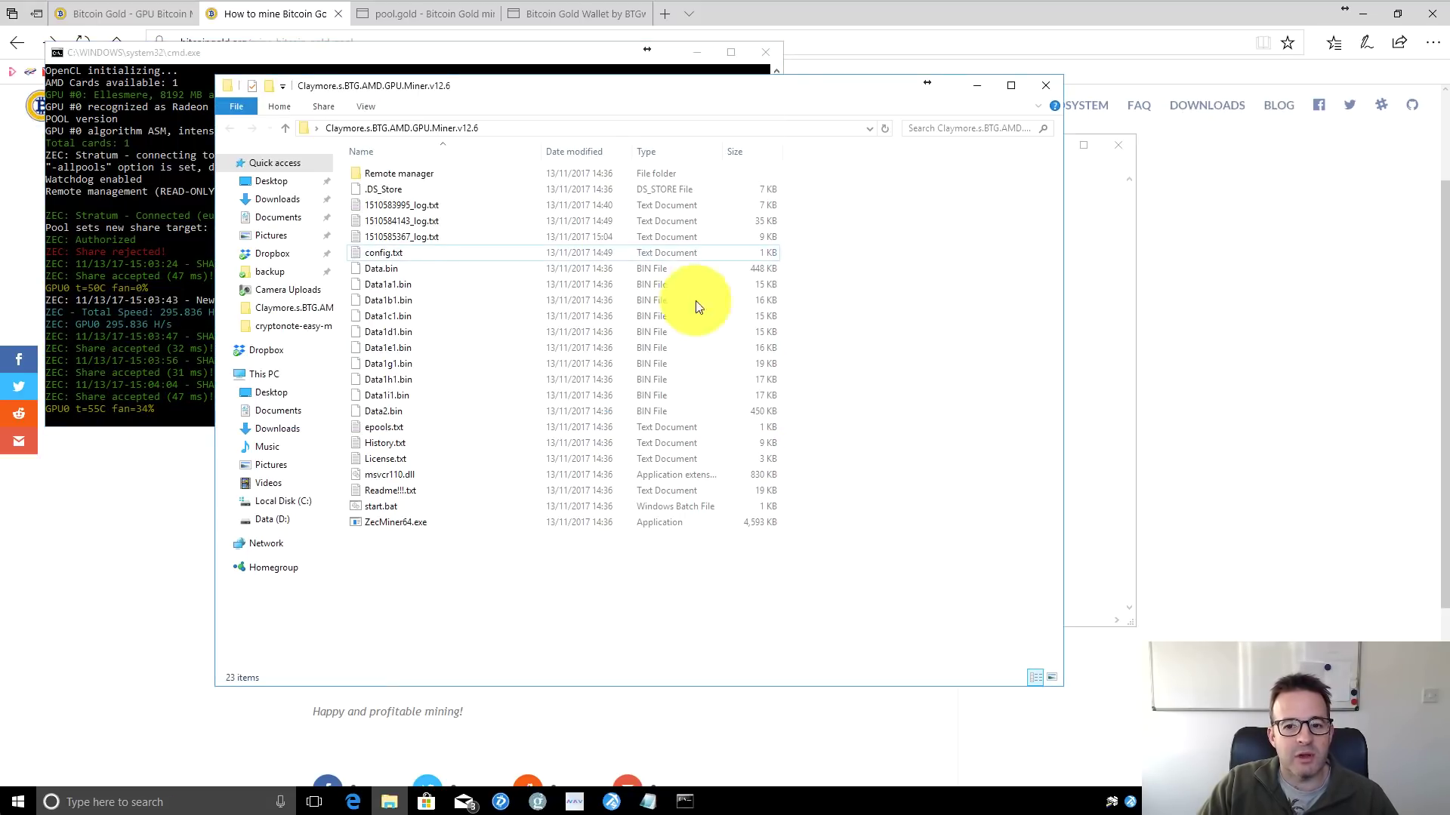
double_click(469, 257)
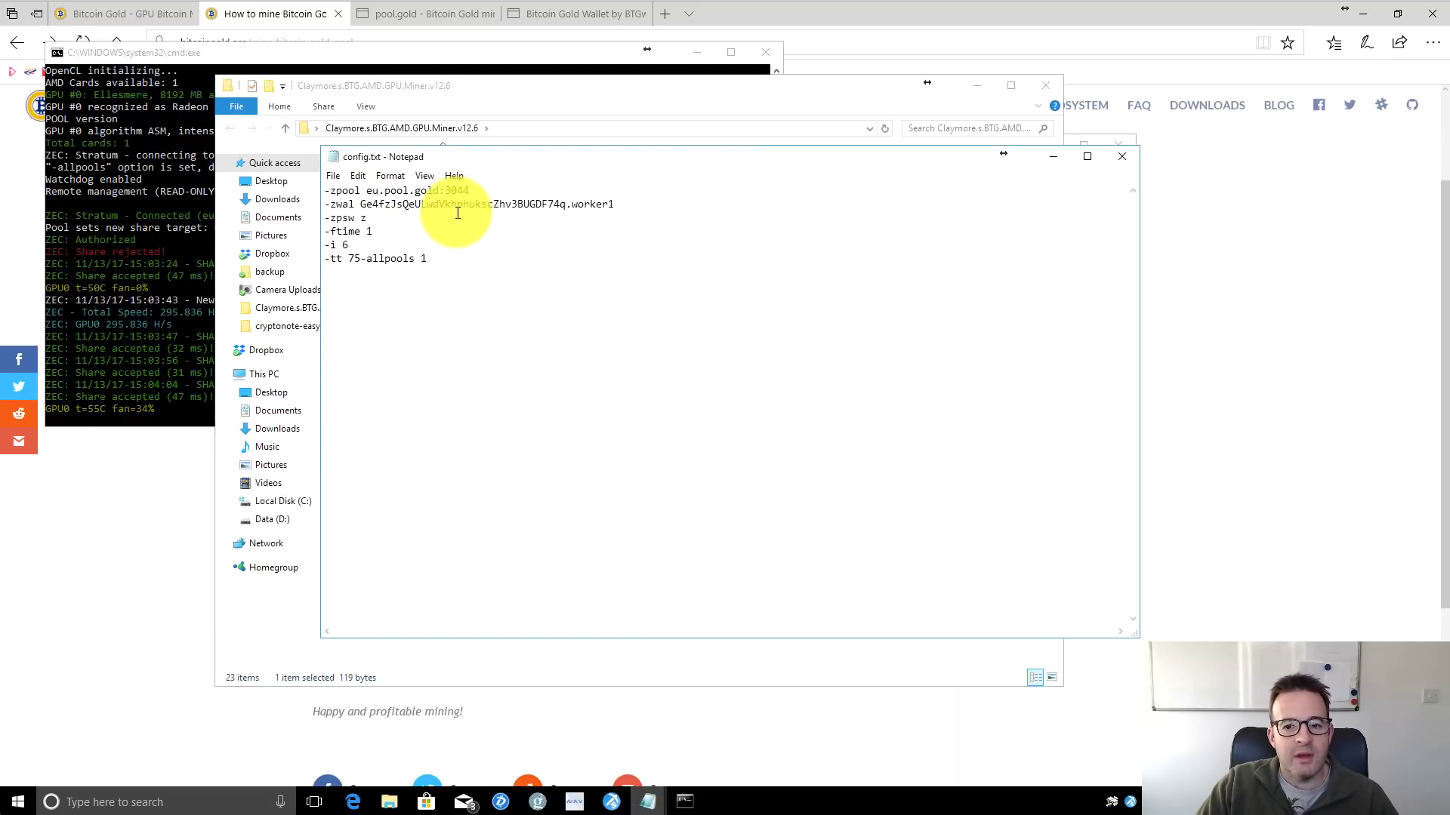
double_click(457, 204)
right_click(457, 204)
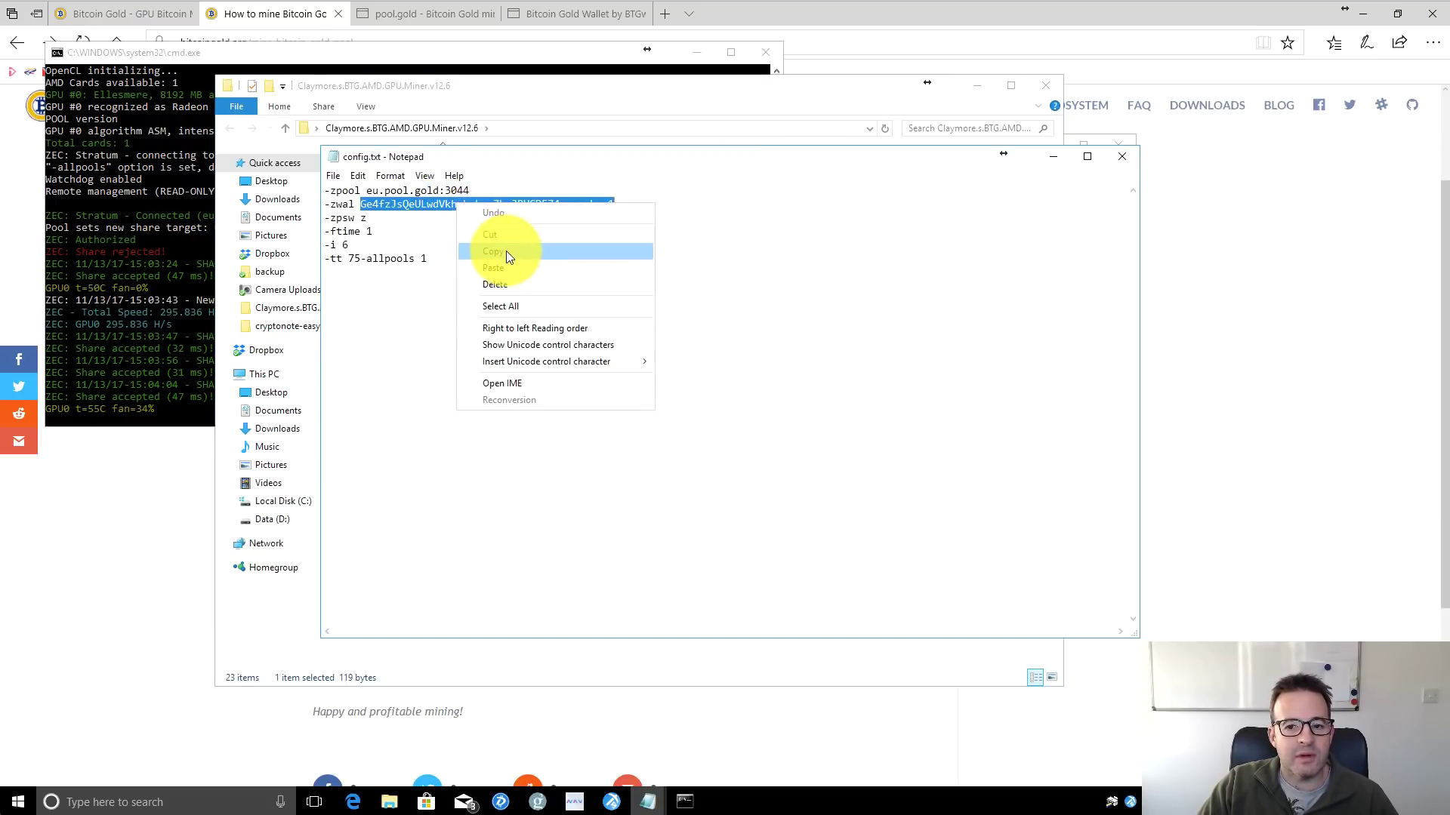
click(506, 250)
click(296, 127)
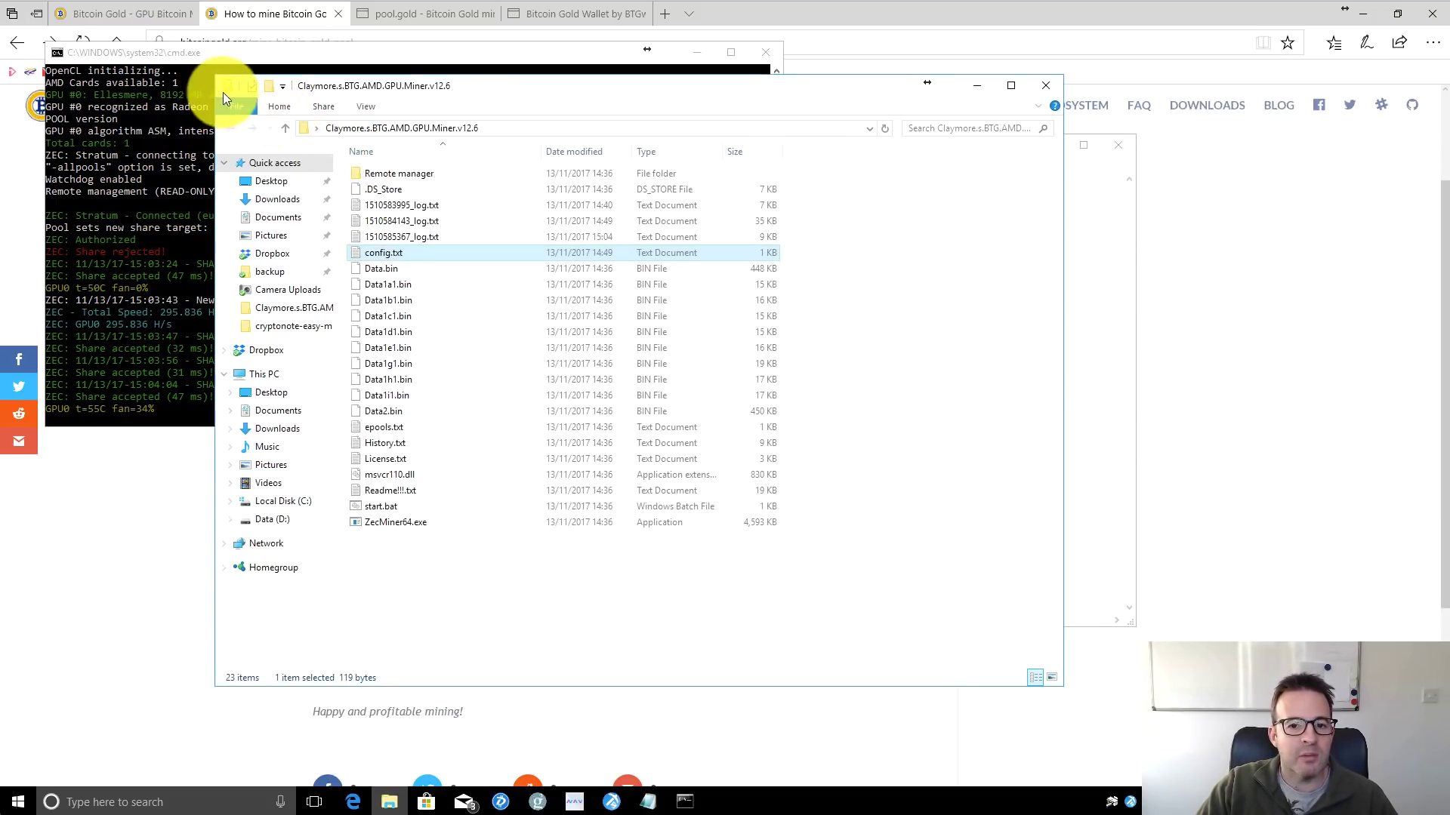
Switch to the pool.gold page in the browser, open its workers statistics, and look up the wallet address.
click(320, 17)
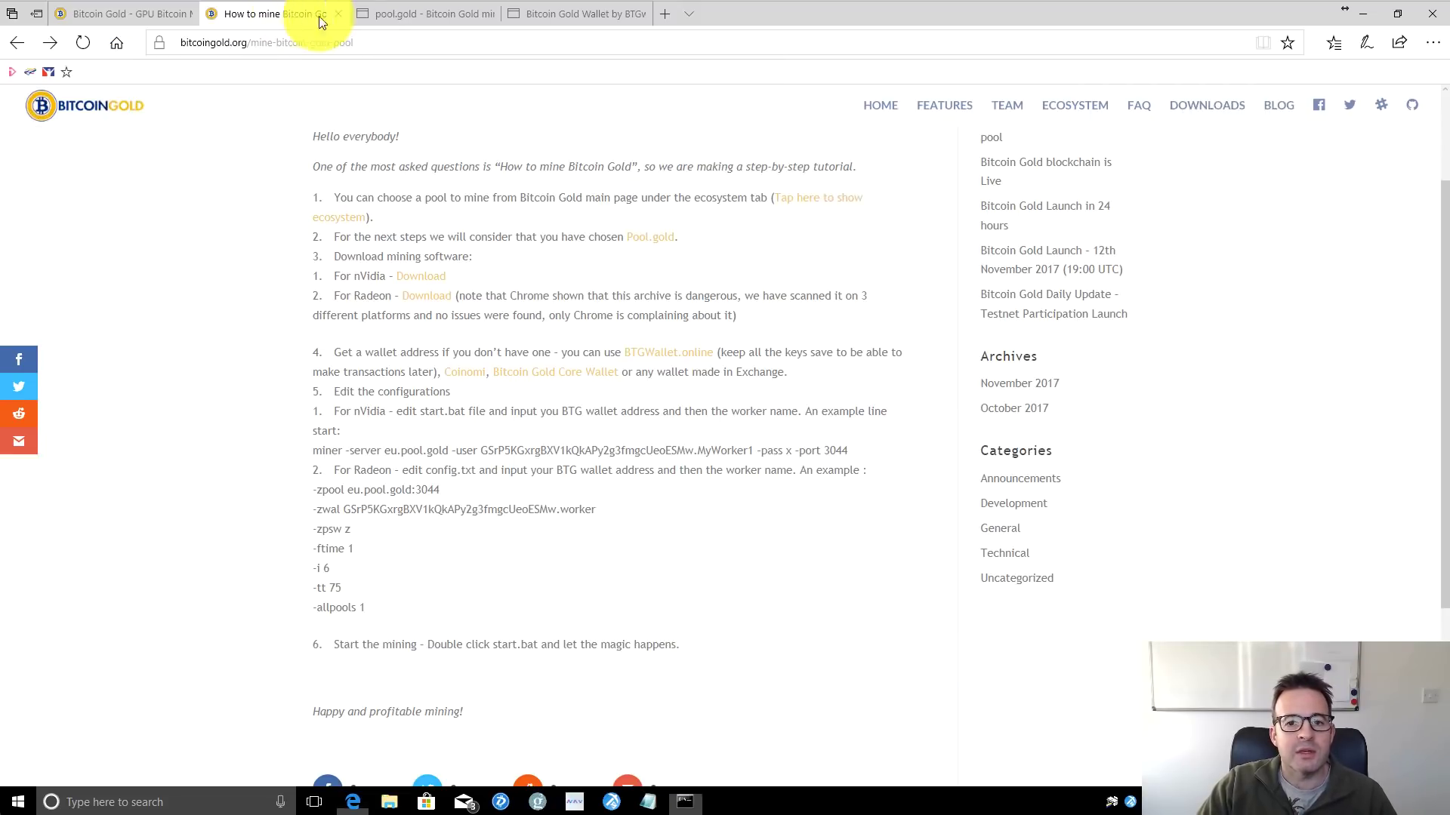
click(400, 27)
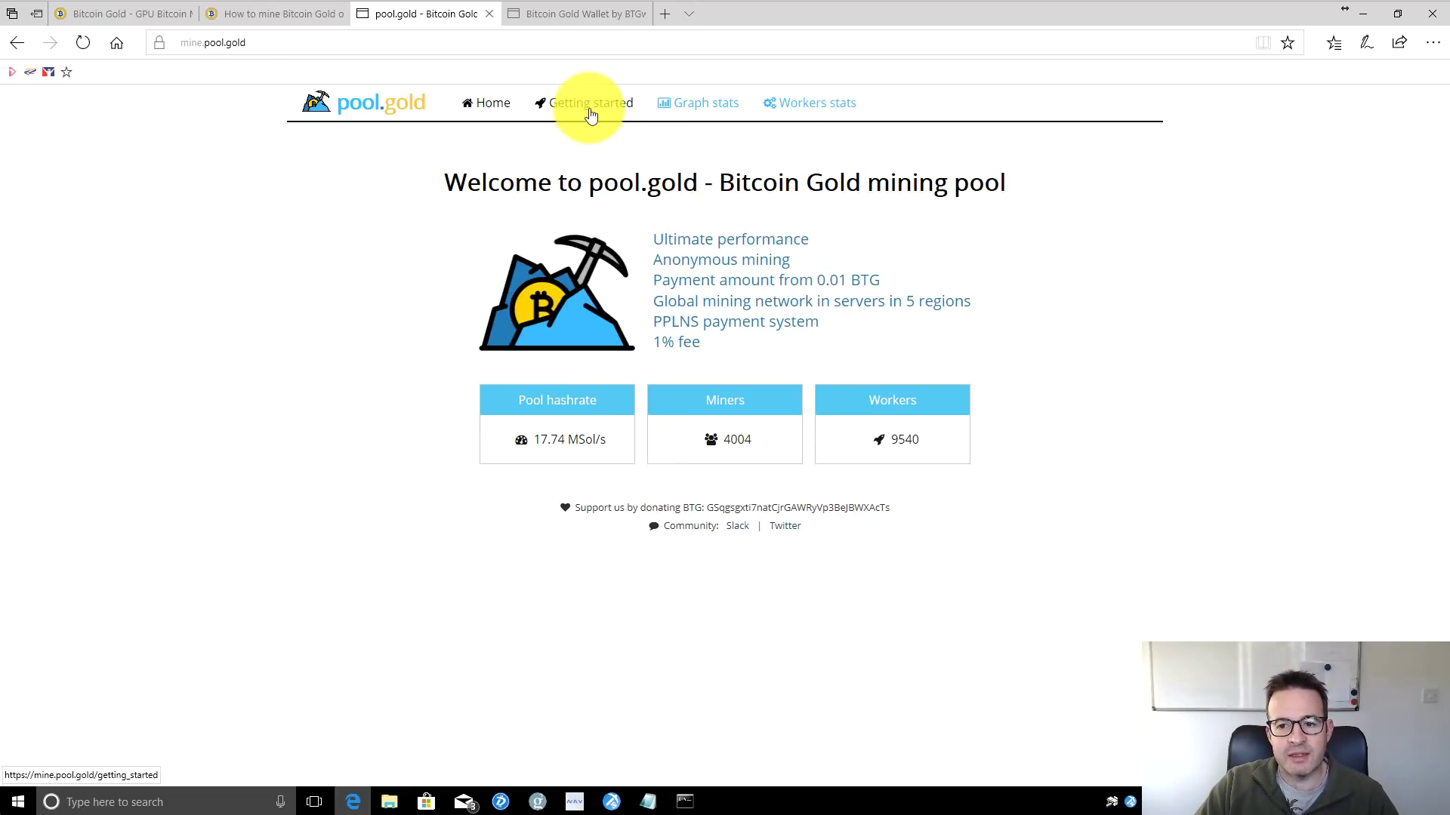
click(820, 106)
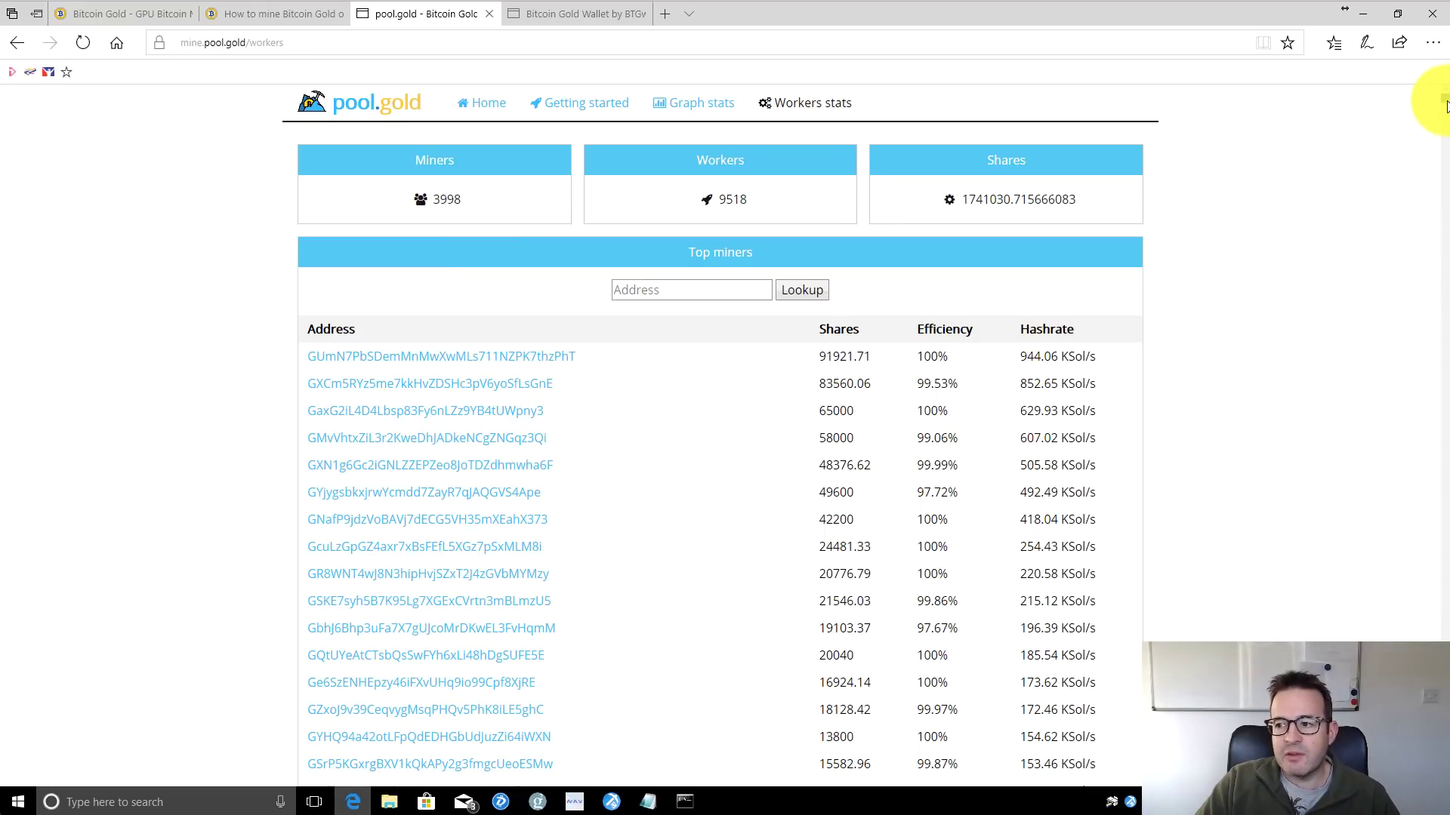
mouse_move(1445, 103)
mouse_down()
mouse_move(1433, 187)
mouse_move(1438, 82)
mouse_up()
click(649, 290)
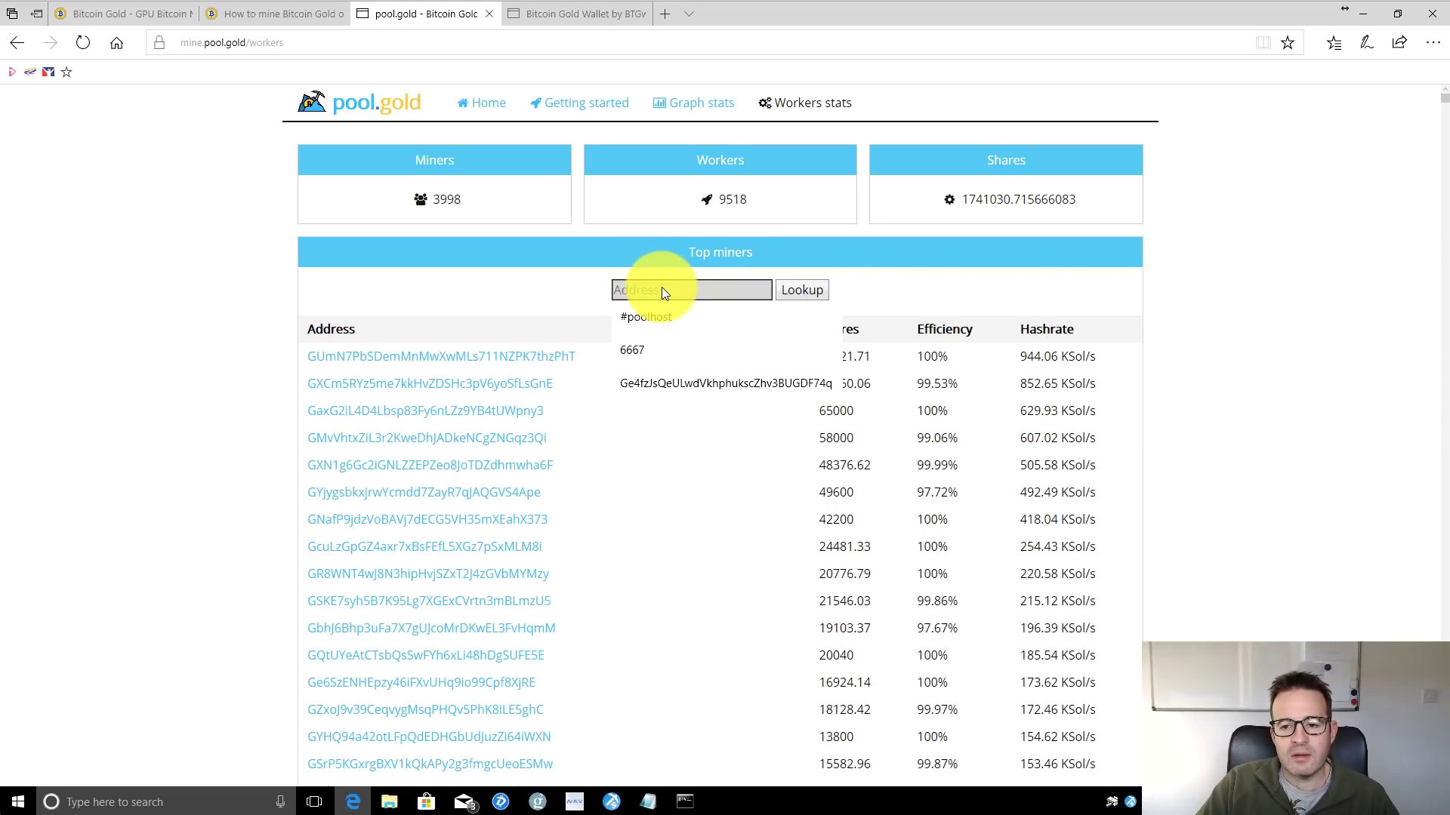
click(682, 383)
click(799, 293)
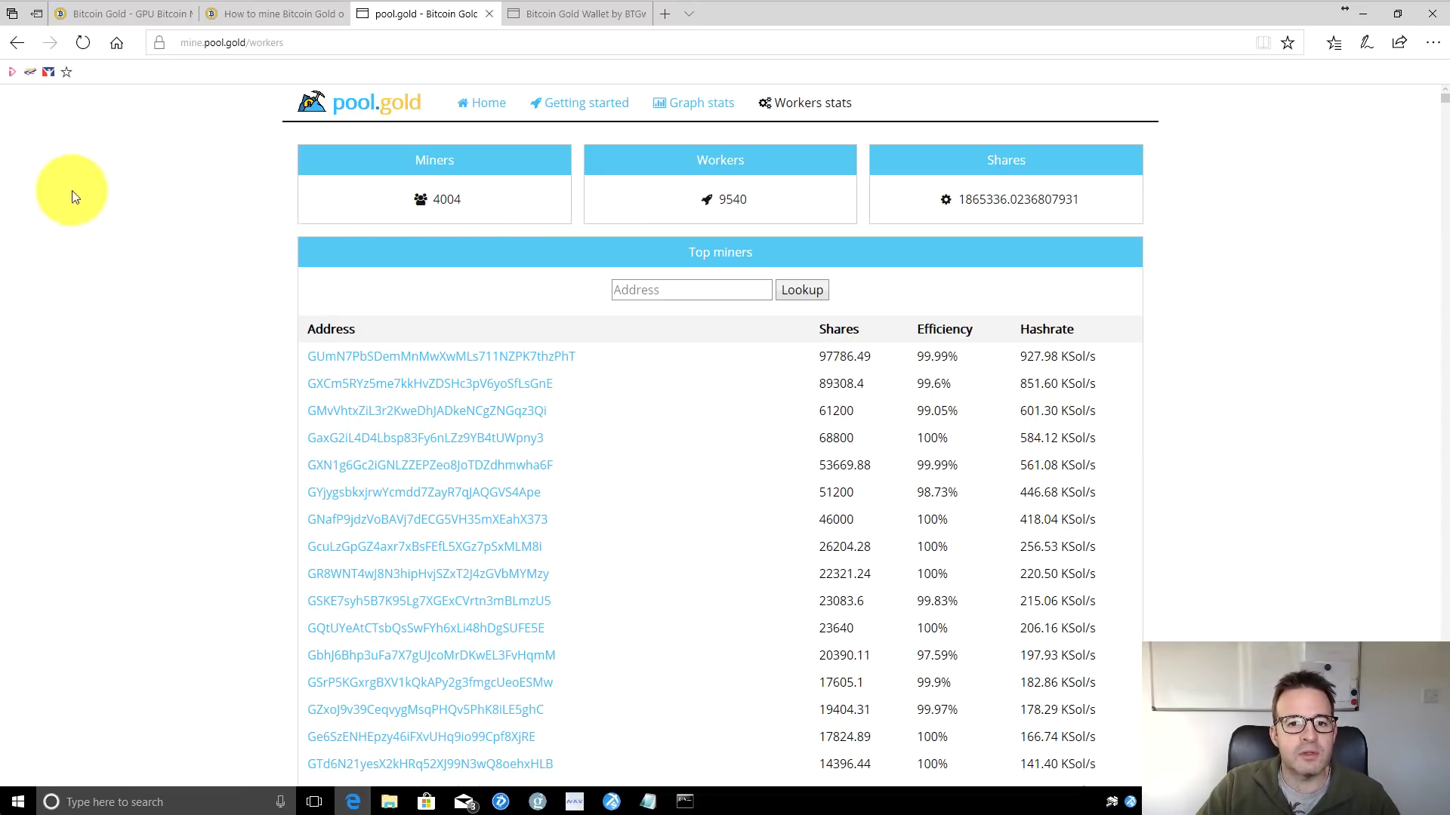
Turn the remote session's Send key combinations option off and on again.
right_click(180, 210)
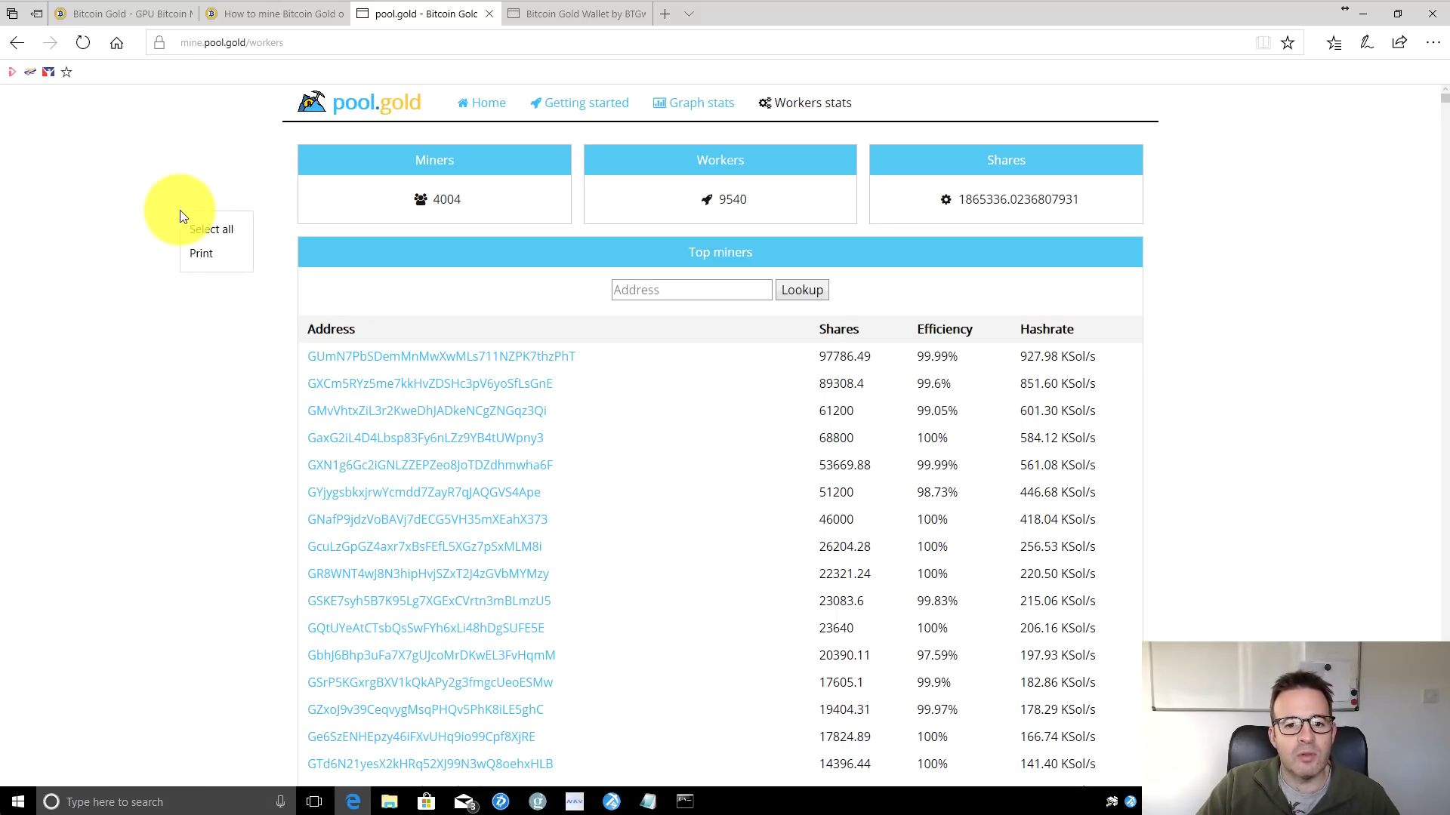
click(155, 155)
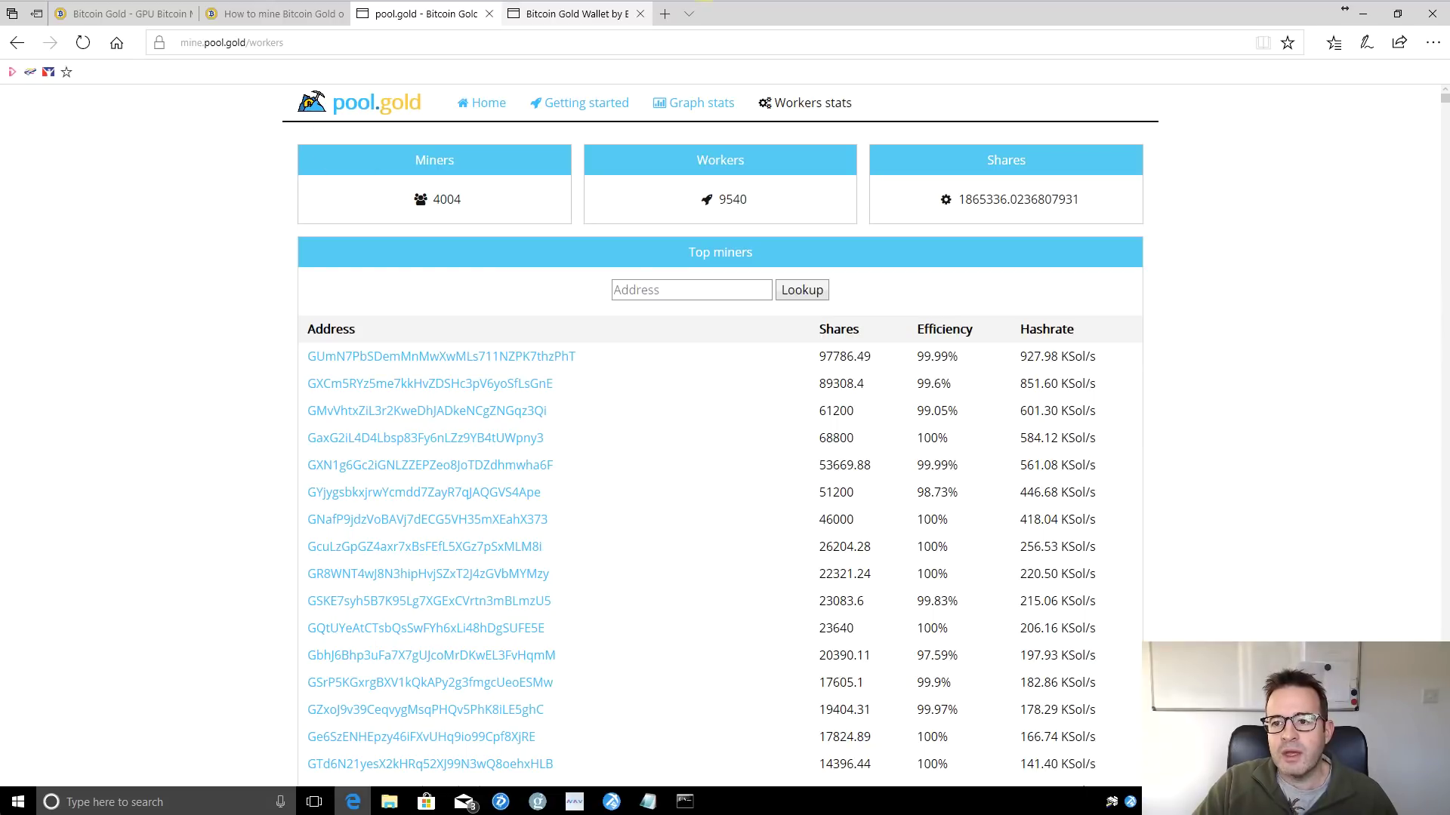
click(763, 6)
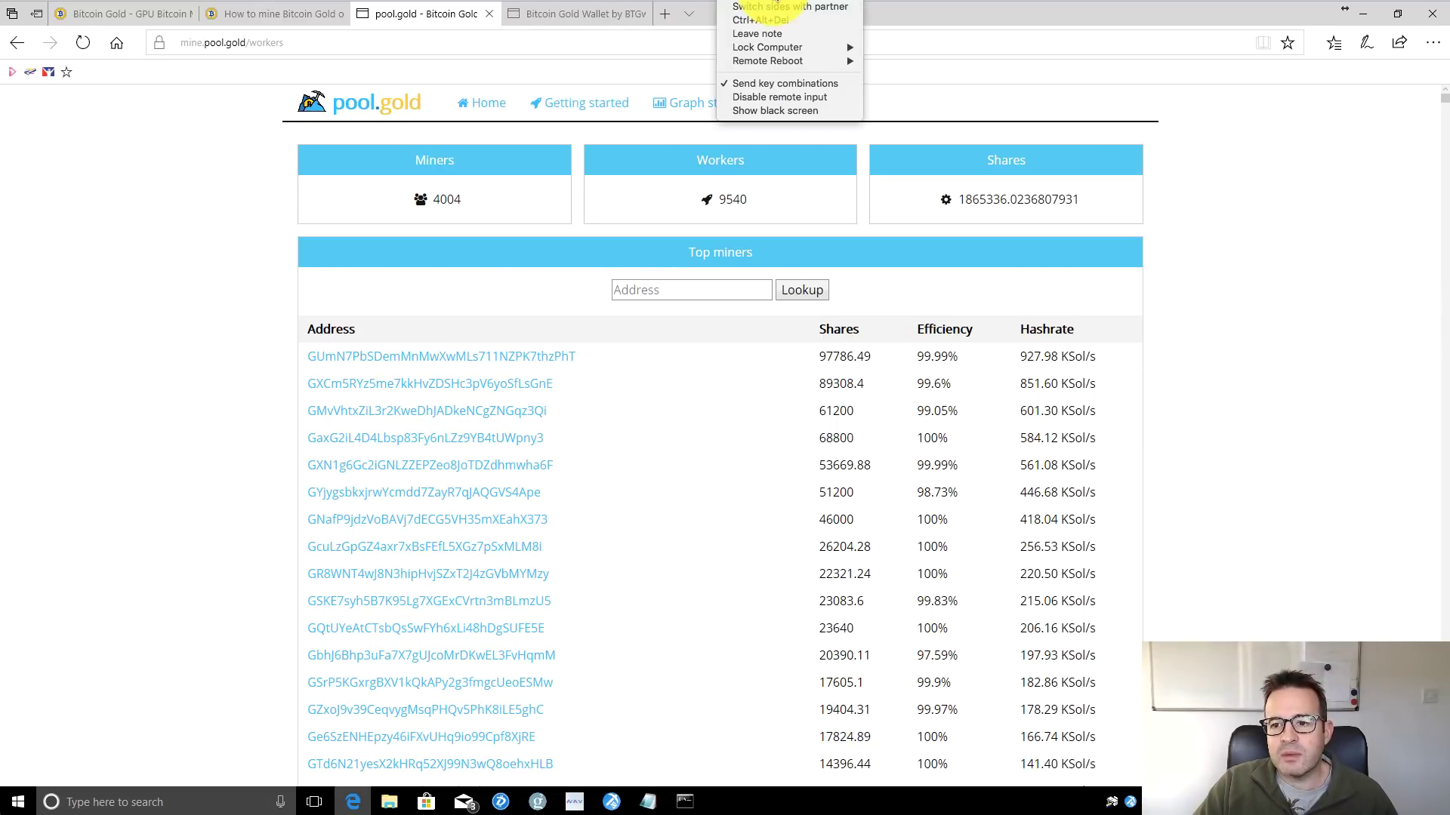
click(773, 84)
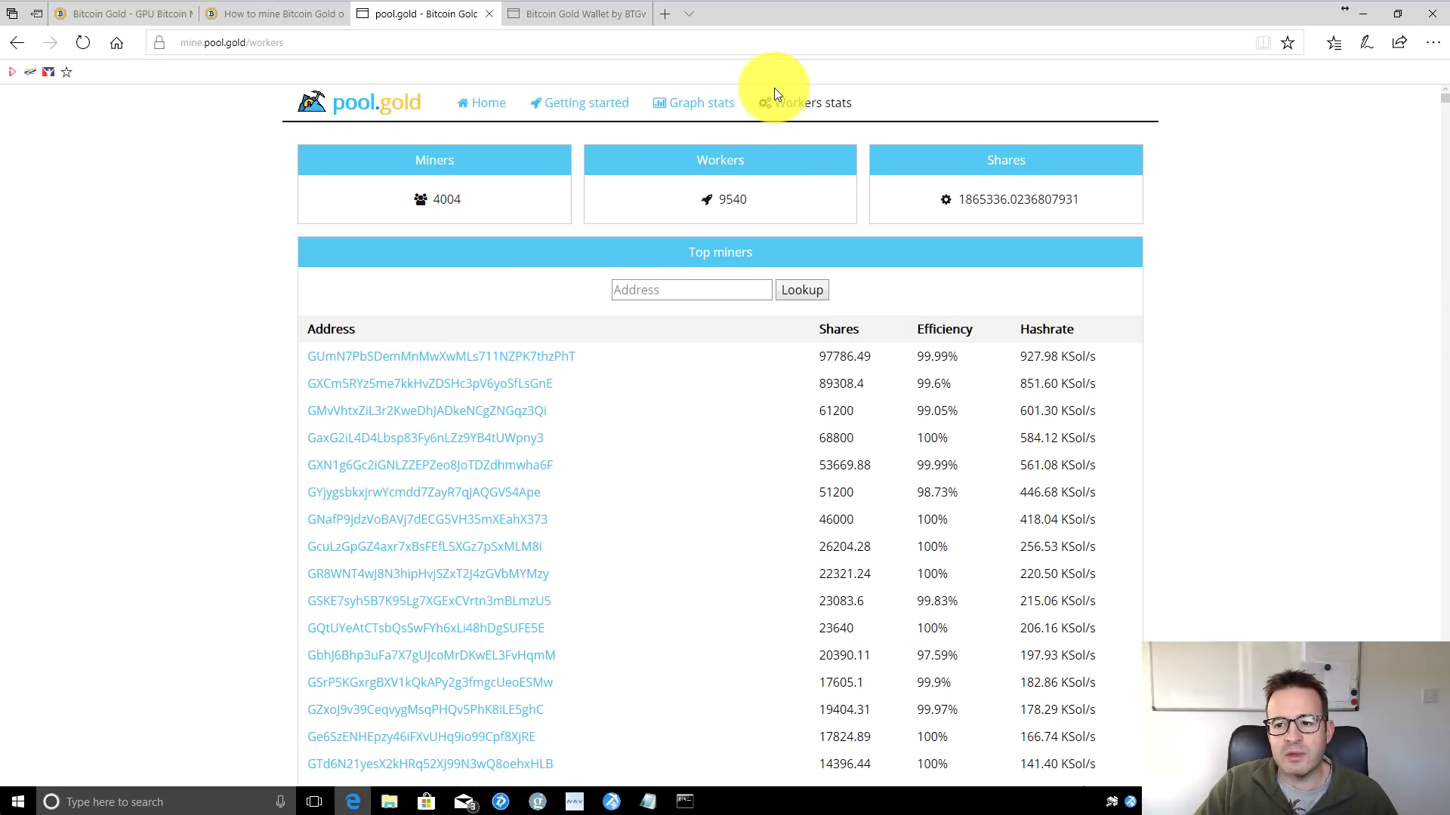
click(778, 4)
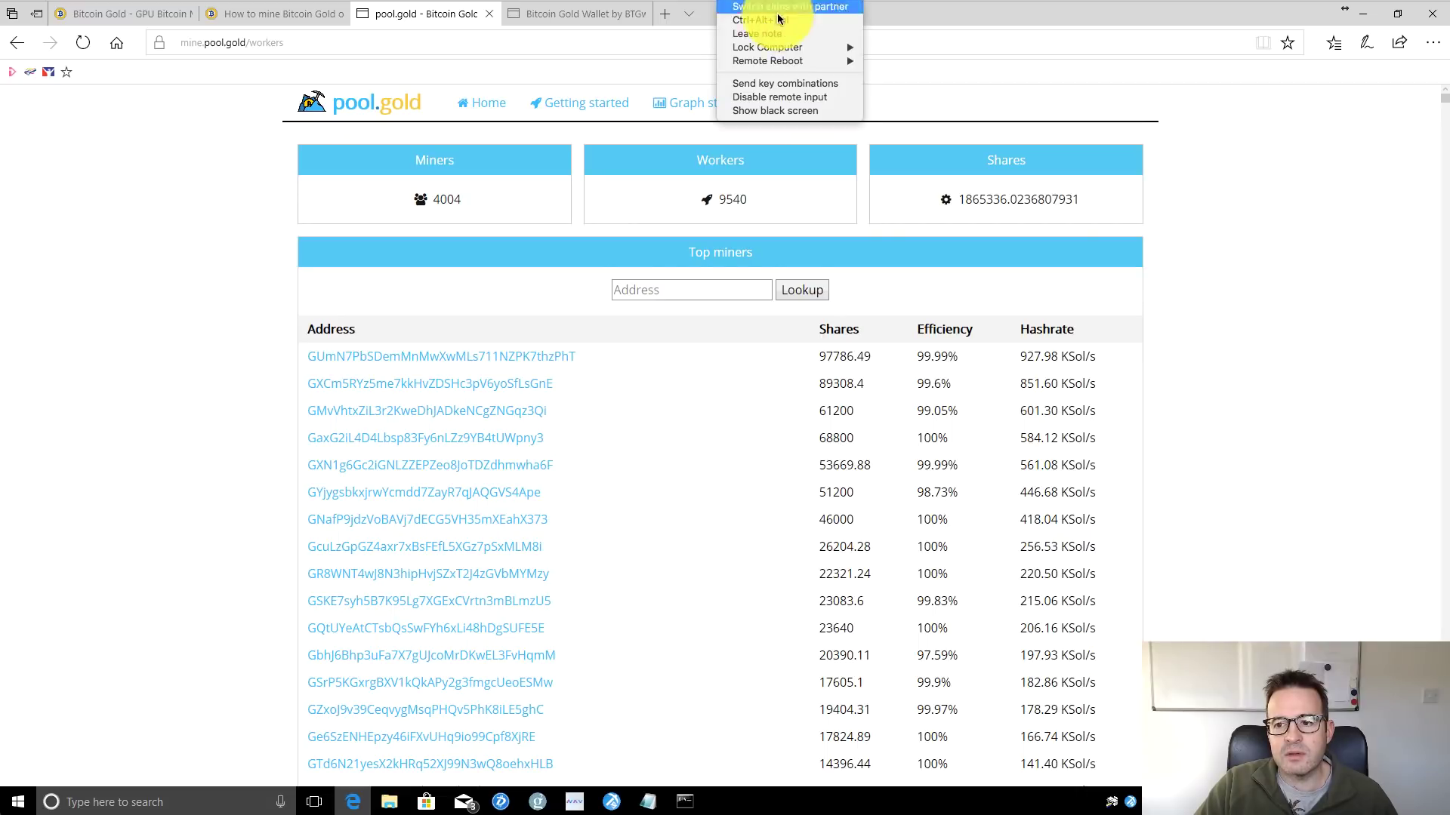
click(780, 79)
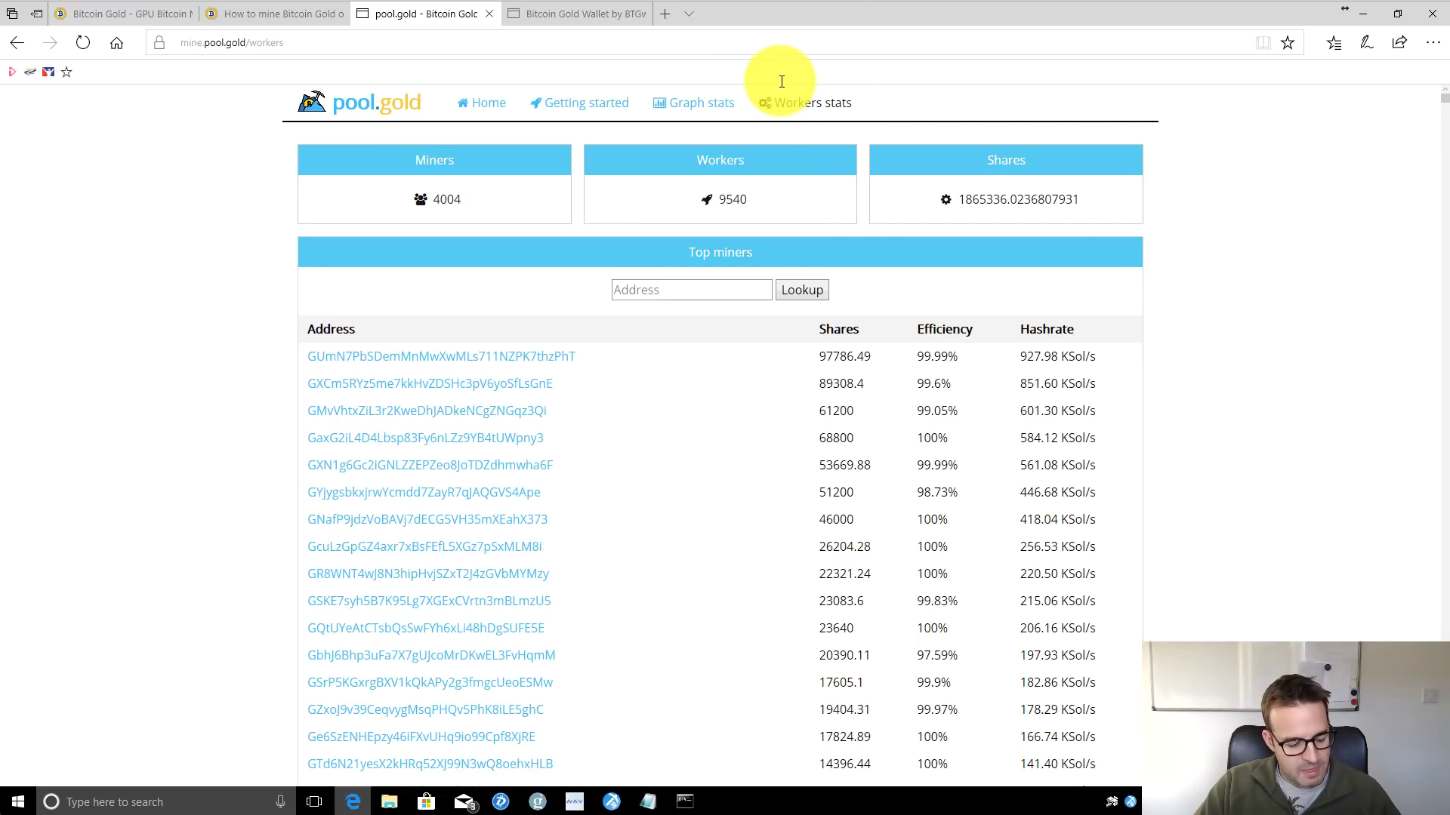
Find the wallet address in the workers list with a page search and open its individual statistics page.
key(ctrl+f)
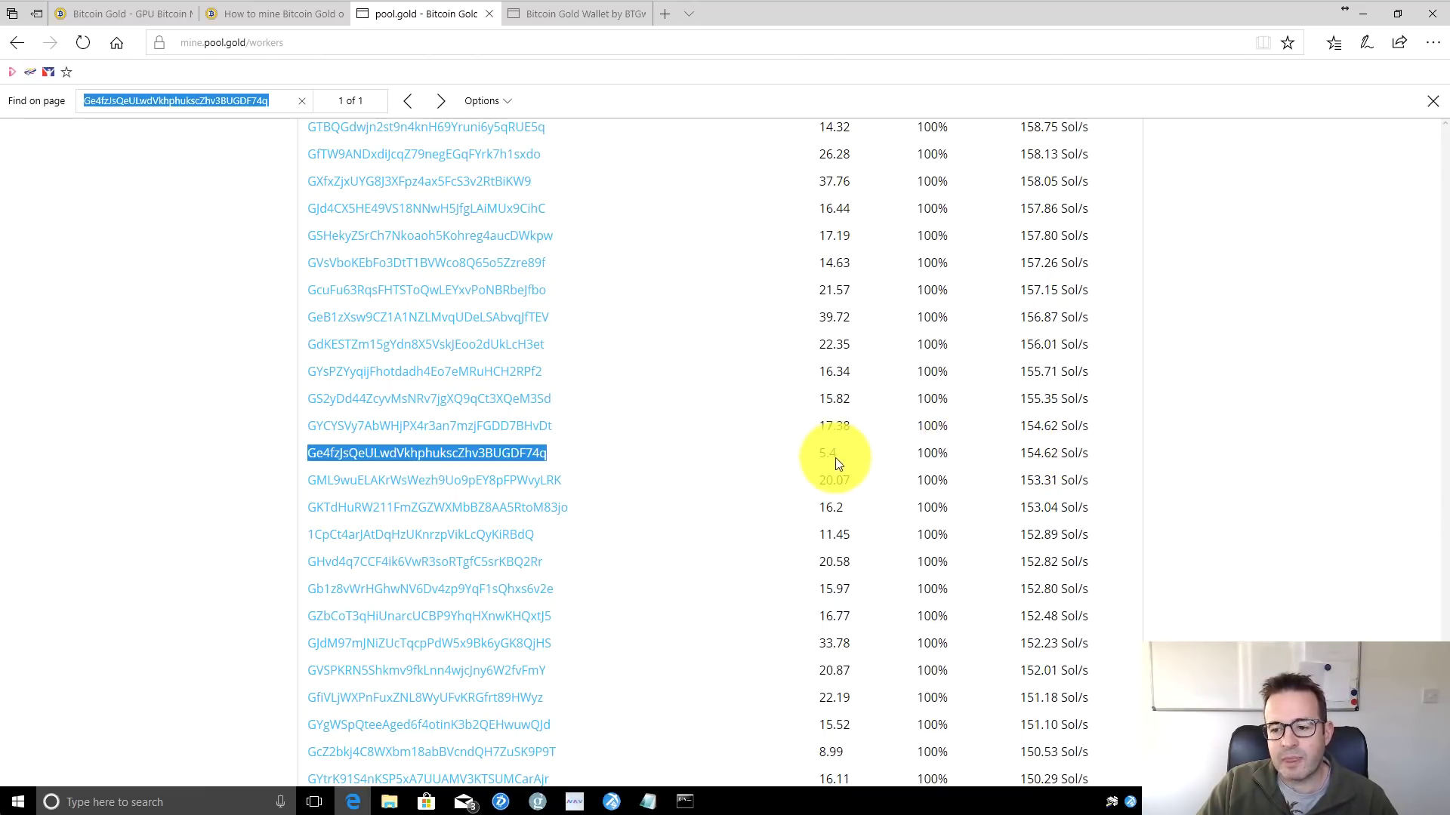
drag(1442, 250, 1435, 638)
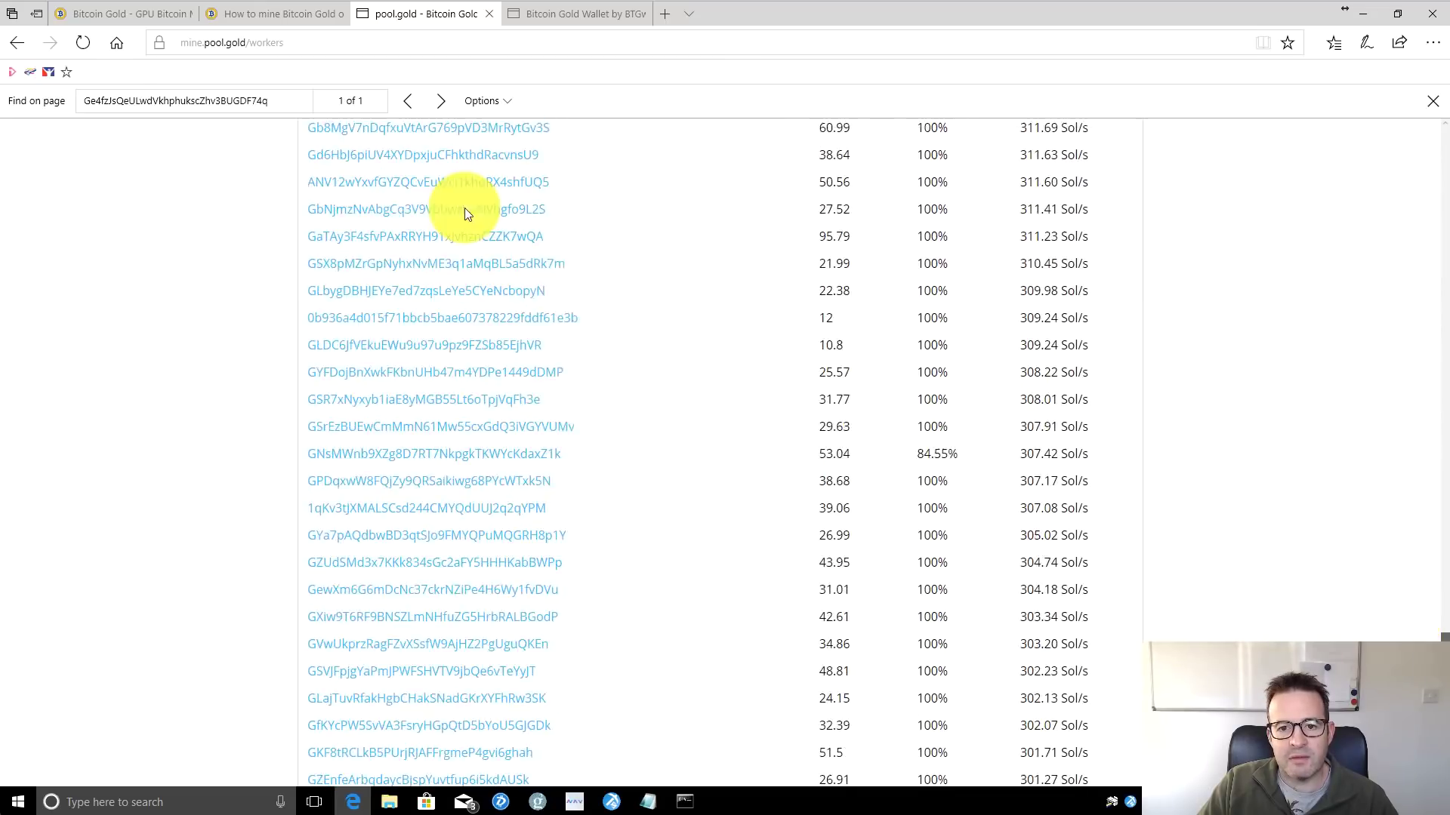
scroll(464, 207, down, 5)
click(437, 101)
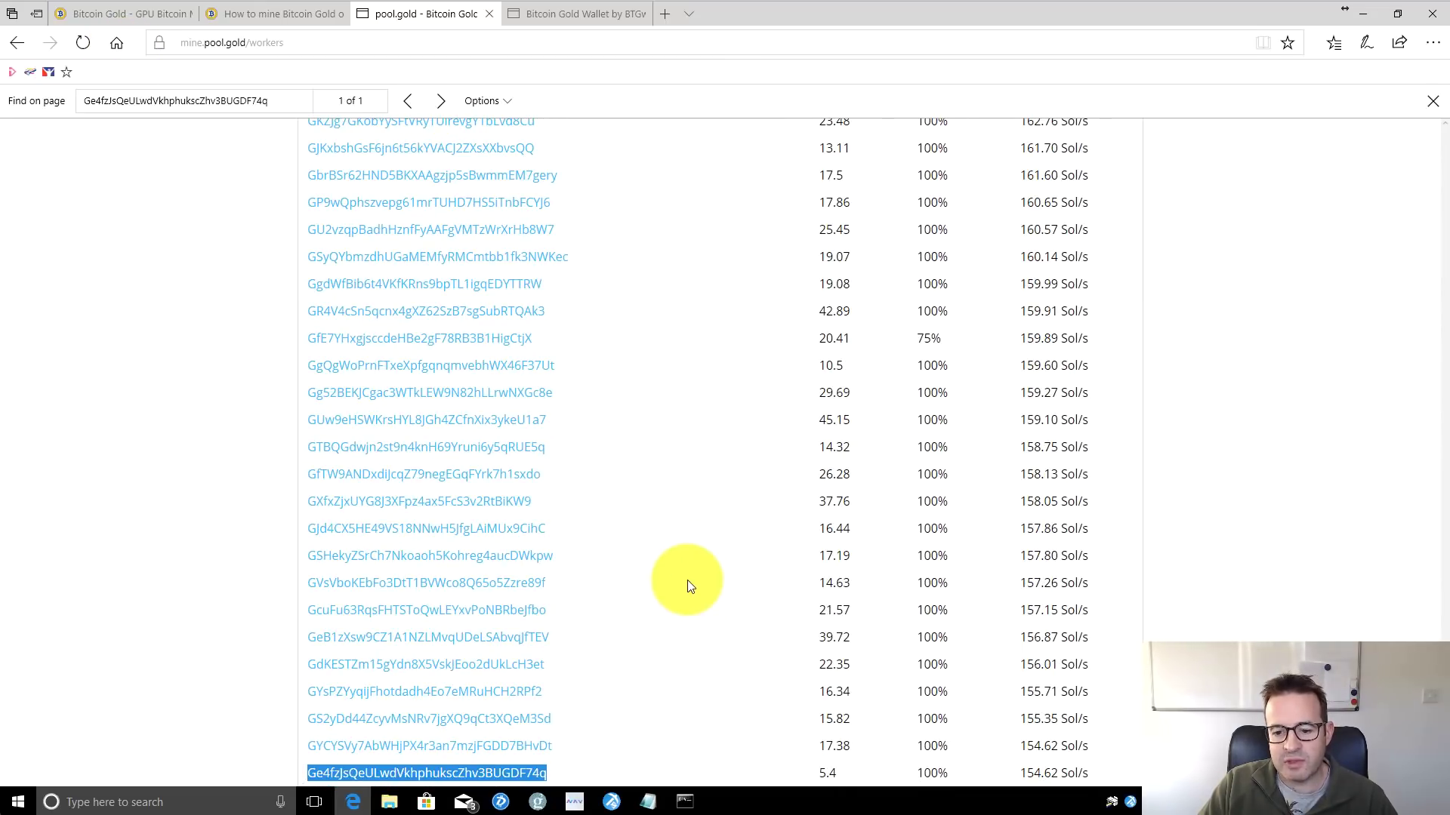
scroll(689, 586, down, 3)
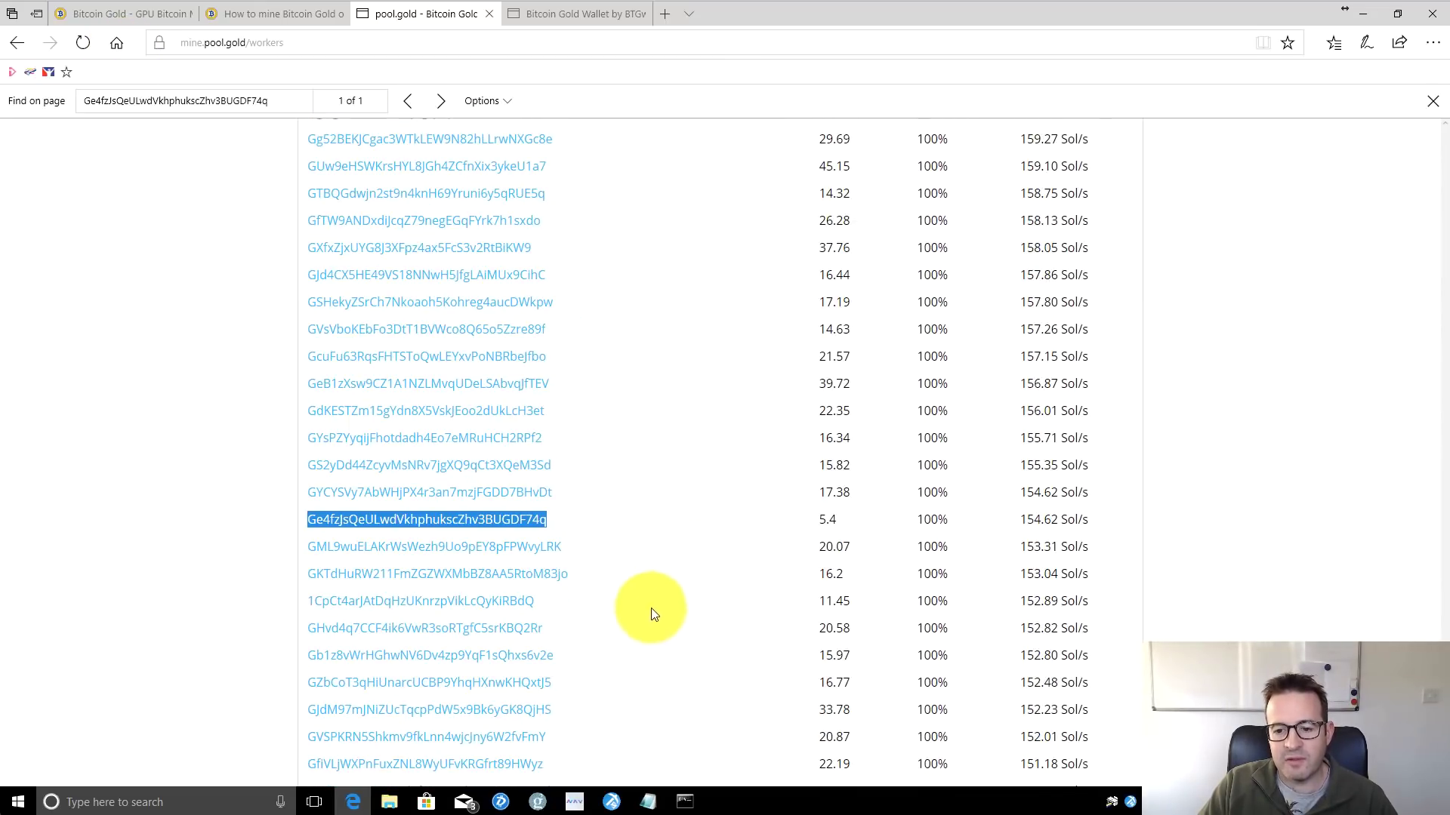
click(436, 521)
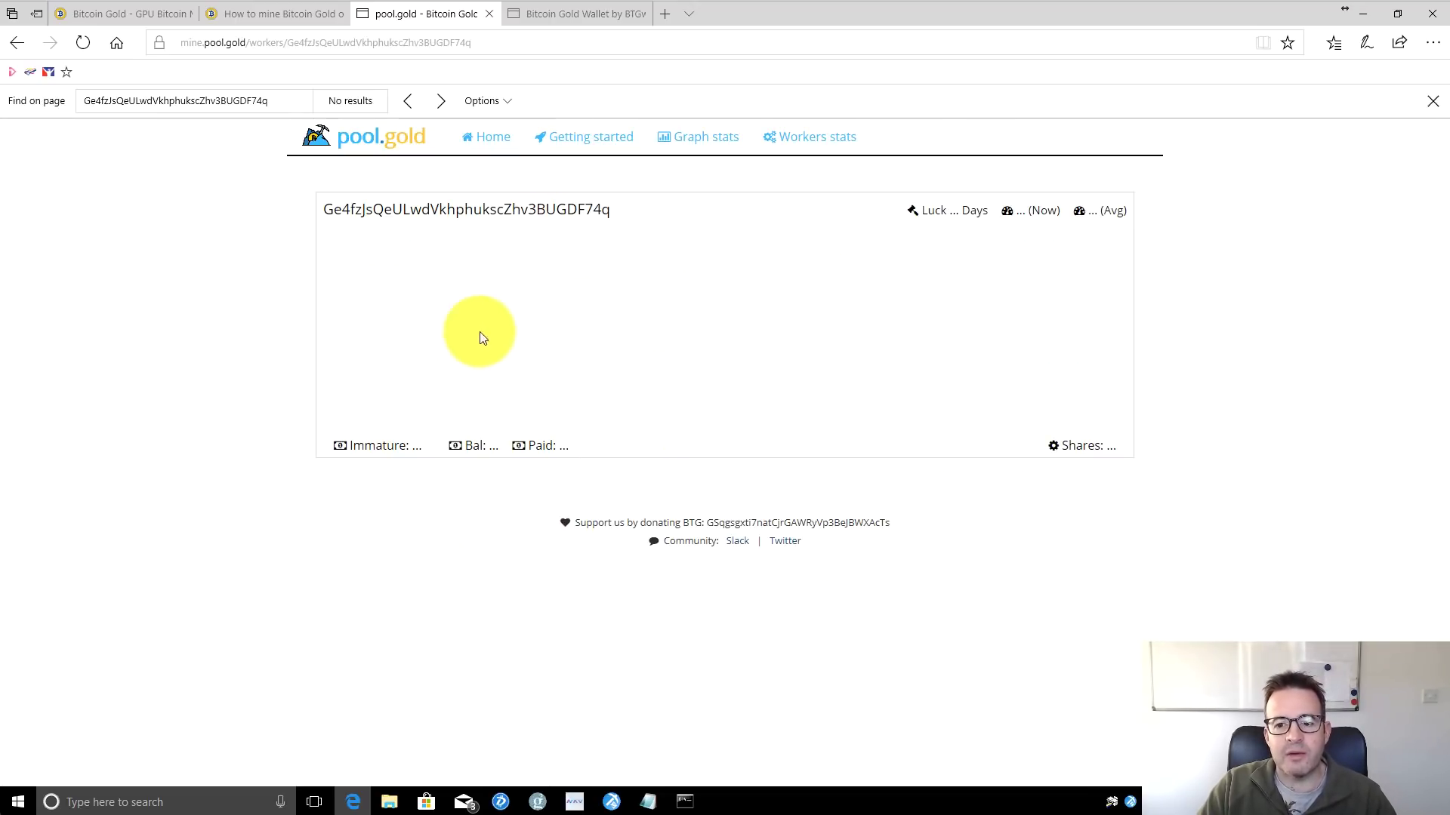
Copy the full web address of the wallet's statistics page on pool.gold.
click(487, 42)
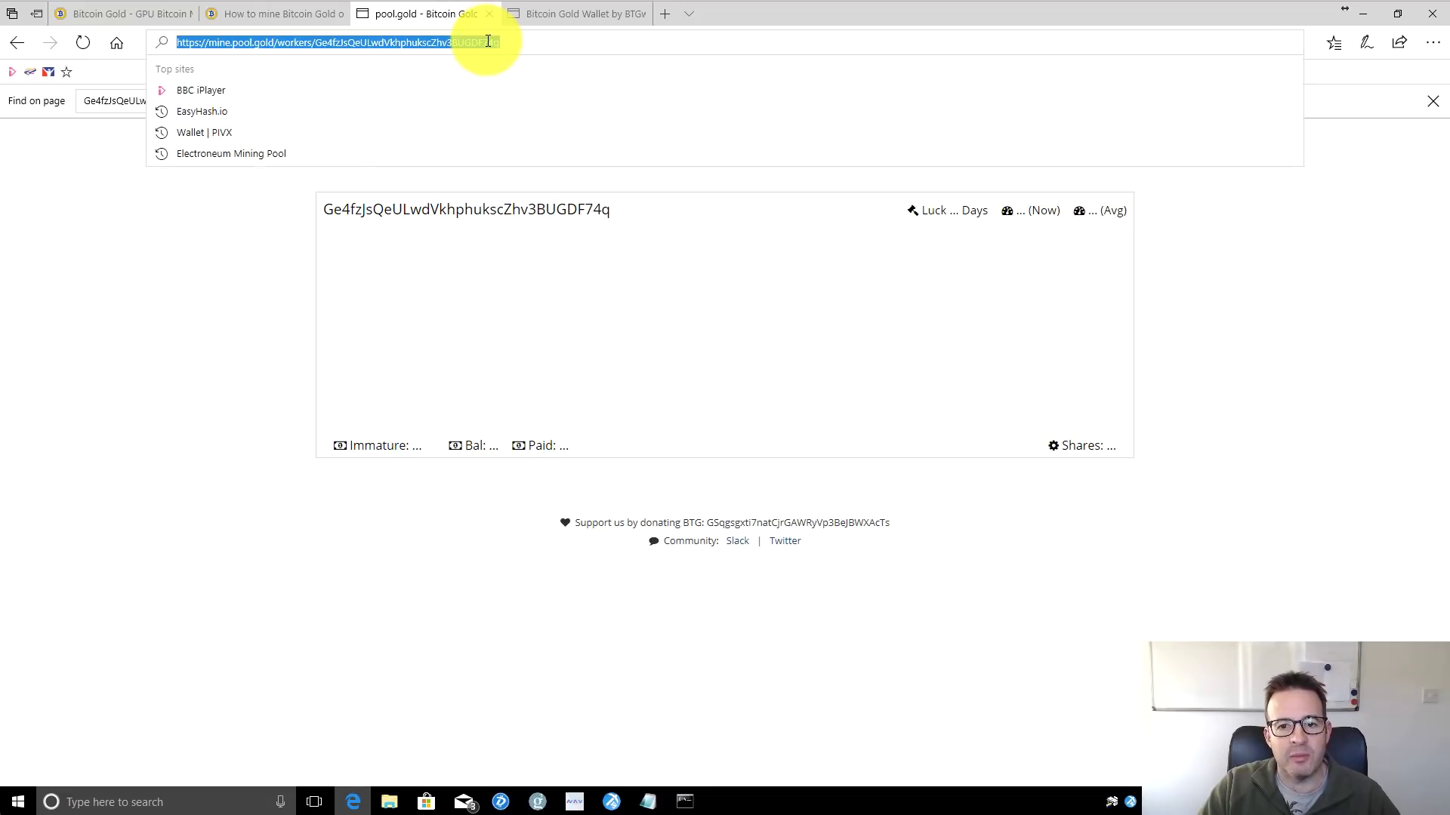
right_click(487, 42)
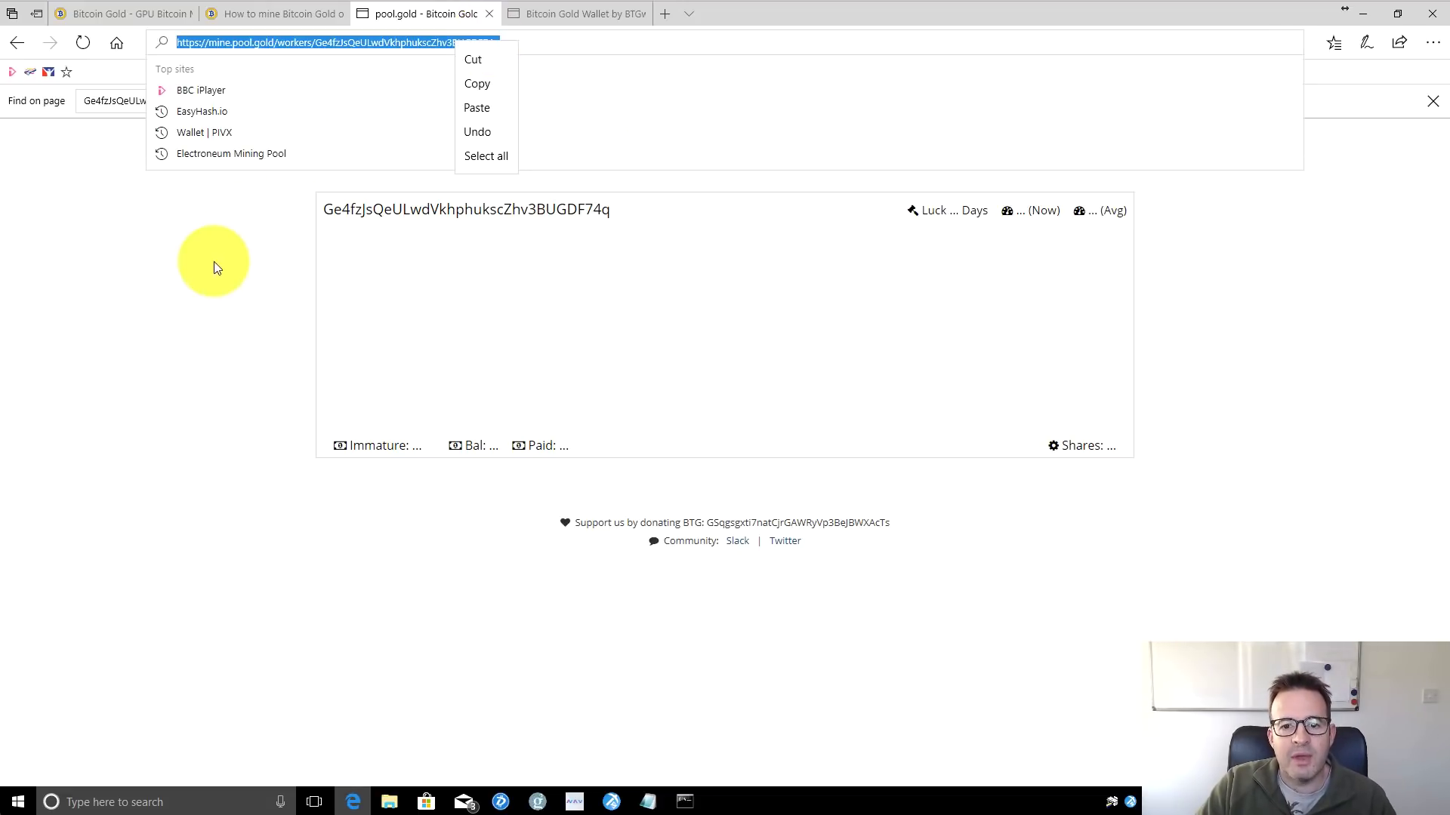
click(483, 81)
click(224, 358)
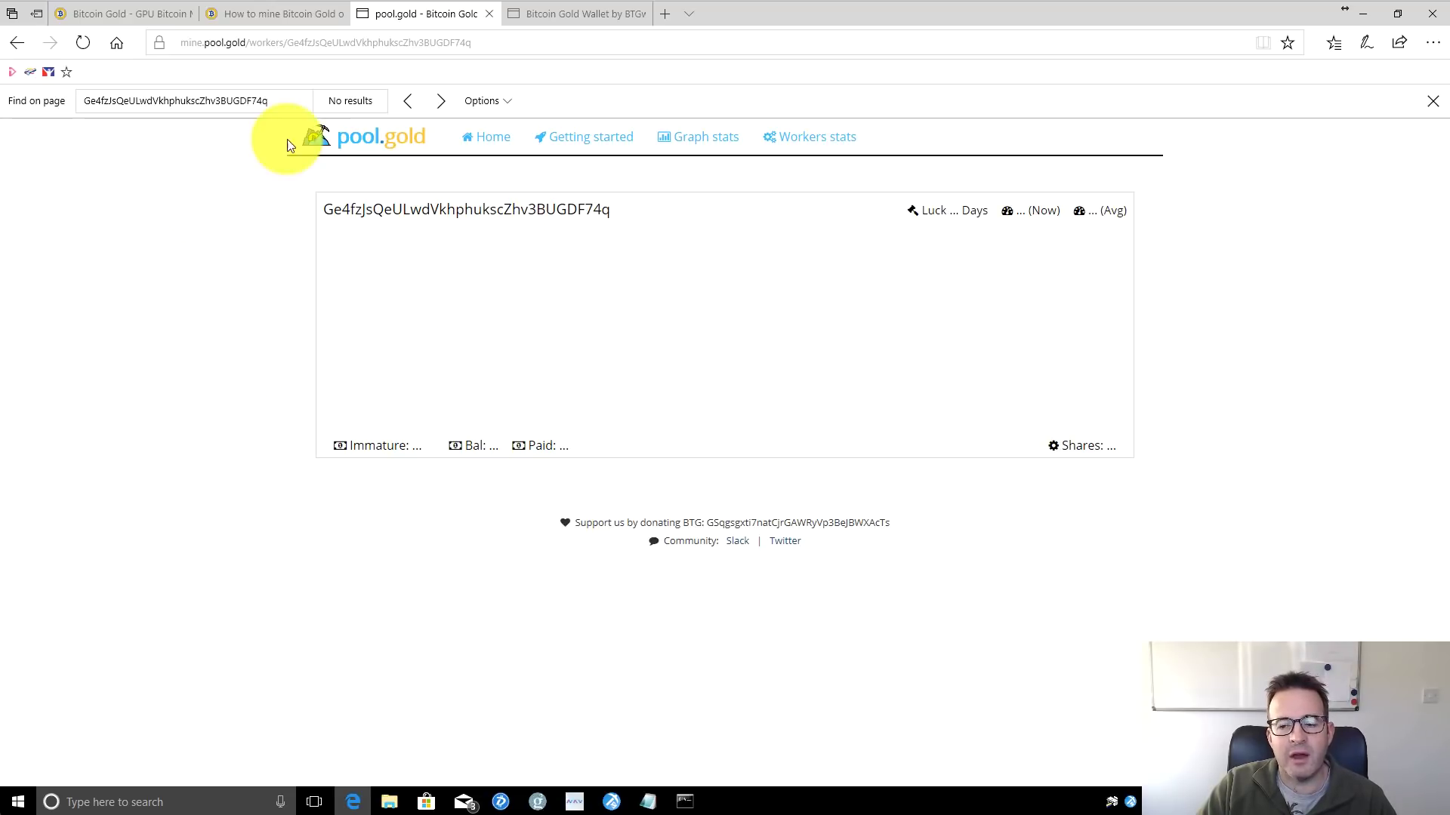
Check the miner console's shares and hash rate alongside the wallet's pool statistics page and the Bitcoin Gold mining guide.
click(687, 799)
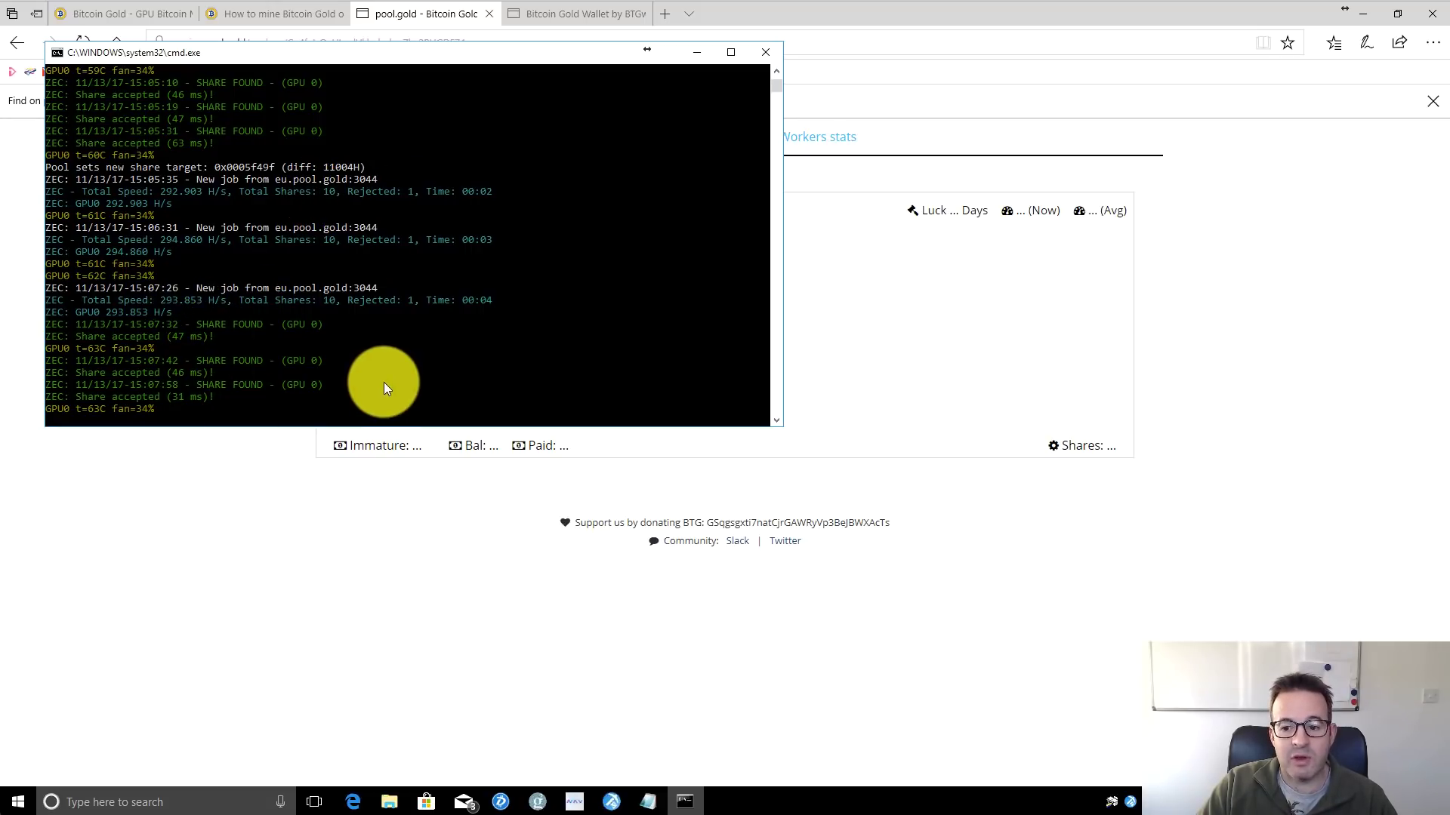
click(234, 495)
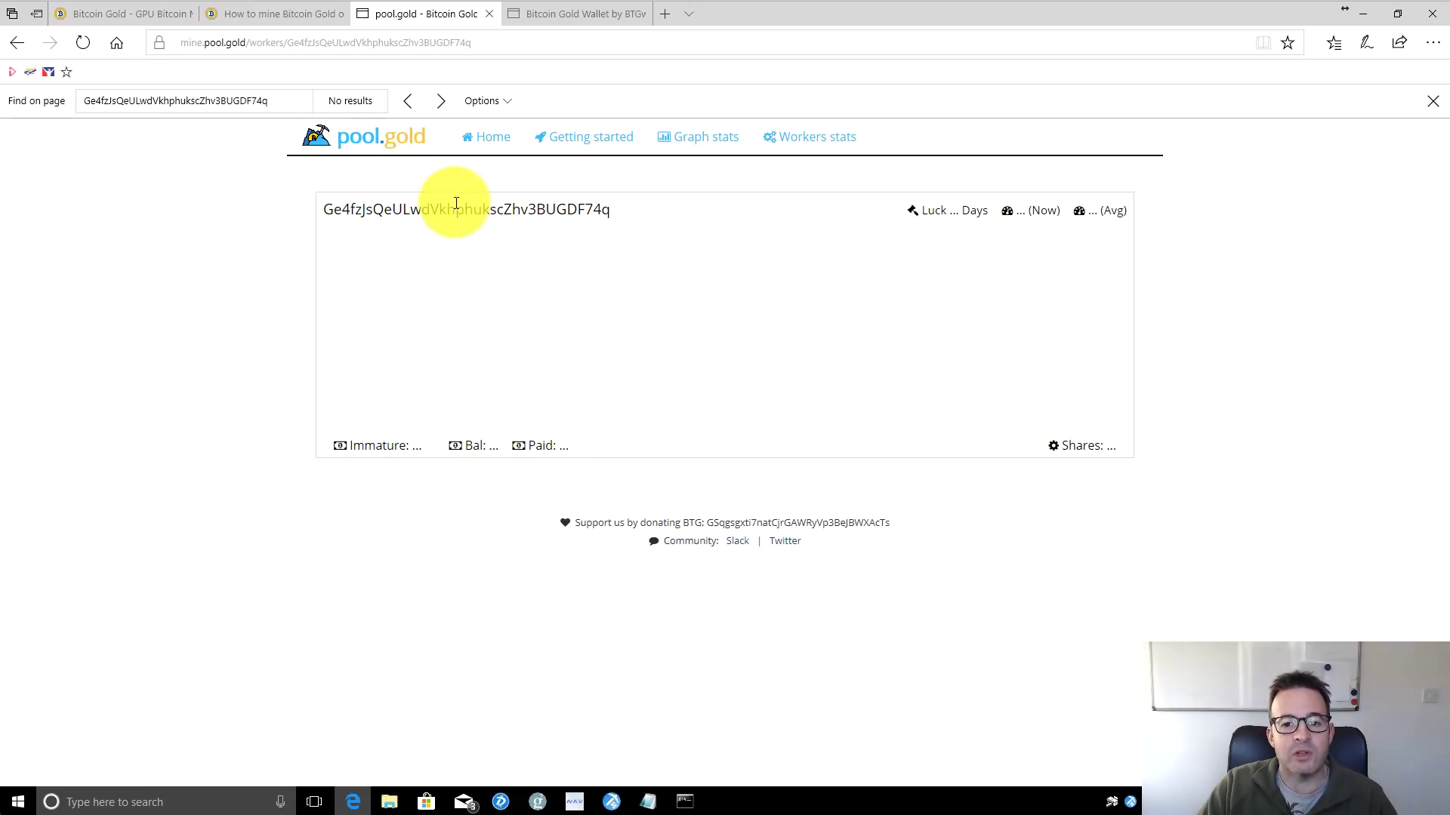
click(685, 802)
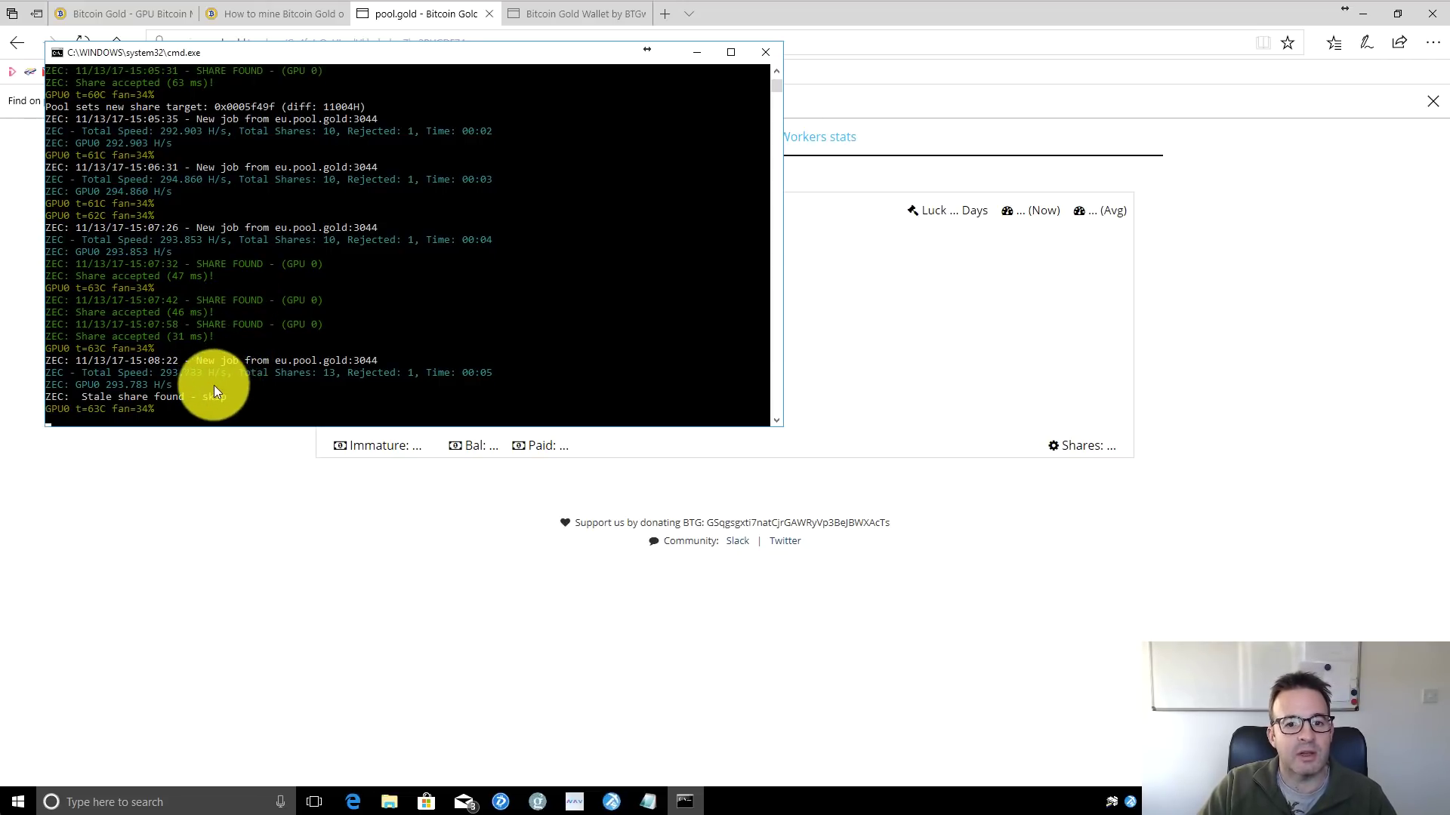
click(265, 16)
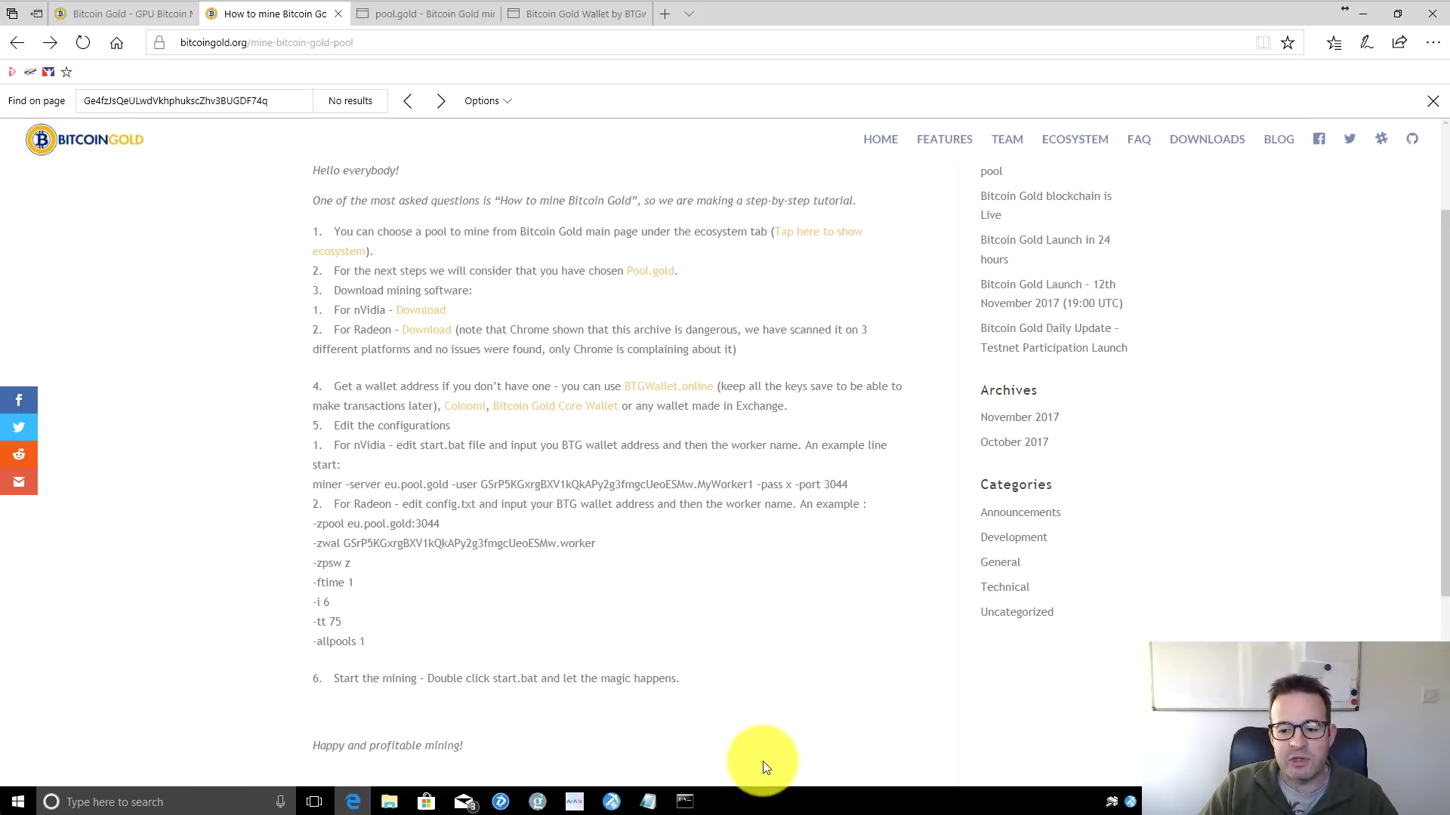
click(689, 803)
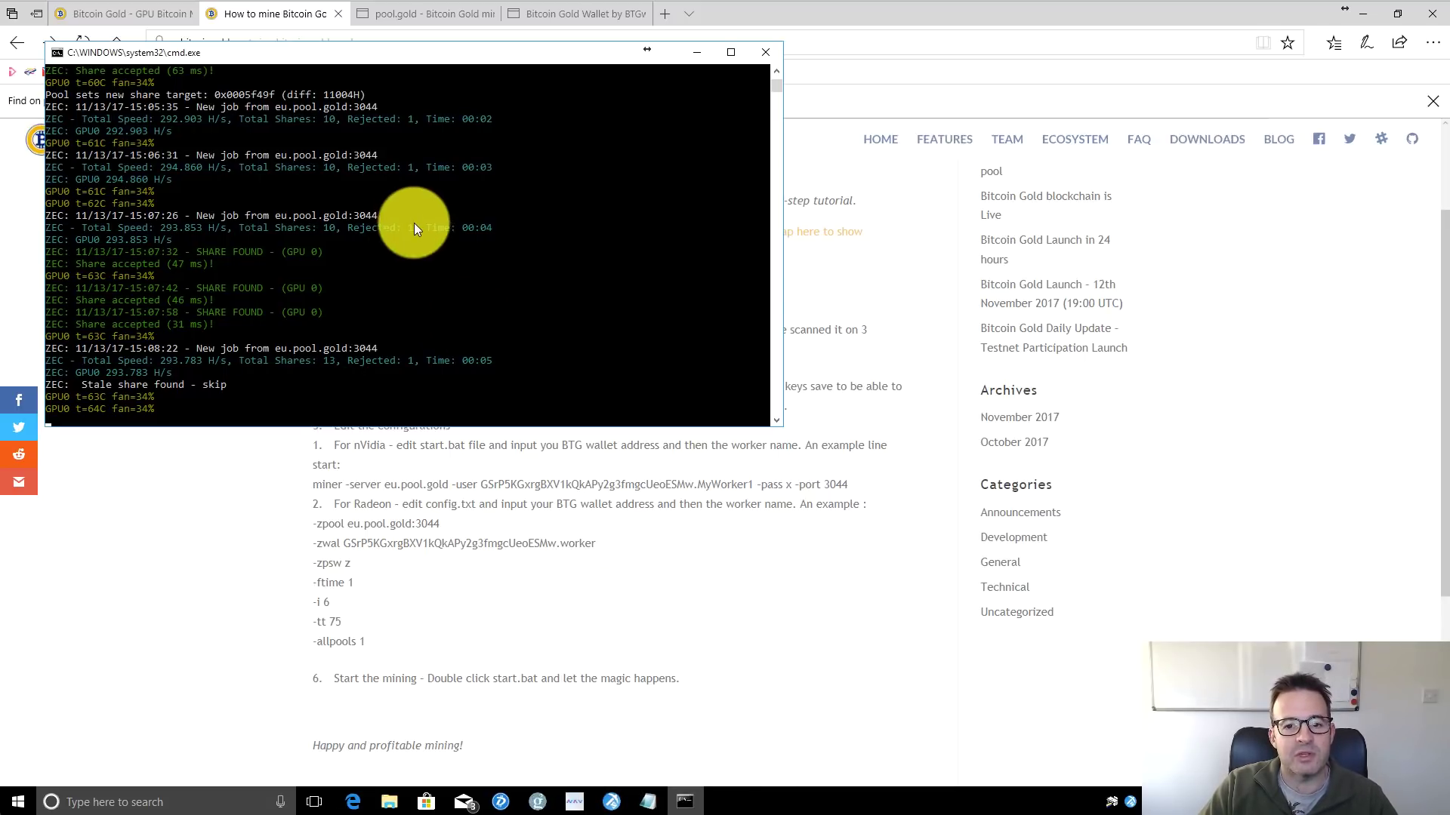